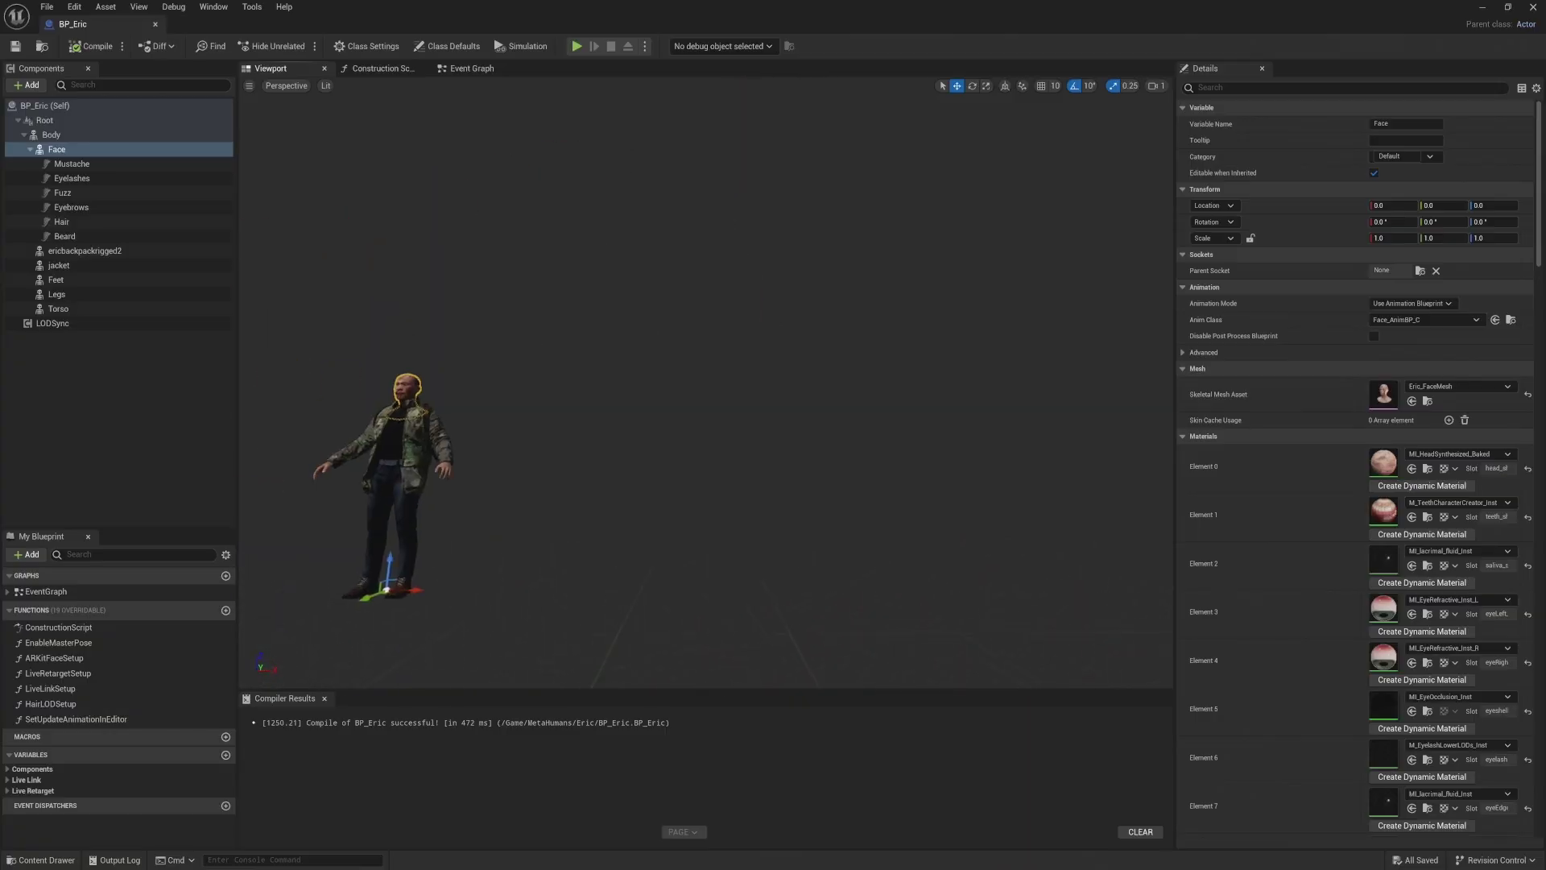
# Add a static mesh component named Flashlight to the BP_Eric blueprint and parent it to Body
pyautogui.press('w')
pyautogui.press('s')
pyautogui.scroll(-2, 706, 383)
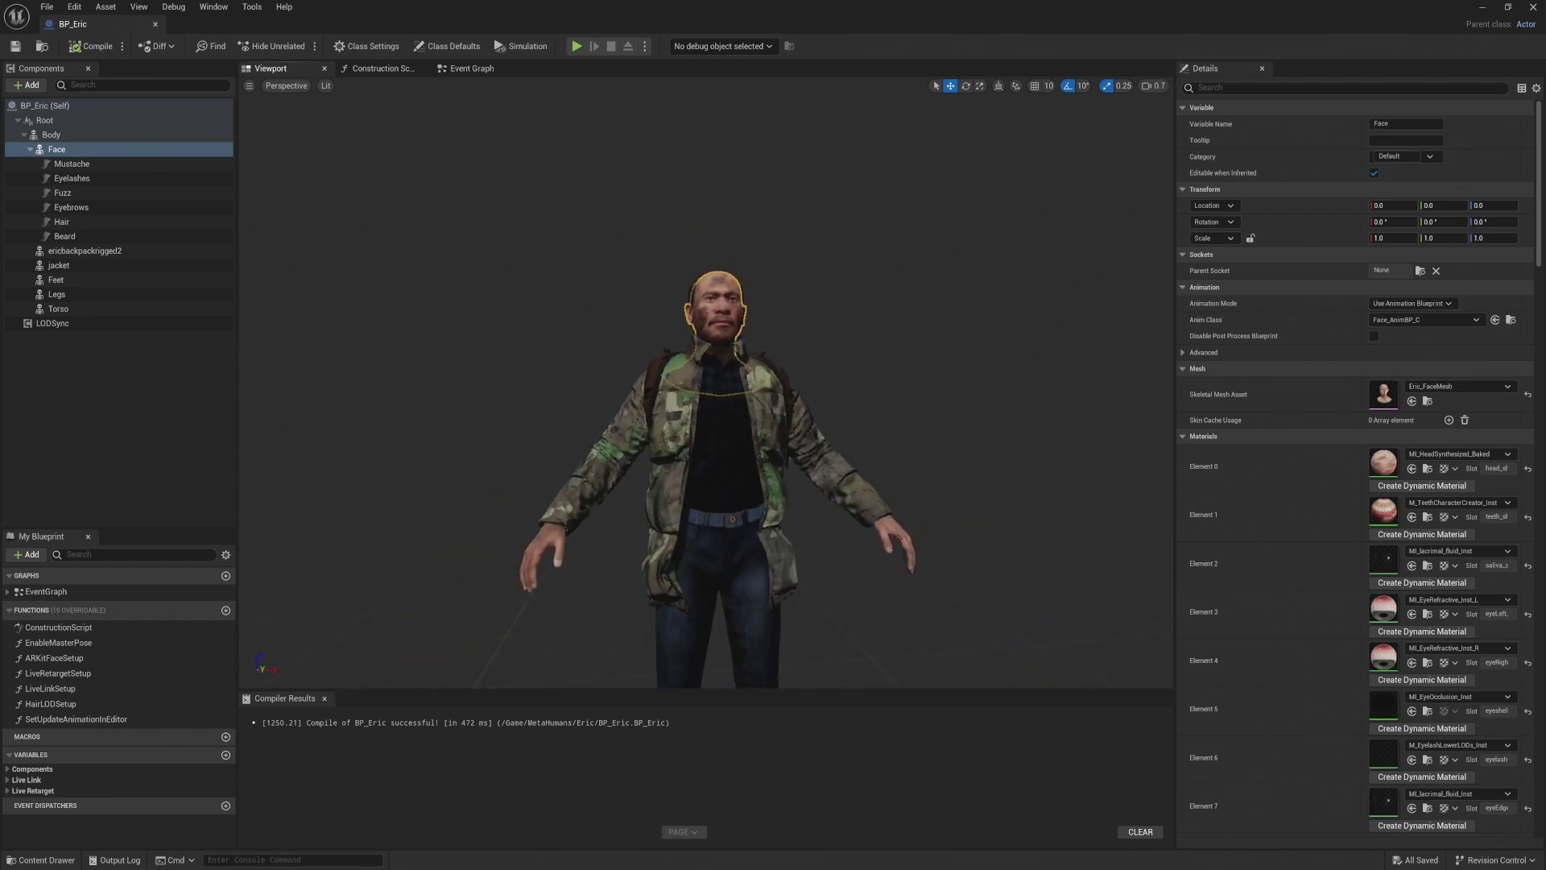
pyautogui.press('w')
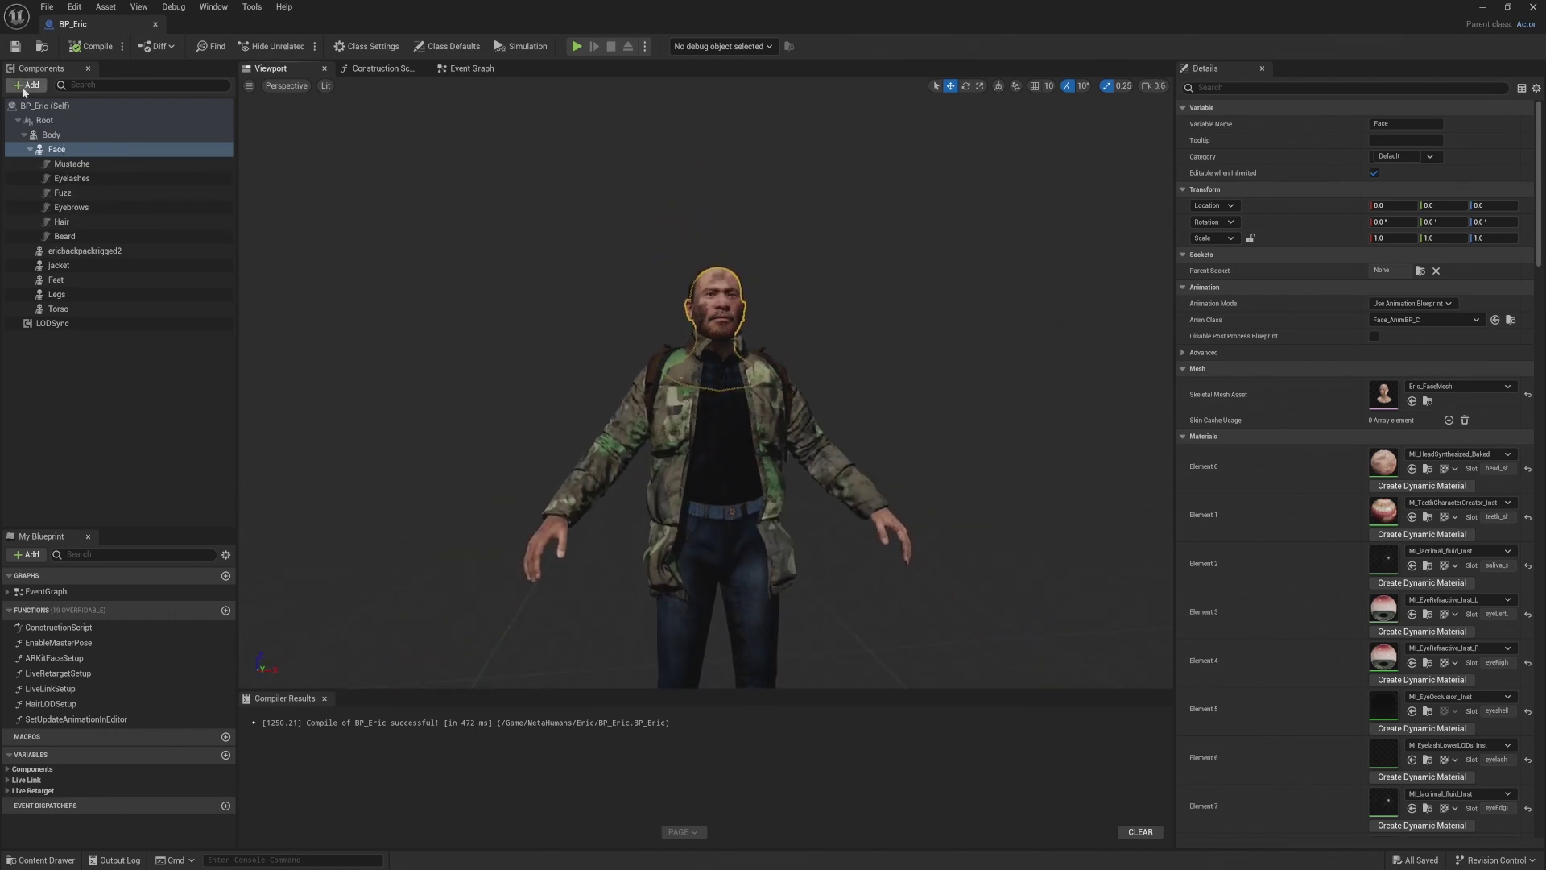
pyautogui.press('Escape')
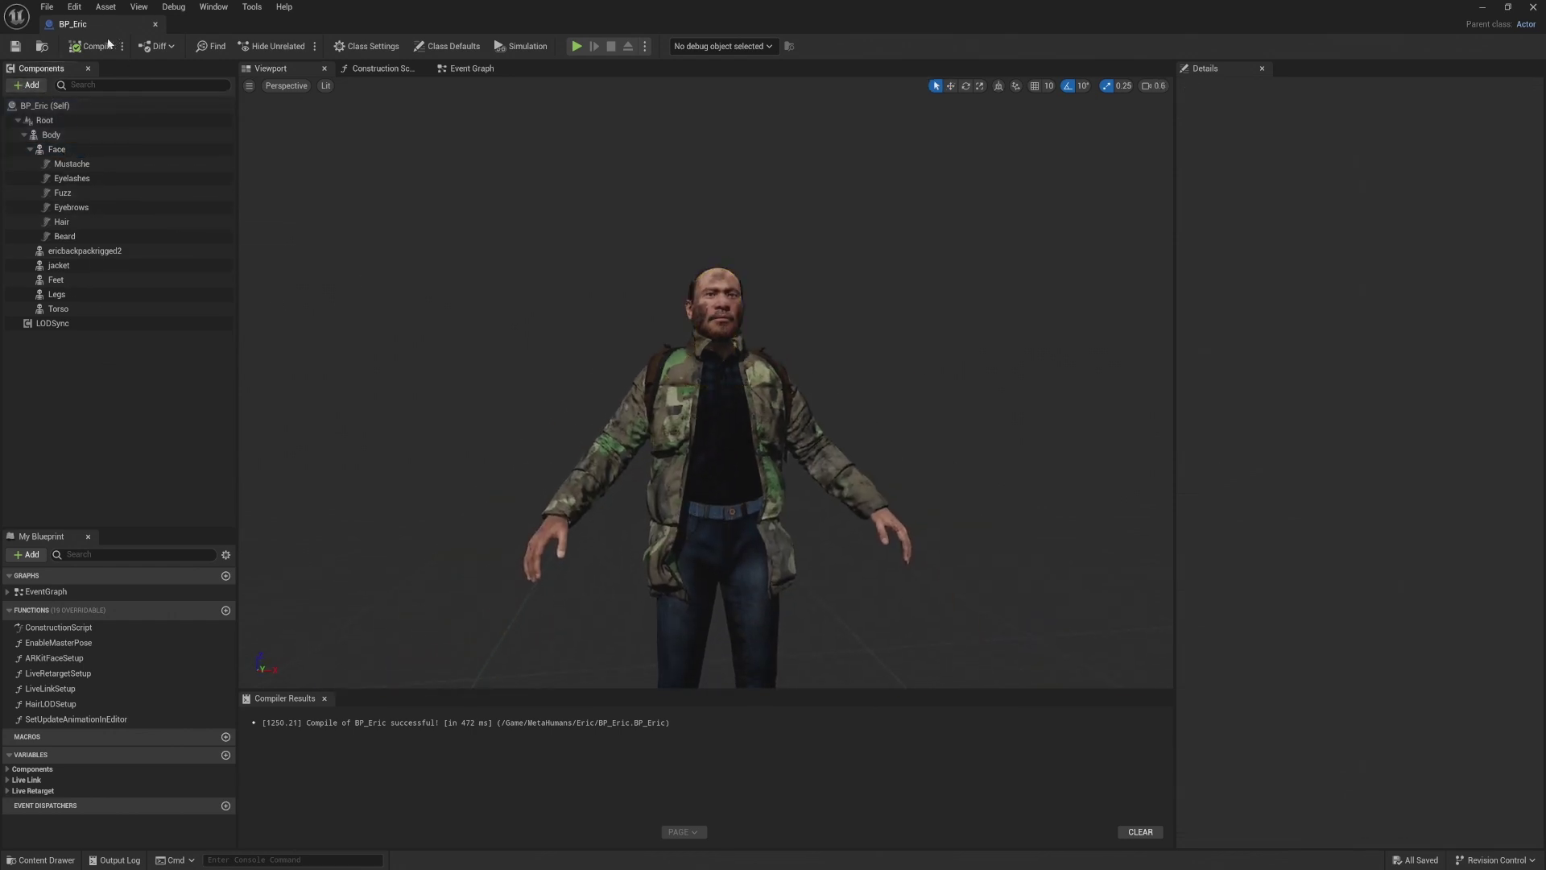
pyautogui.click(30, 83)
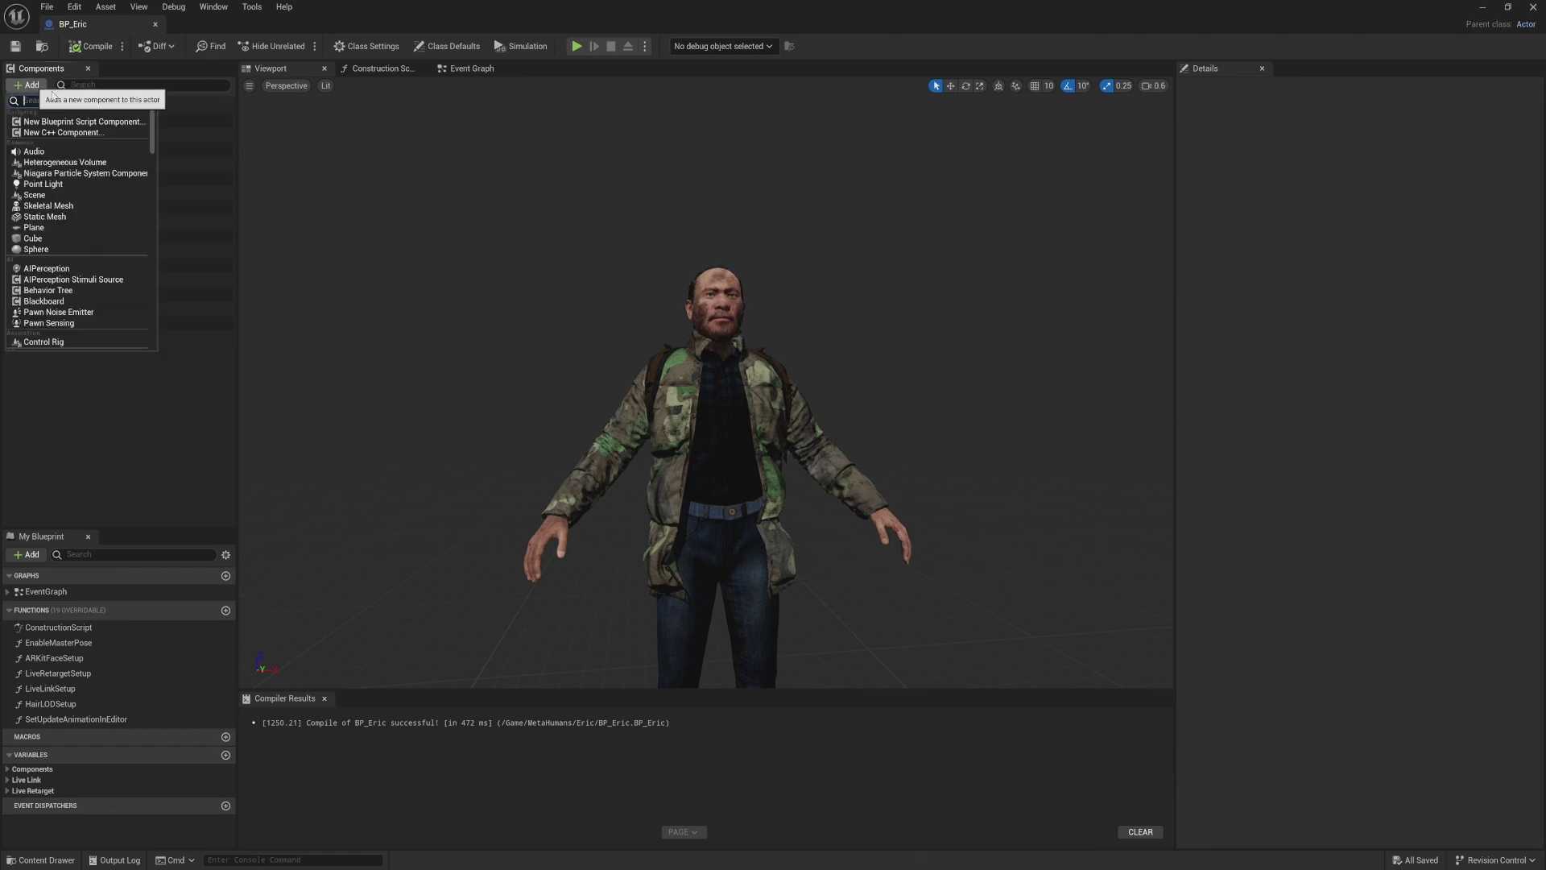
pyautogui.click(48, 216)
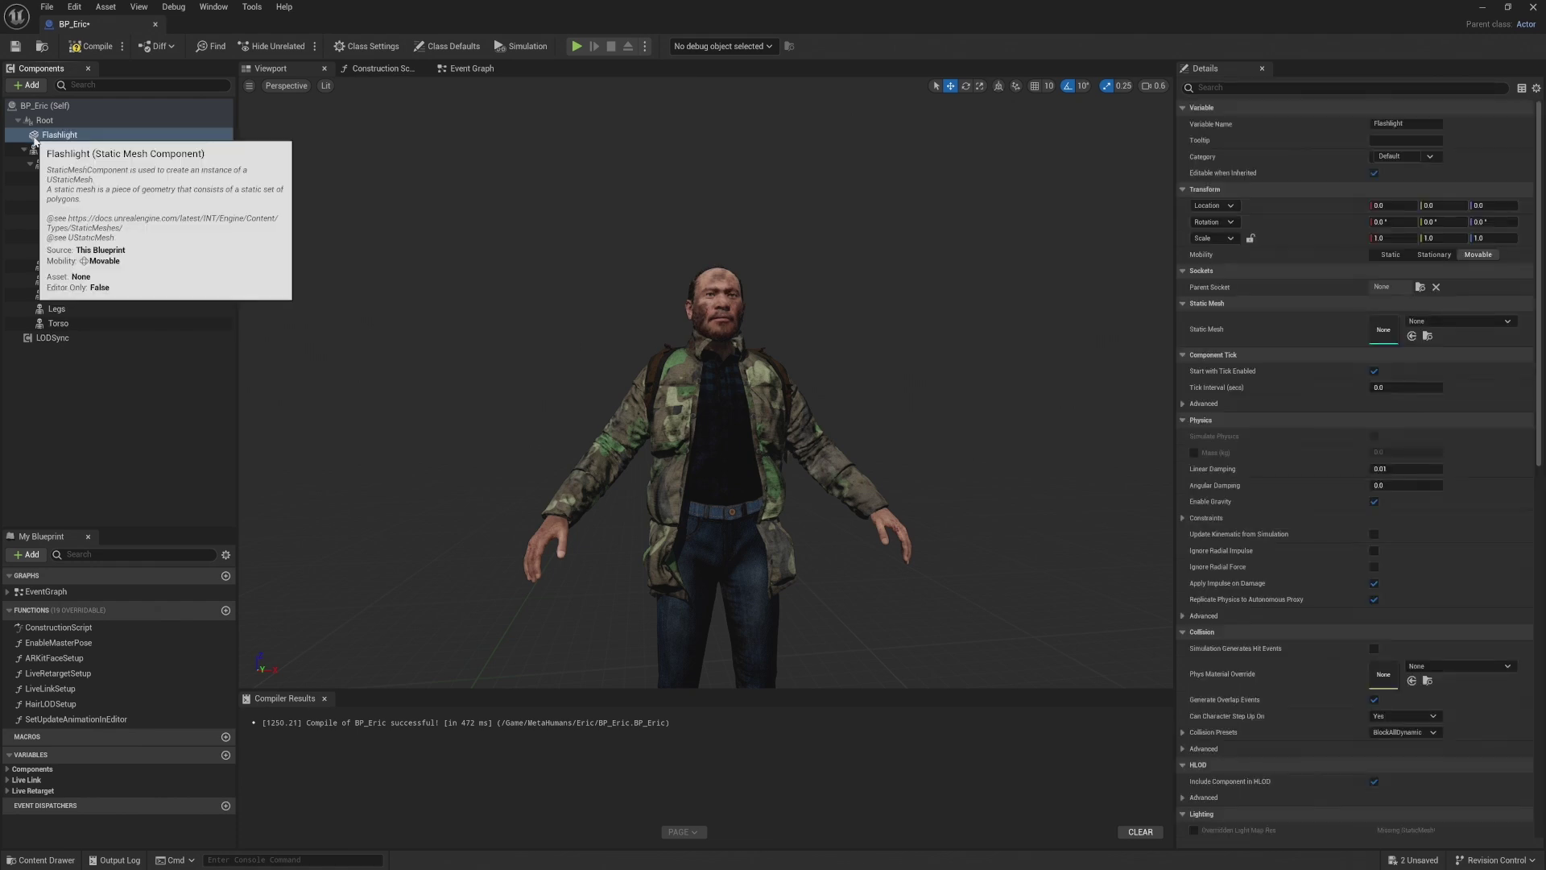
pyautogui.press('Return')
pyautogui.moveTo(34, 138)
pyautogui.mouseDown()
pyautogui.moveTo(42, 272)
pyautogui.moveTo(37, 153)
pyautogui.mouseUp()
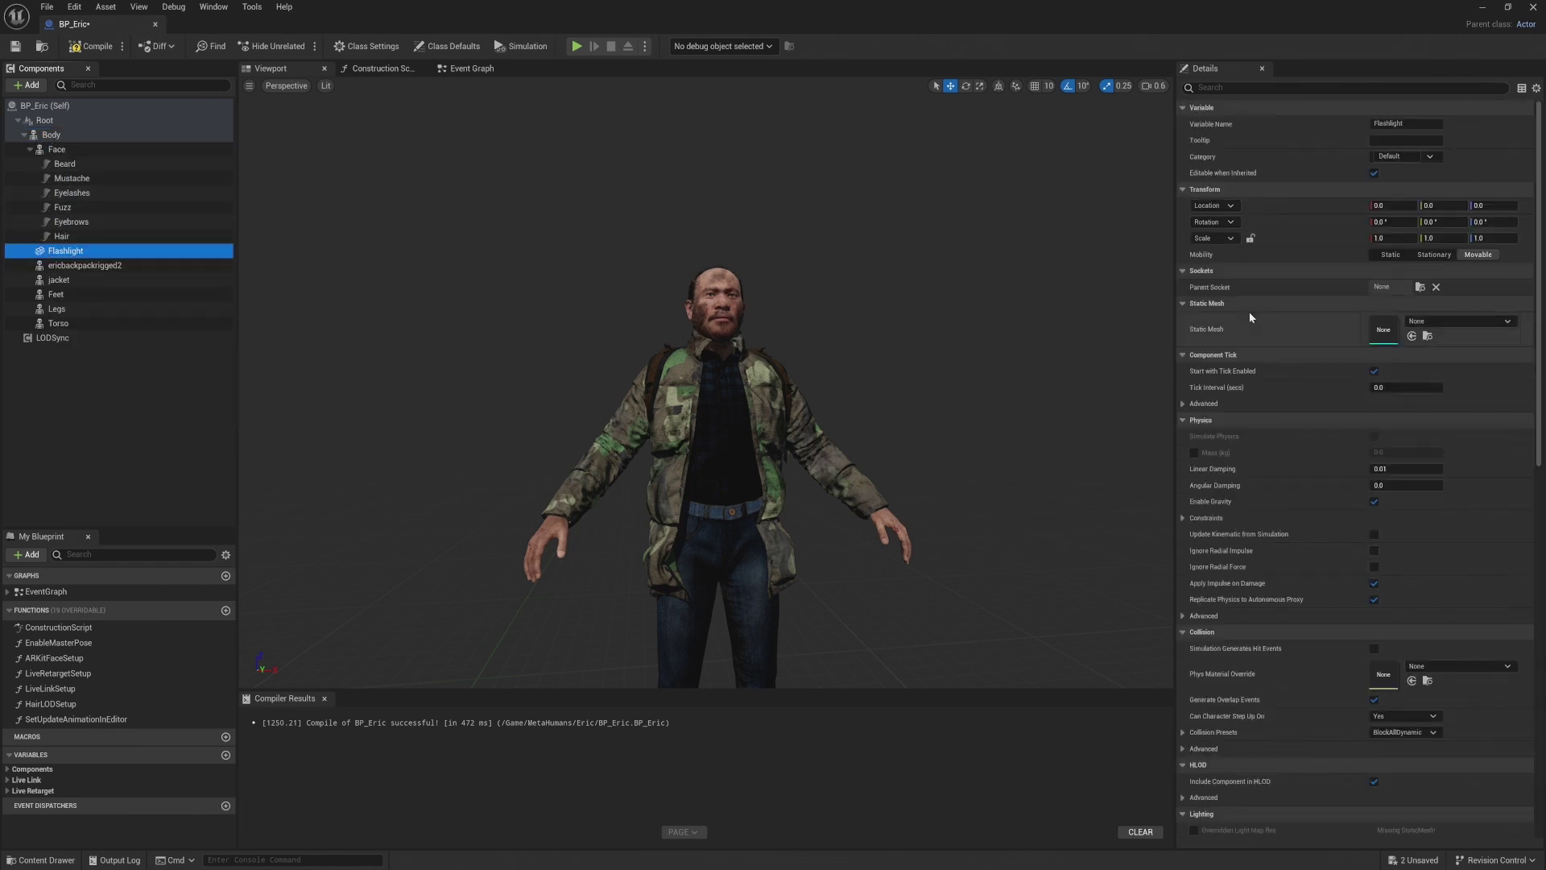
# Assign the flashlight mesh asset to the Flashlight component's static mesh
pyautogui.click(1469, 322)
pyautogui.write('flash')
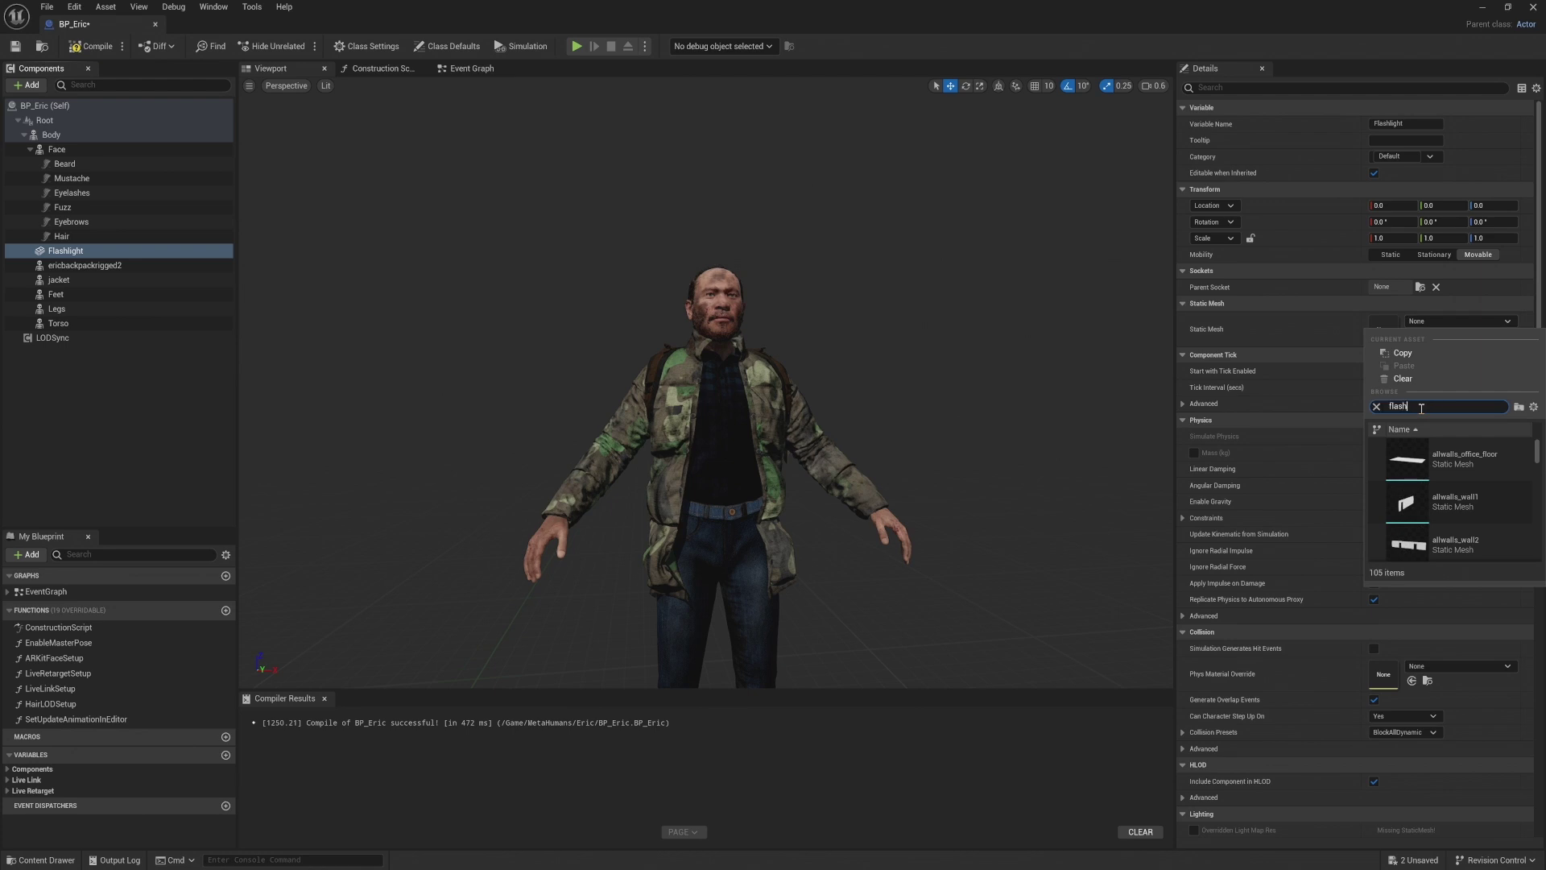
pyautogui.write('light')
pyautogui.click(1432, 455)
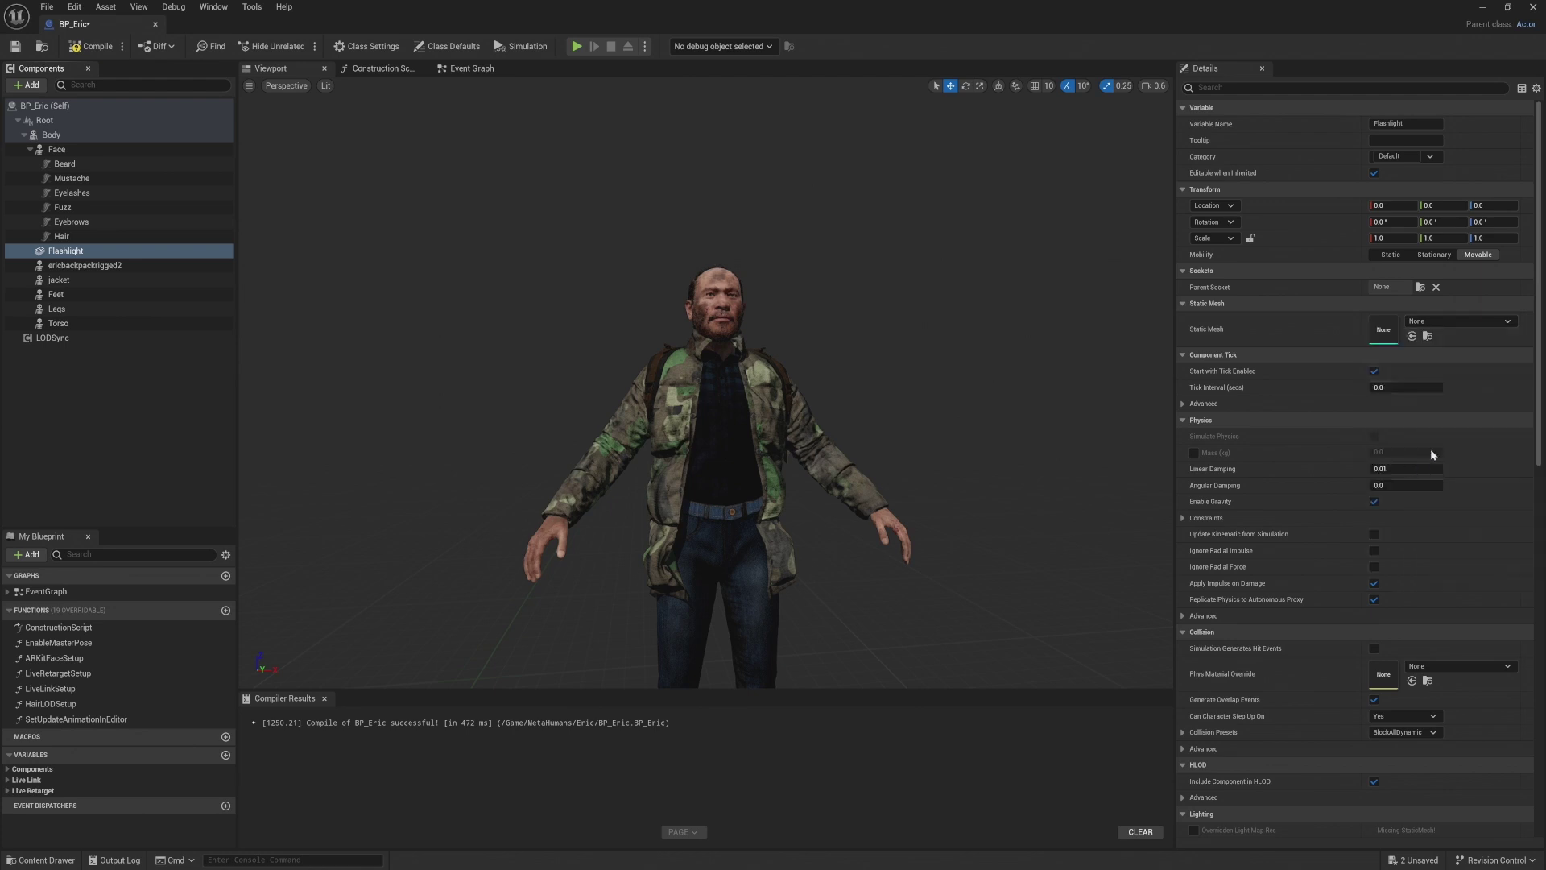
pyautogui.moveTo(936, 475); pyautogui.dragTo(900, 672, button='right')
pyautogui.moveTo(772, 543); pyautogui.dragTo(813, 449, button='right')
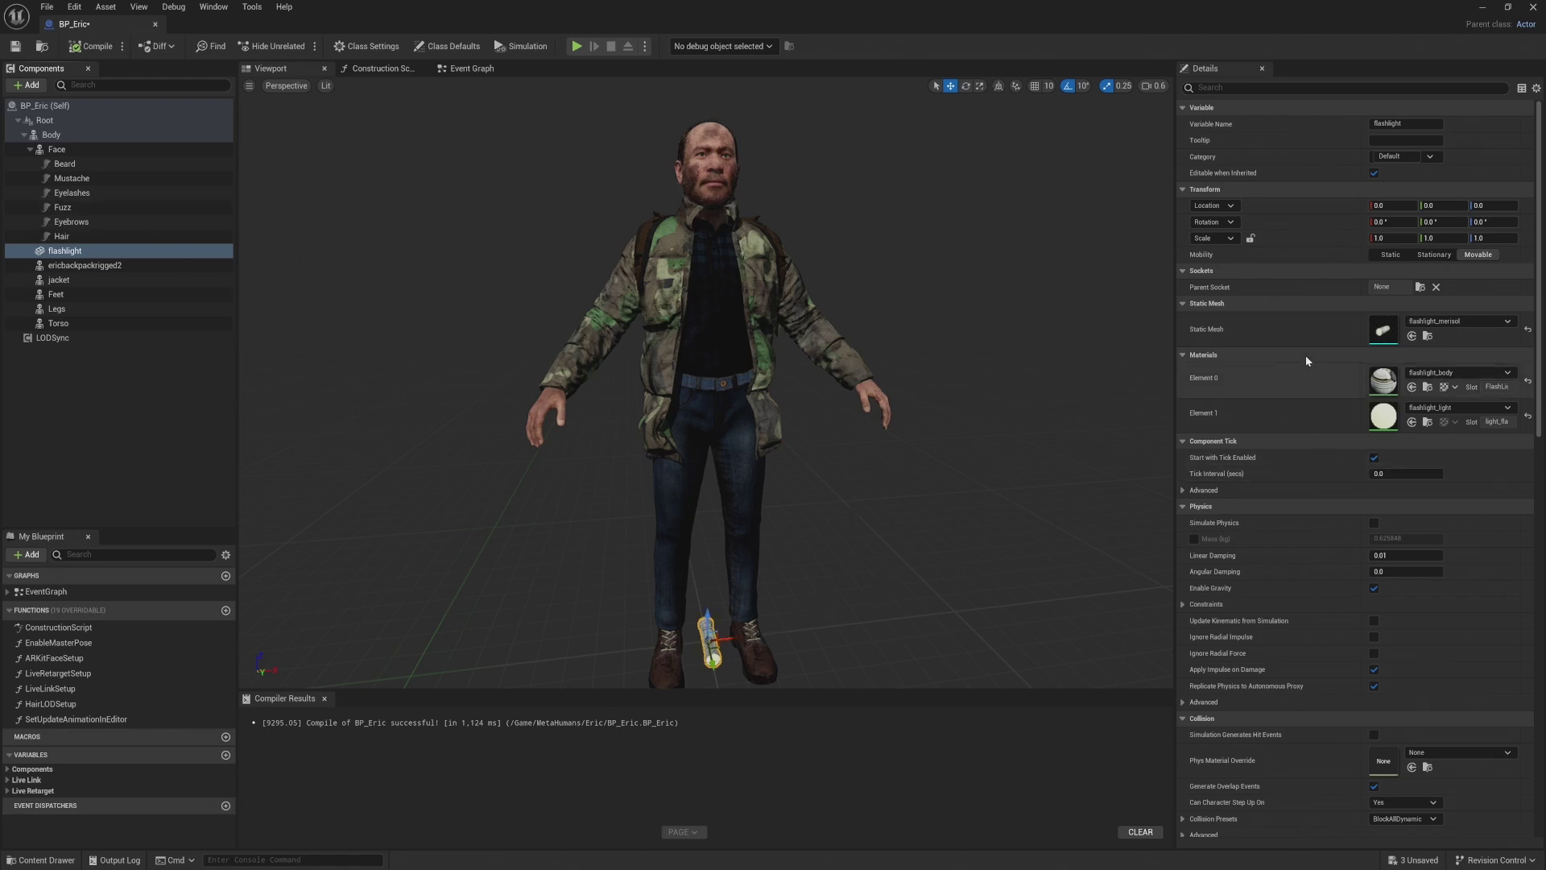
# Attach the flashlight component to the hand_r parent socket
pyautogui.click(1421, 288)
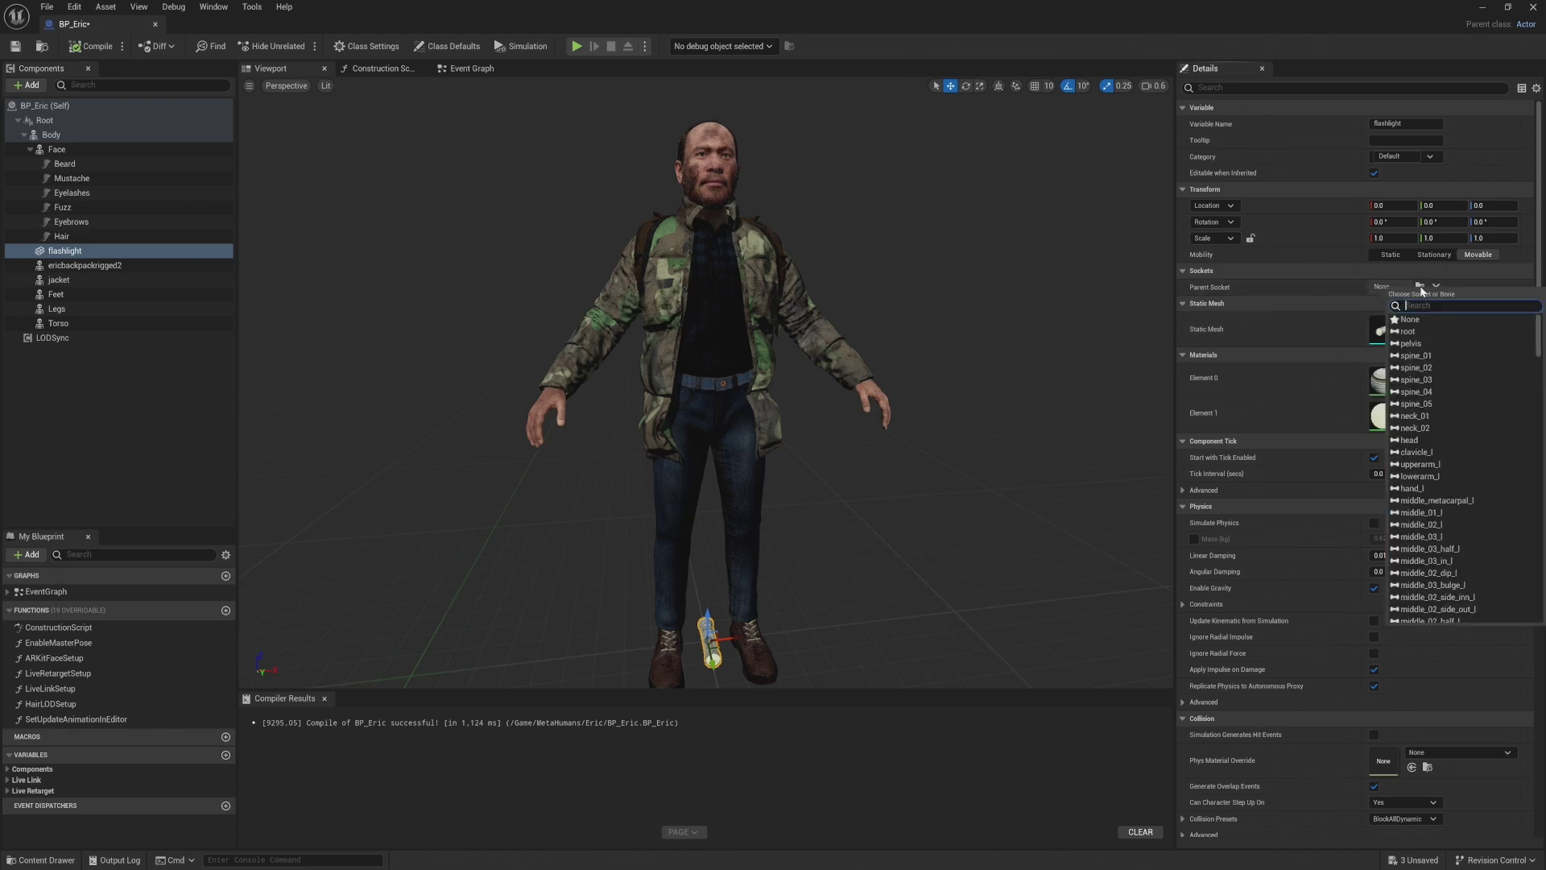
pyautogui.write('hand')
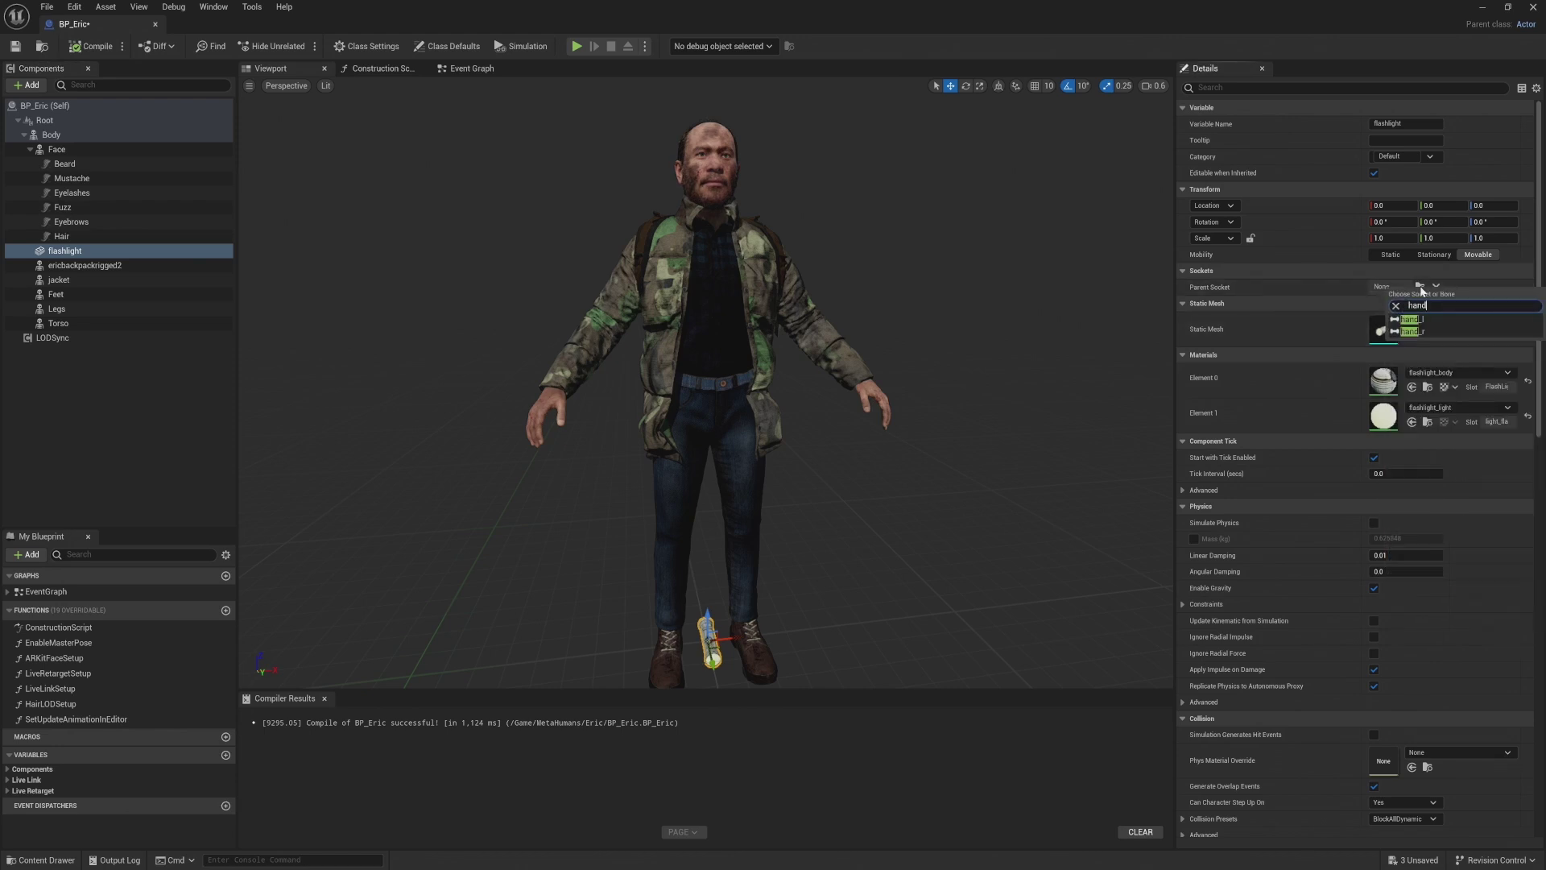
pyautogui.click(1437, 332)
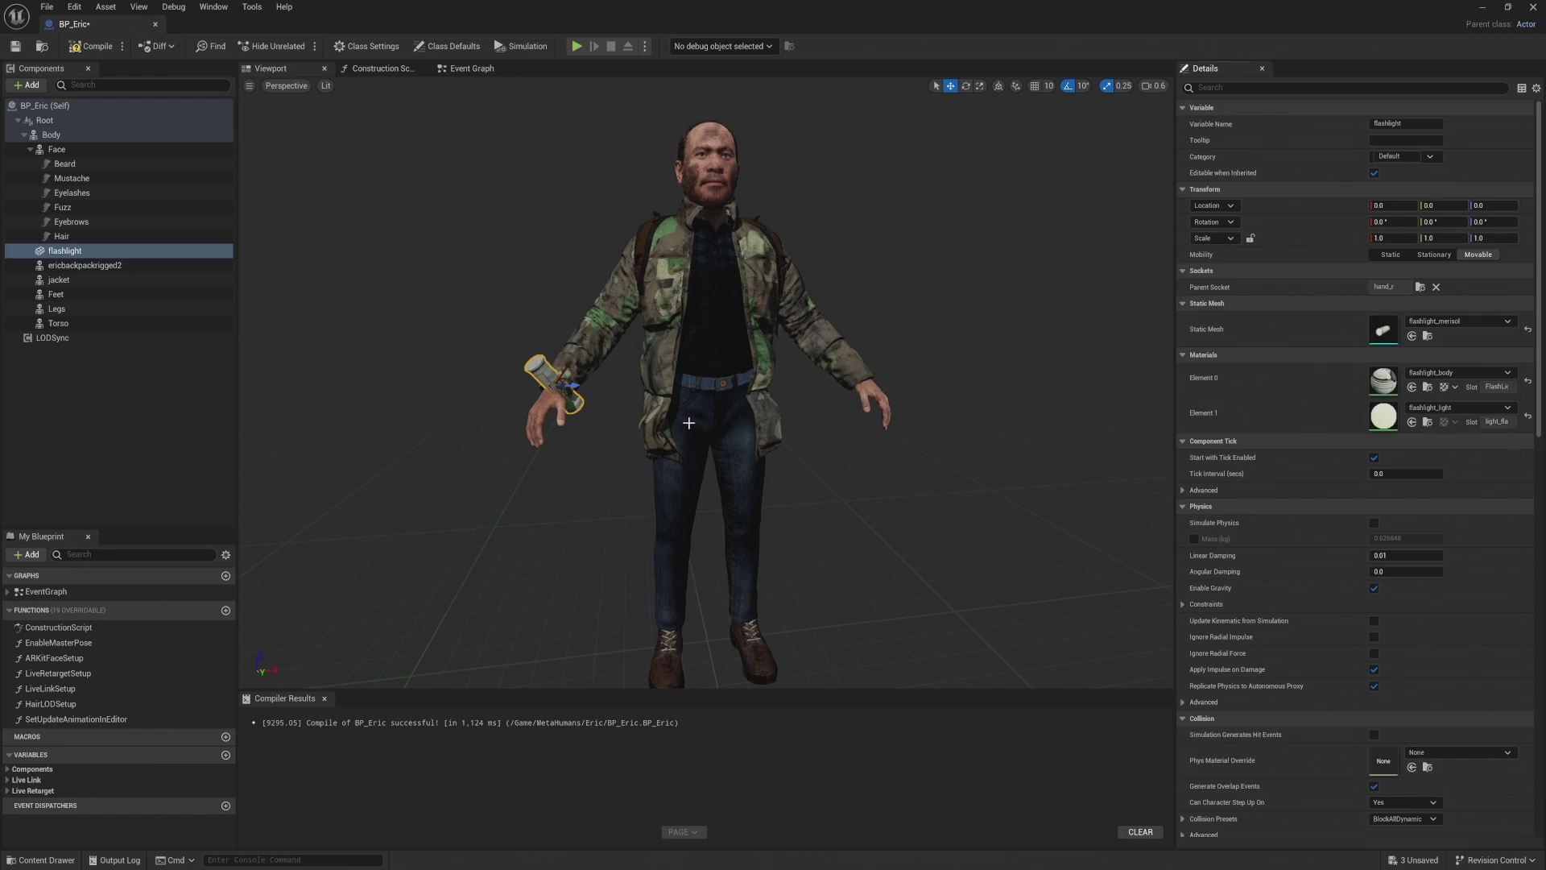
# Rotate and move the flashlight so that it sits in the character's right hand
pyautogui.moveTo(585, 395); pyautogui.dragTo(547, 390, button='right')
pyautogui.press('w')
pyautogui.scroll(-2, 585, 396)
pyautogui.press('e')
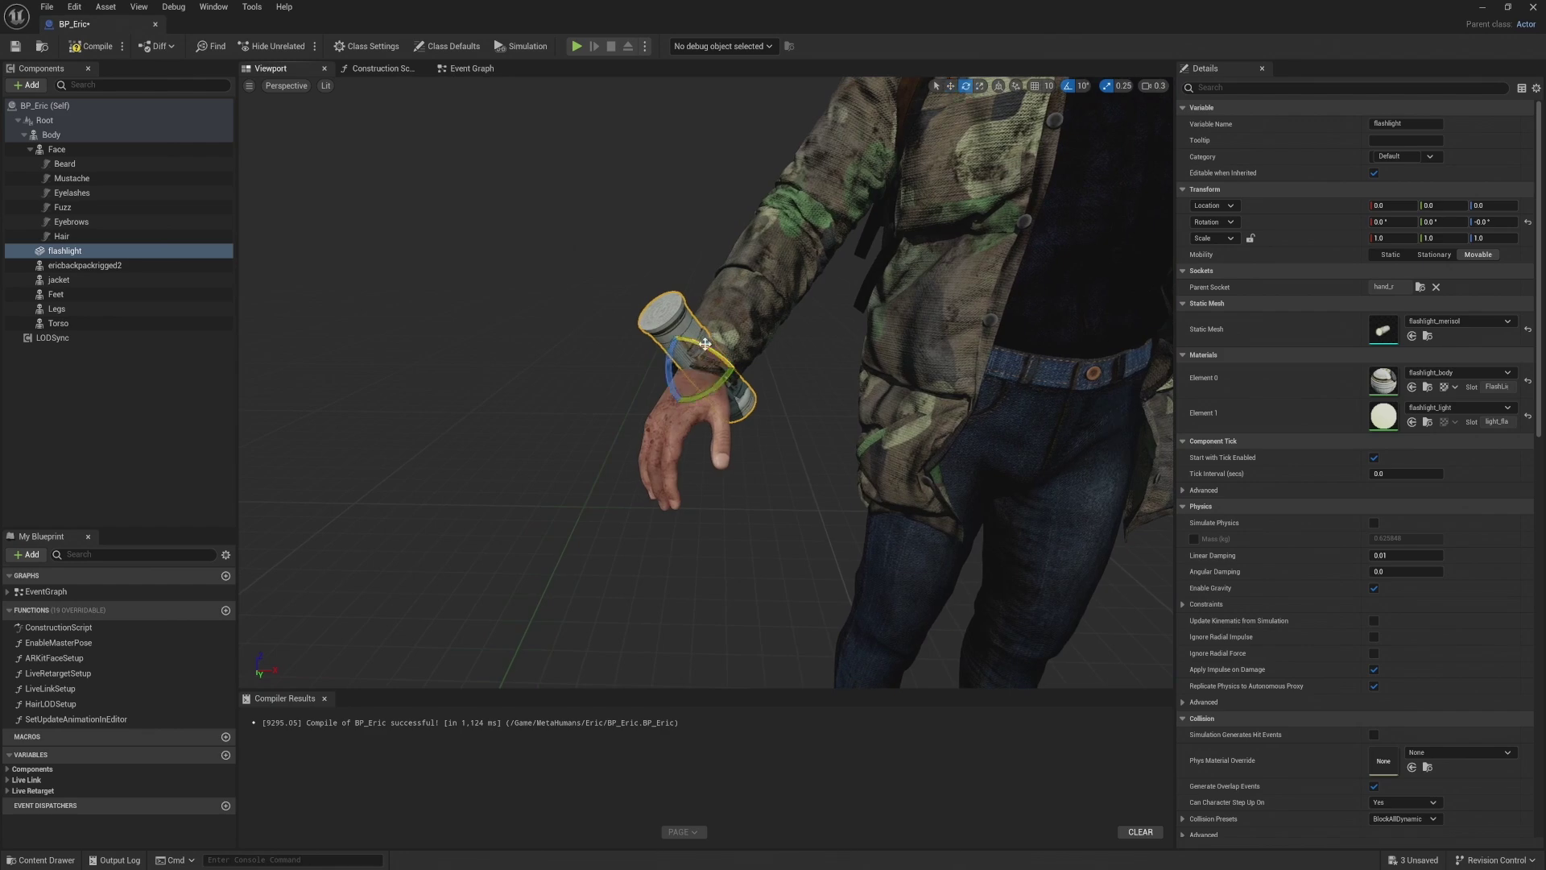
pyautogui.moveTo(712, 367); pyautogui.dragTo(741, 467)
pyautogui.press('w')
pyautogui.keyDown('alt'); pyautogui.moveTo(741, 467); pyautogui.dragTo(902, 426); pyautogui.keyUp('alt')
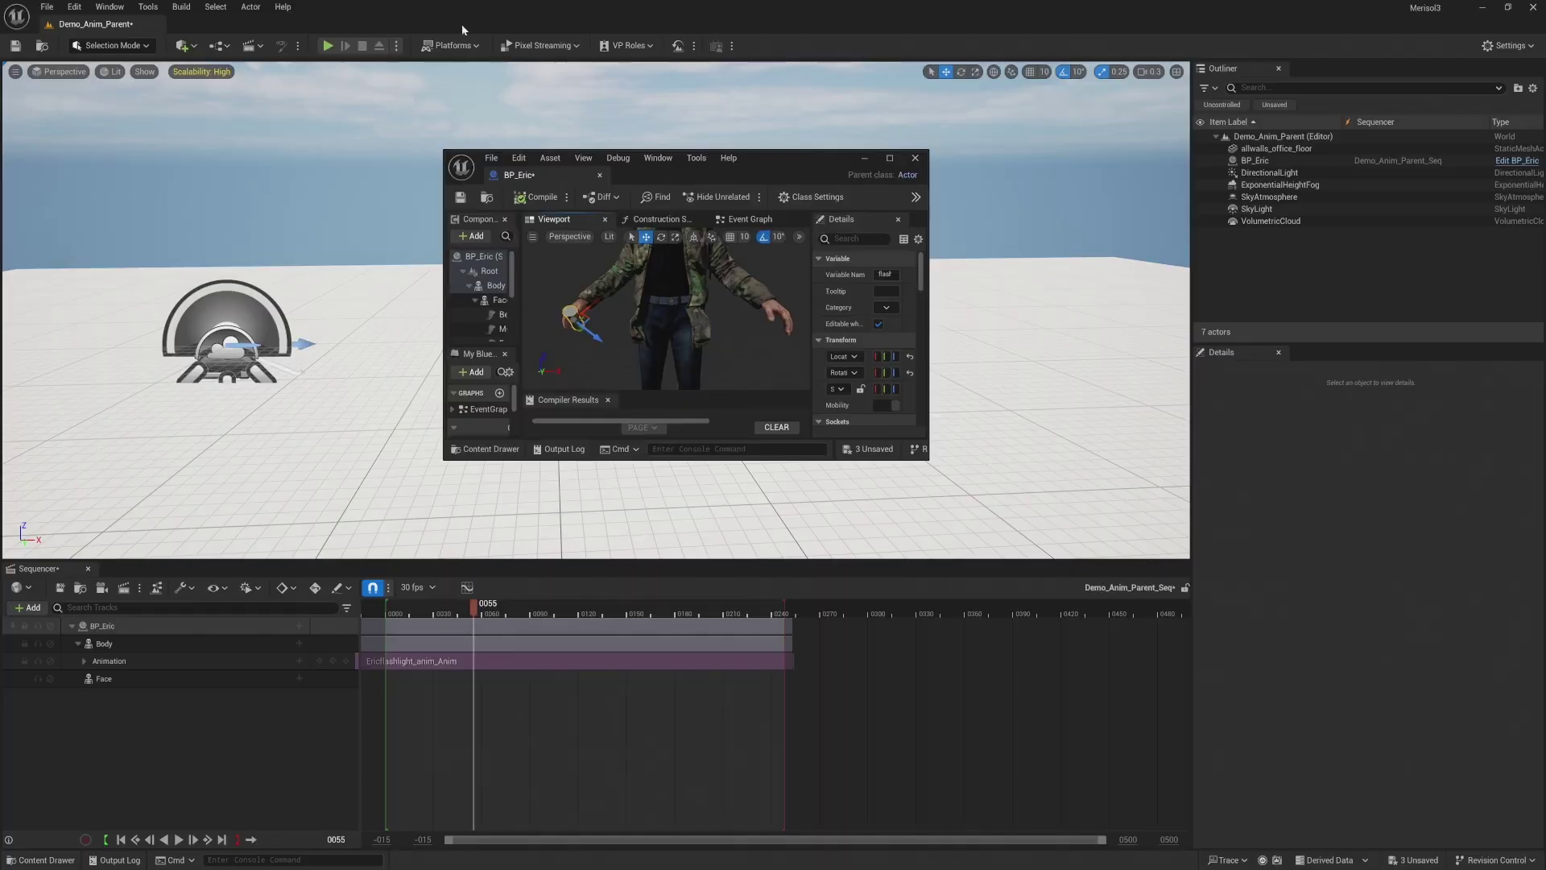
# Set the blueprint window aside and play the level sequence, examining how the flashlight sits in the hand during the animation
pyautogui.moveTo(837, 167); pyautogui.dragTo(1324, 525)
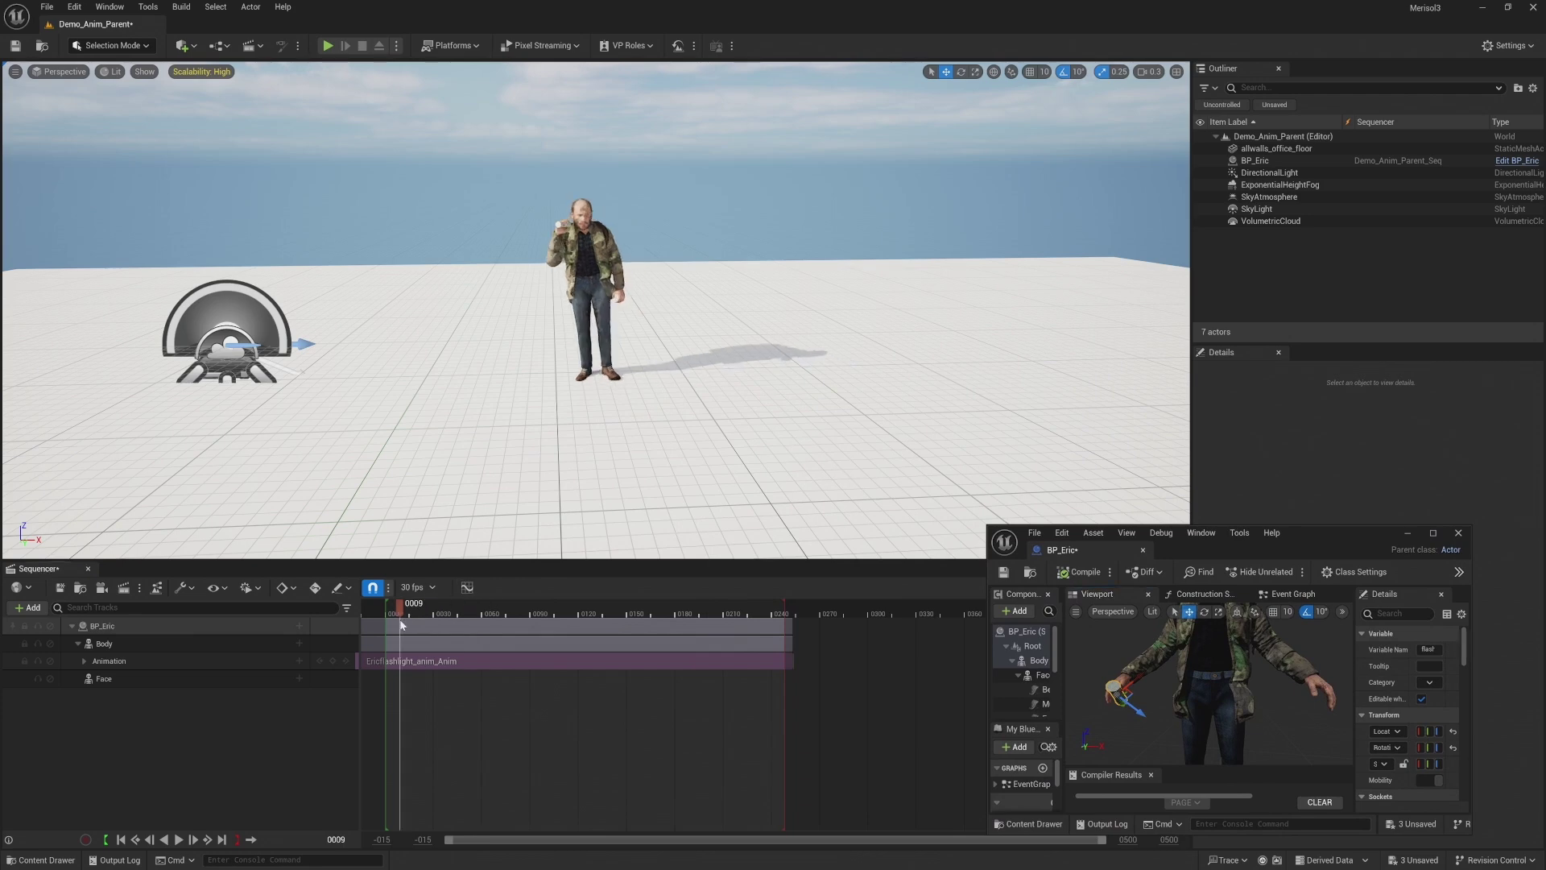
pyautogui.press('space')
pyautogui.press('space')
pyautogui.scroll(5, 539, 172)
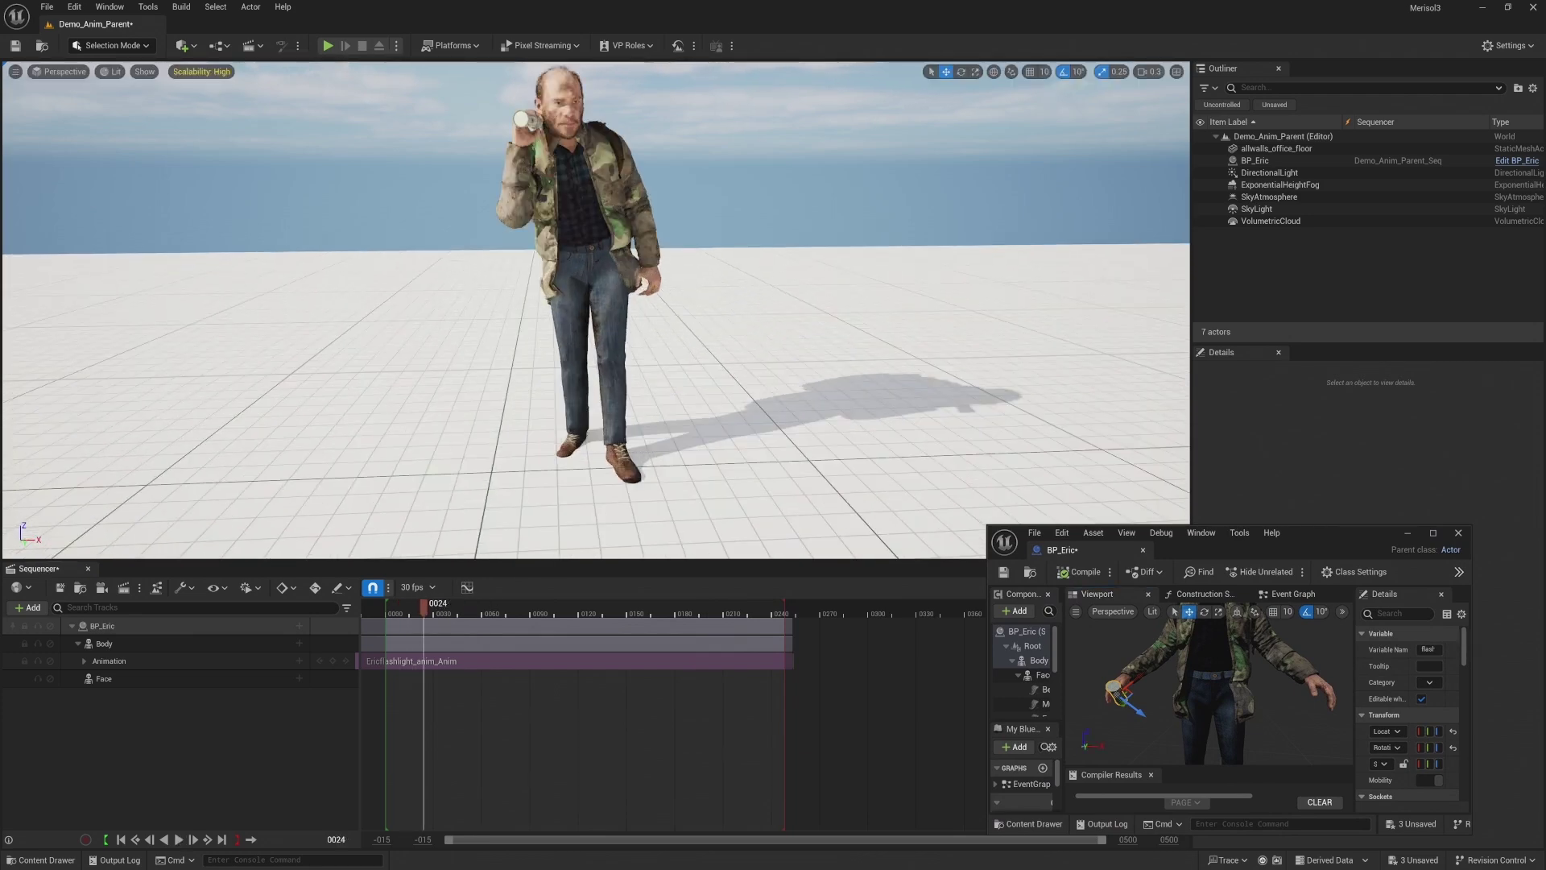
pyautogui.moveTo(497, 178)
pyautogui.mouseDown(button='right')
pyautogui.moveTo(403, 165)
pyautogui.moveTo(496, 178)
pyautogui.mouseUp(button='right')
pyautogui.press('e')
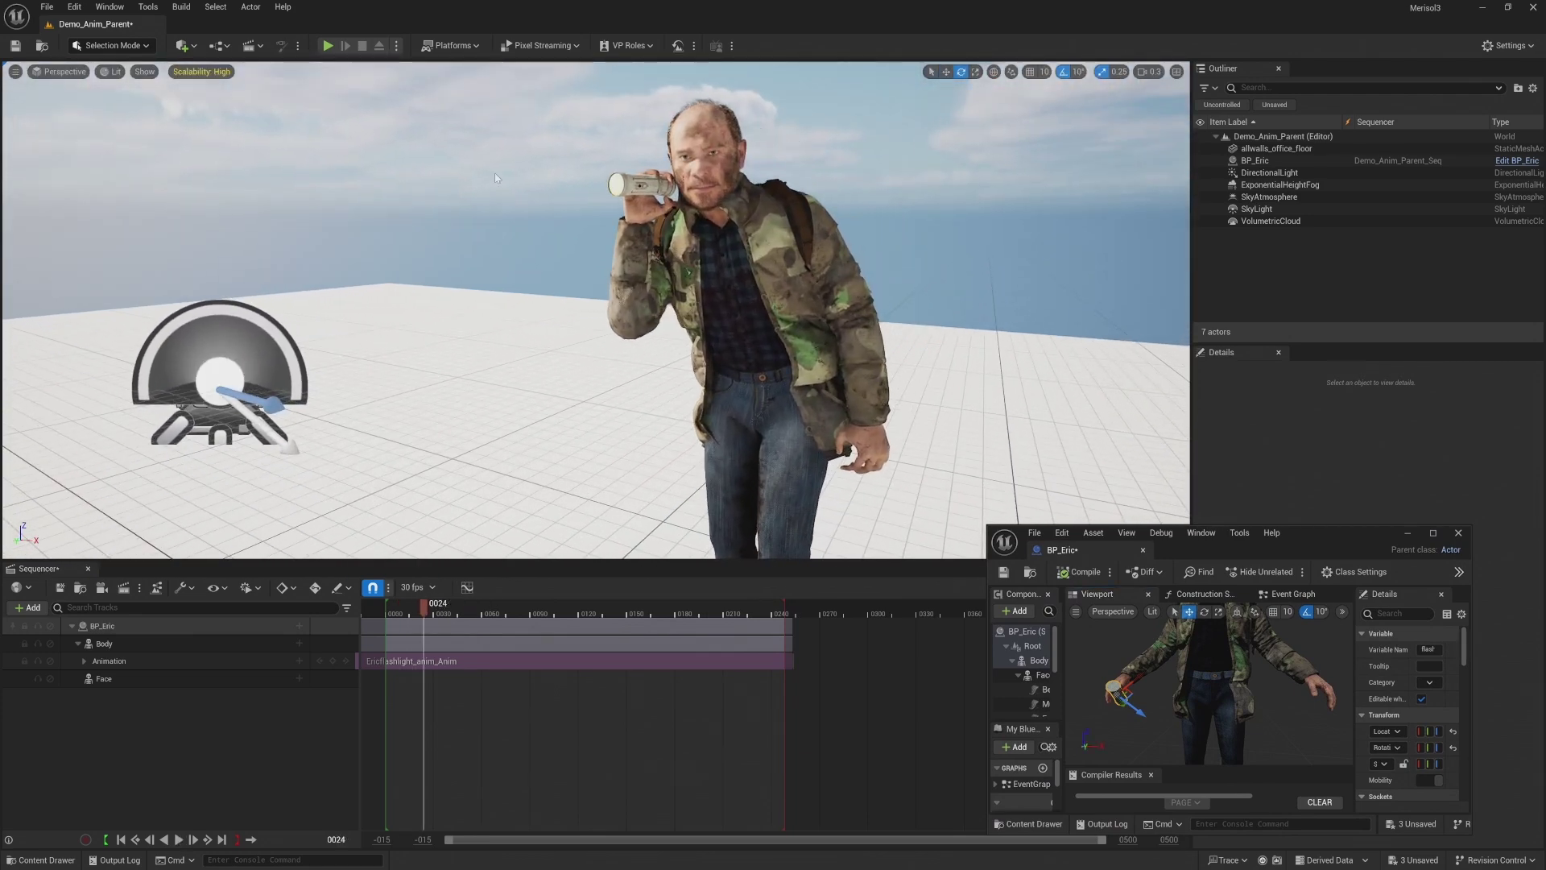
pyautogui.press('g')
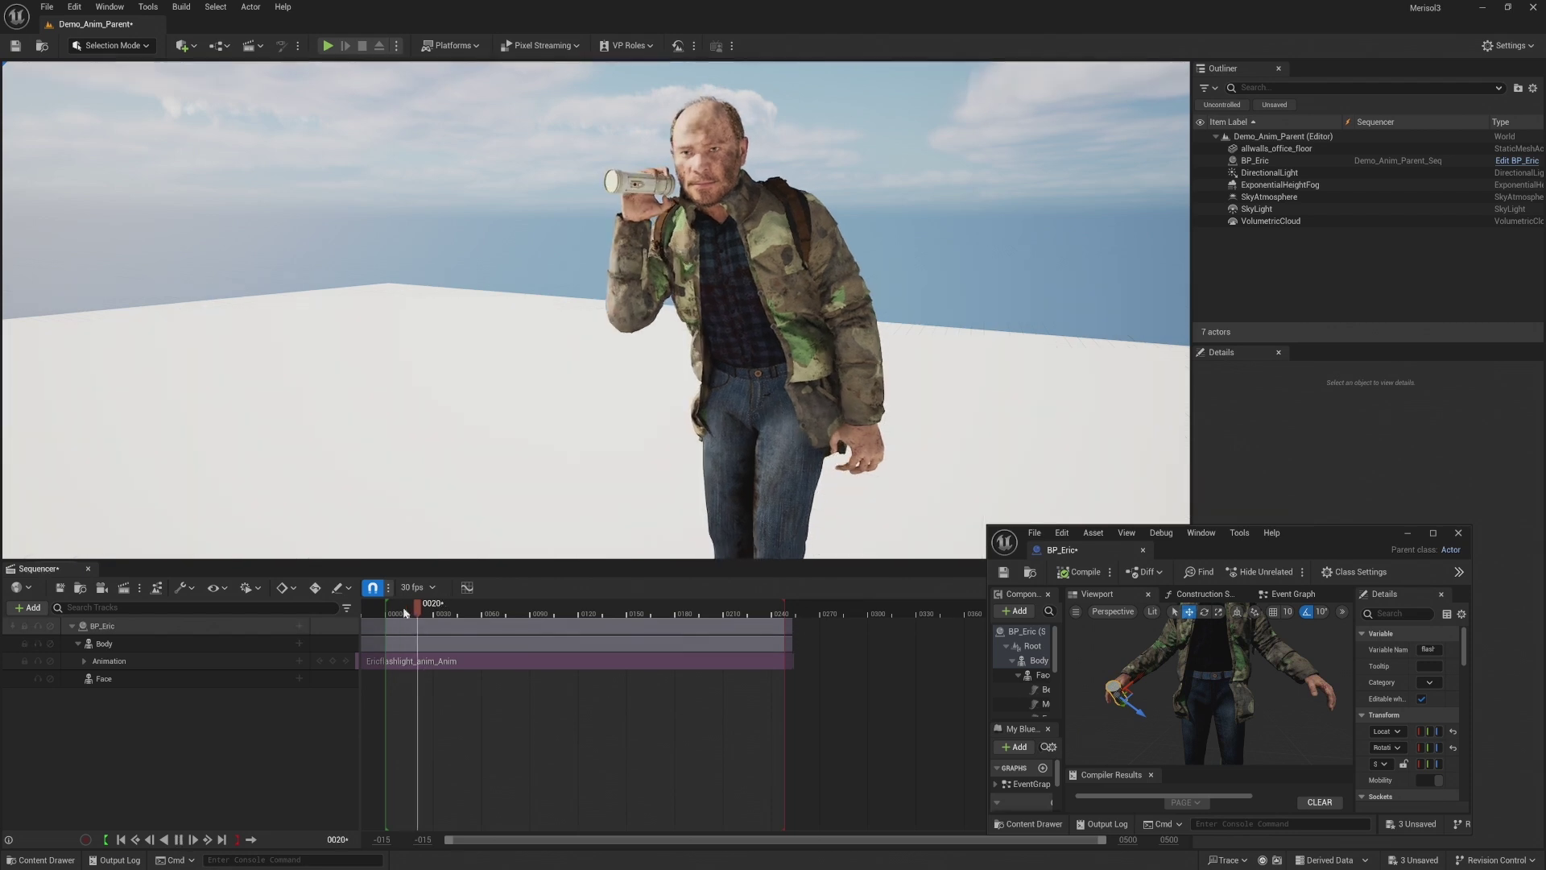
pyautogui.press('space')
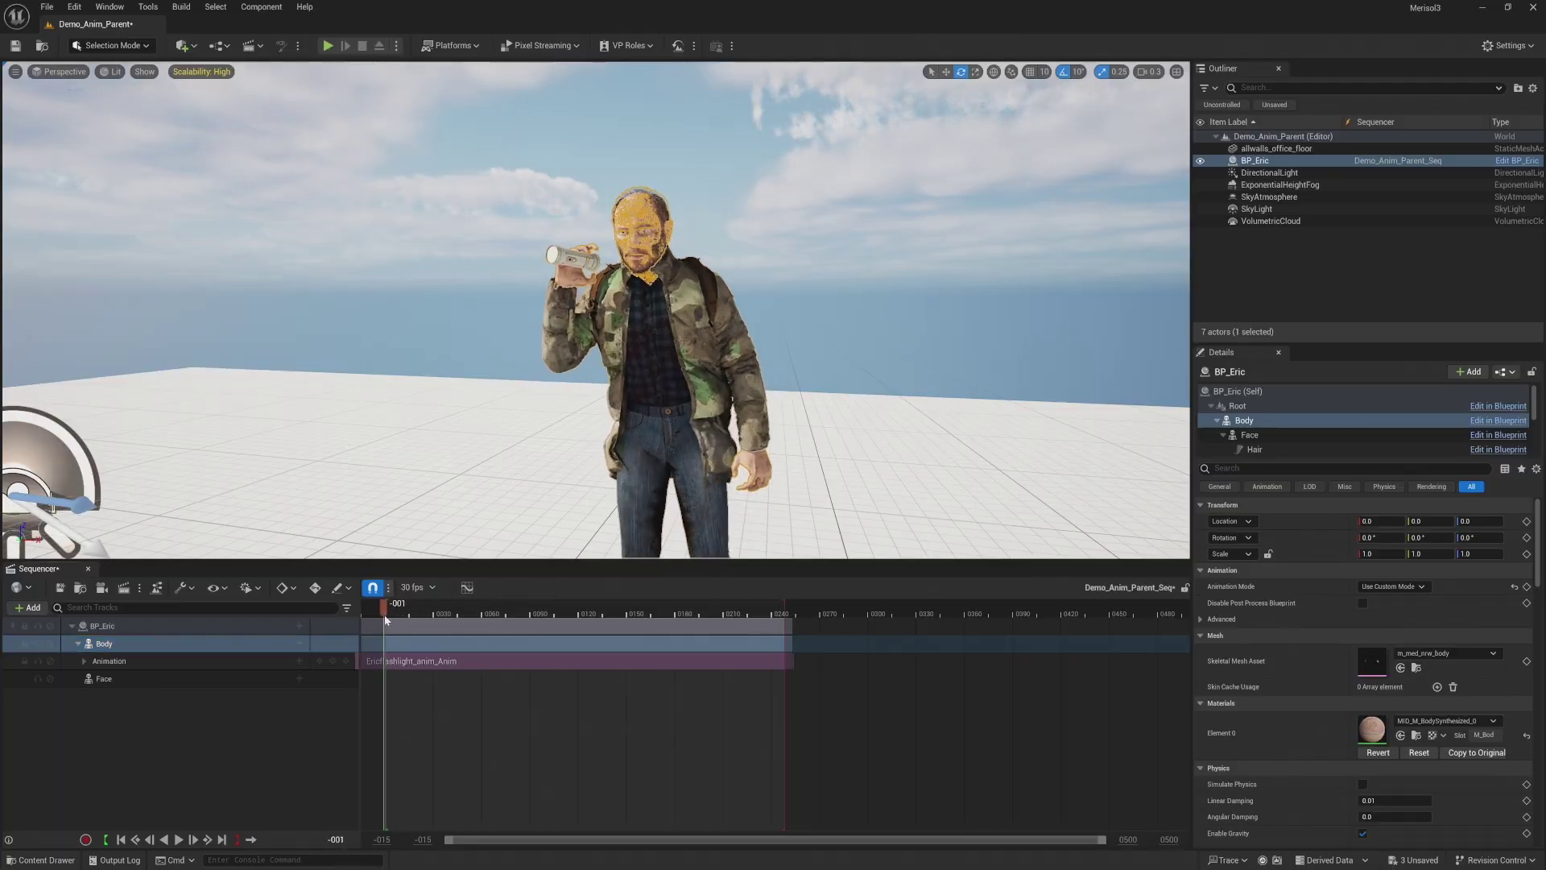
# Bake the Body track's animation to the MetaHuman control rig, leaving key reduction off and Reset Controls on
pyautogui.rightClick(170, 650)
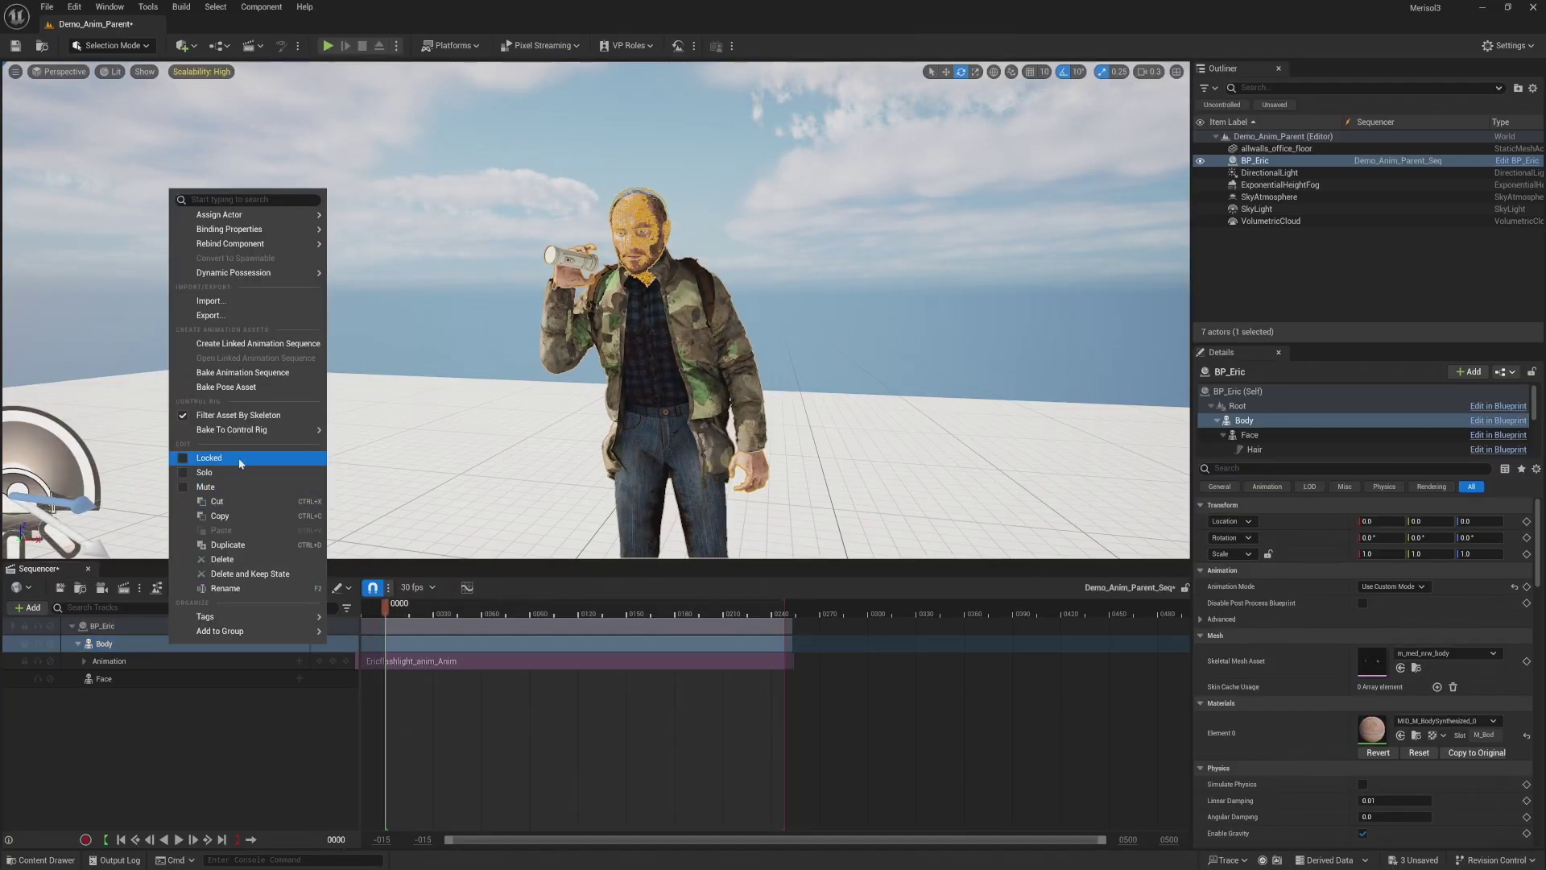
pyautogui.moveTo(259, 436)
pyautogui.click(374, 465)
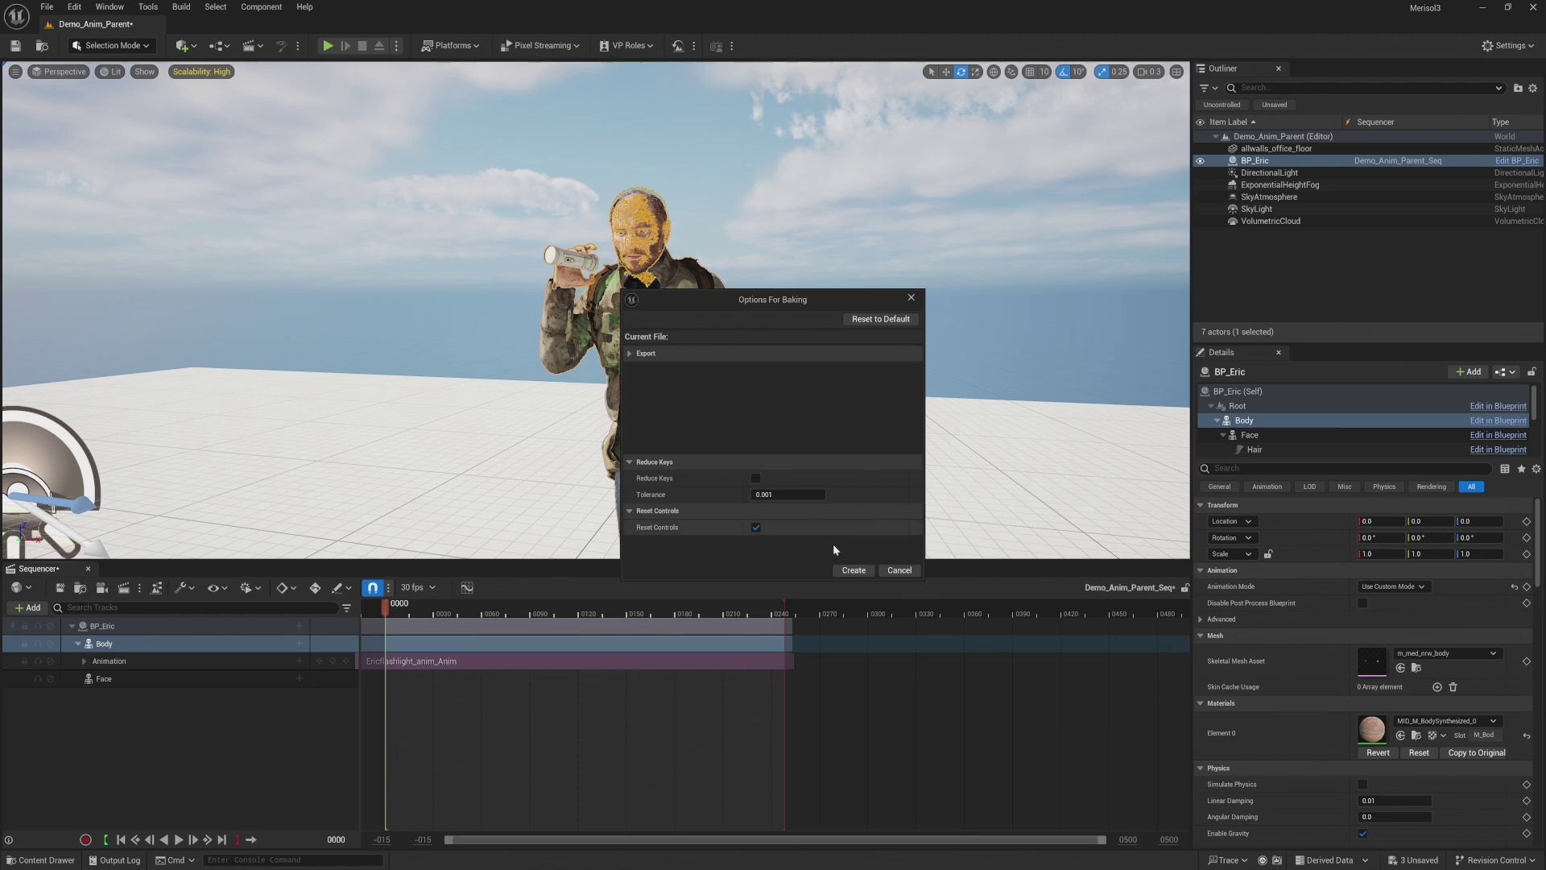
pyautogui.click(856, 571)
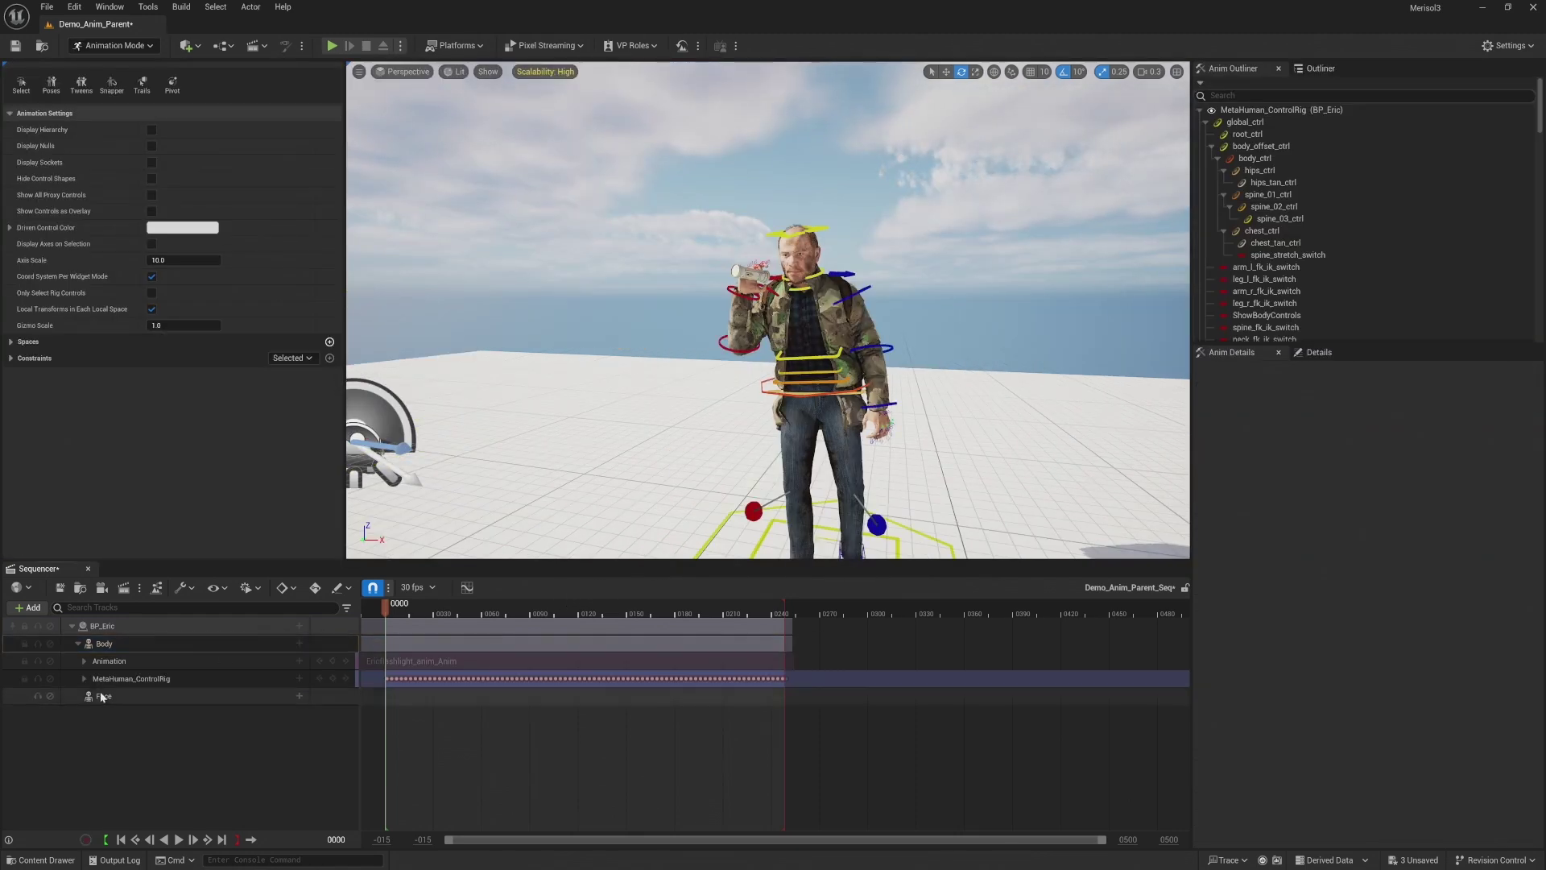
# Examine the baked body rig controls around the character from different distances and angles
pyautogui.moveTo(709, 331); pyautogui.dragTo(765, 378, button='right')
pyautogui.press('w')
pyautogui.press('w')
pyautogui.press('d')
pyautogui.press('w')
pyautogui.press('s')
pyautogui.press('a')
pyautogui.press('a')
pyautogui.press('w')
pyautogui.press('e')
pyautogui.press('s')
pyautogui.press('d')
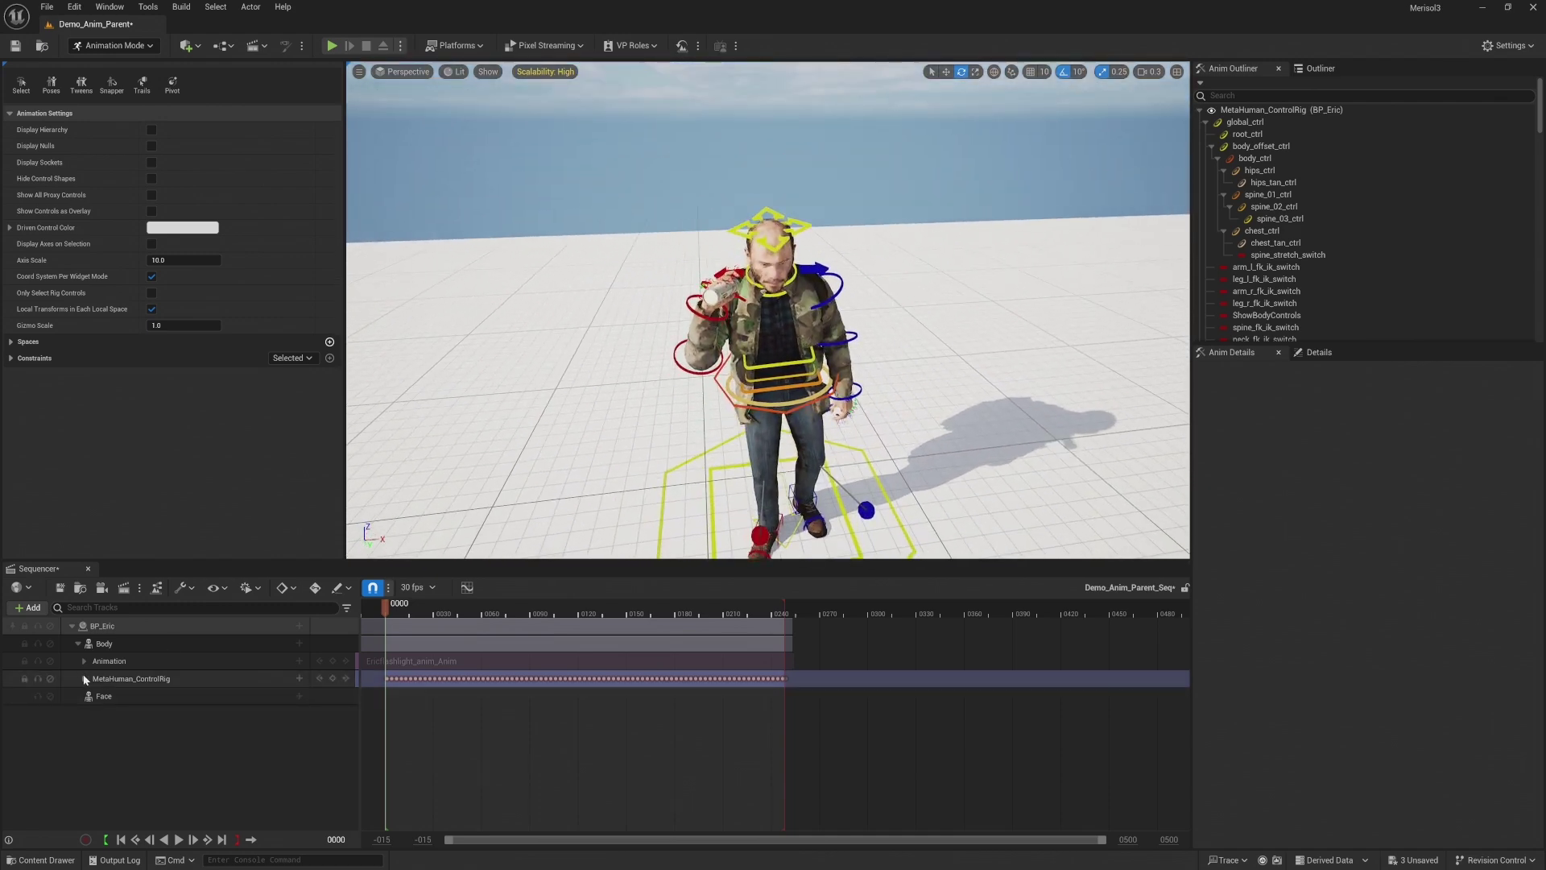
# Select all right-hand finger controls in the MetaHuman_ControlRig track, from thumb_01_r_ctrl to pinky_03_r_ctrl
pyautogui.click(85, 679)
pyautogui.scroll(-15, 218, 705)
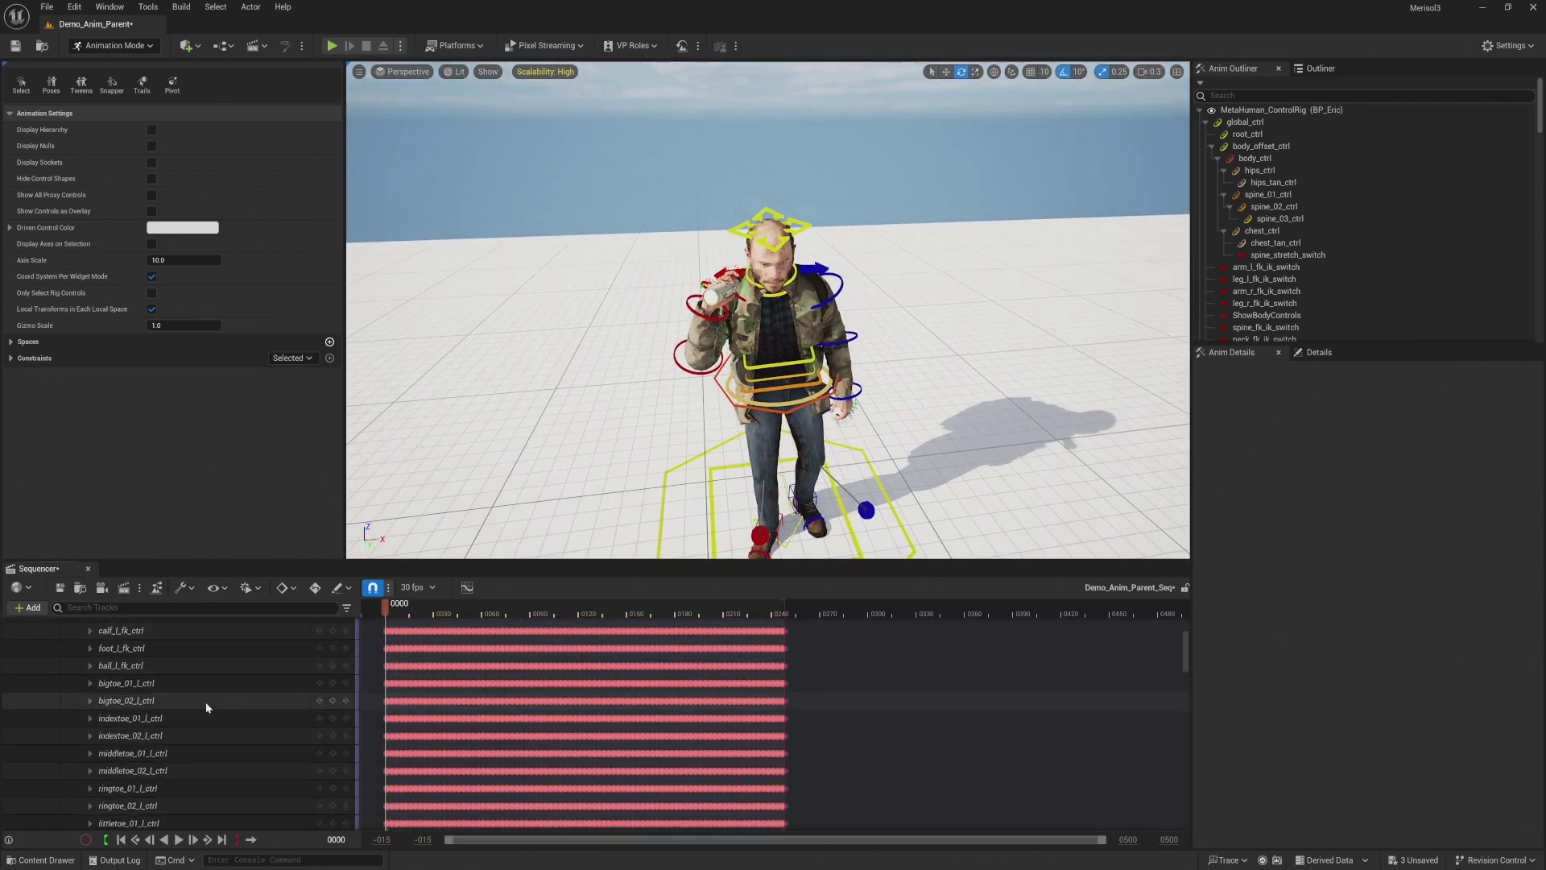
pyautogui.scroll(-12, 220, 719)
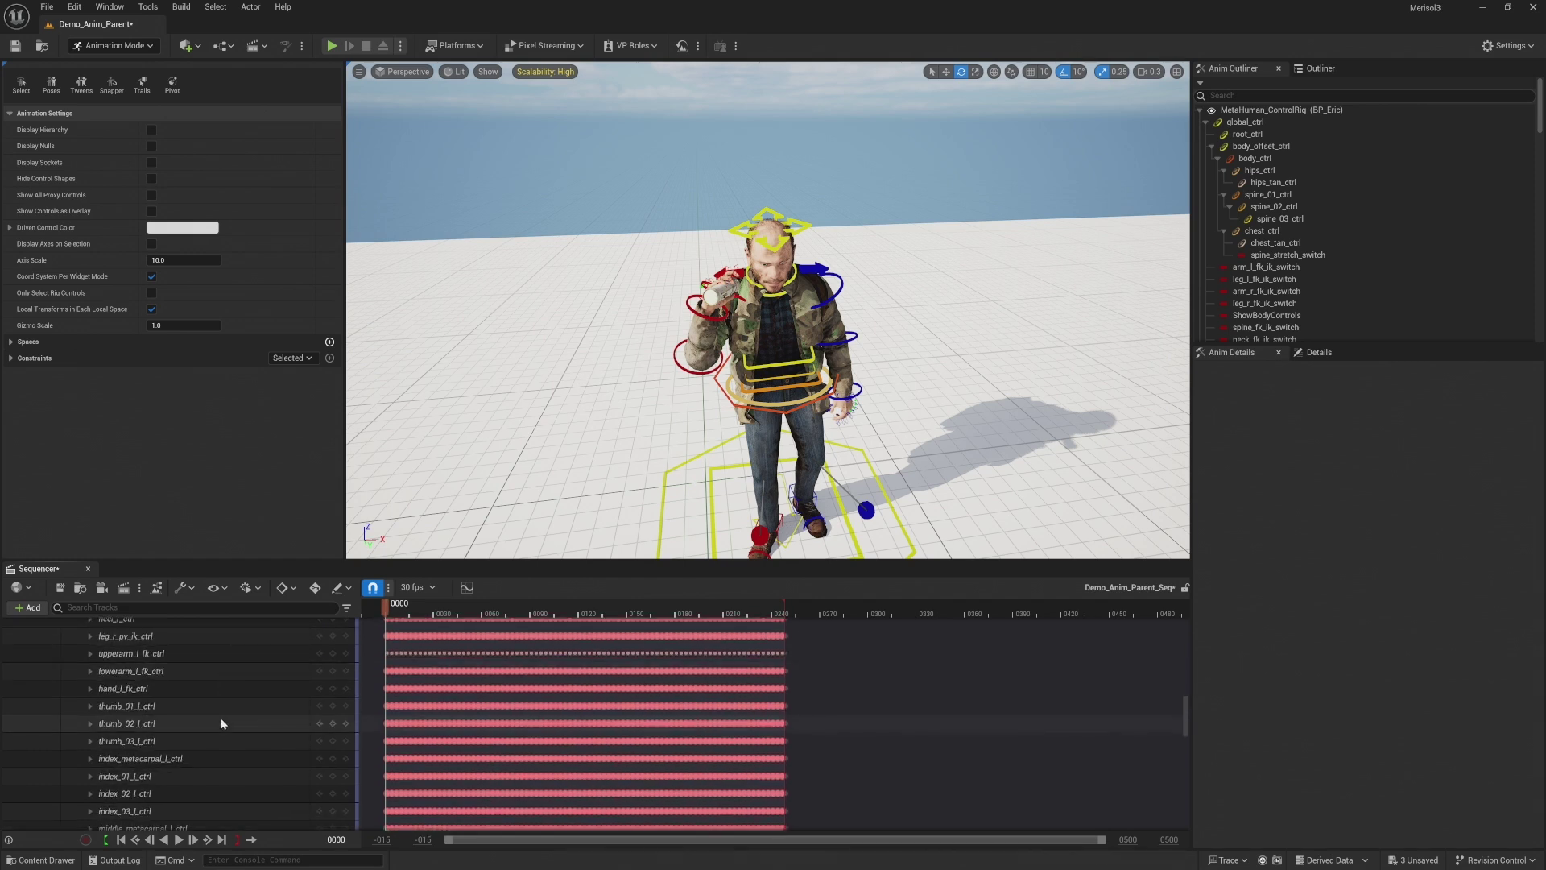
pyautogui.scroll(-4, 220, 718)
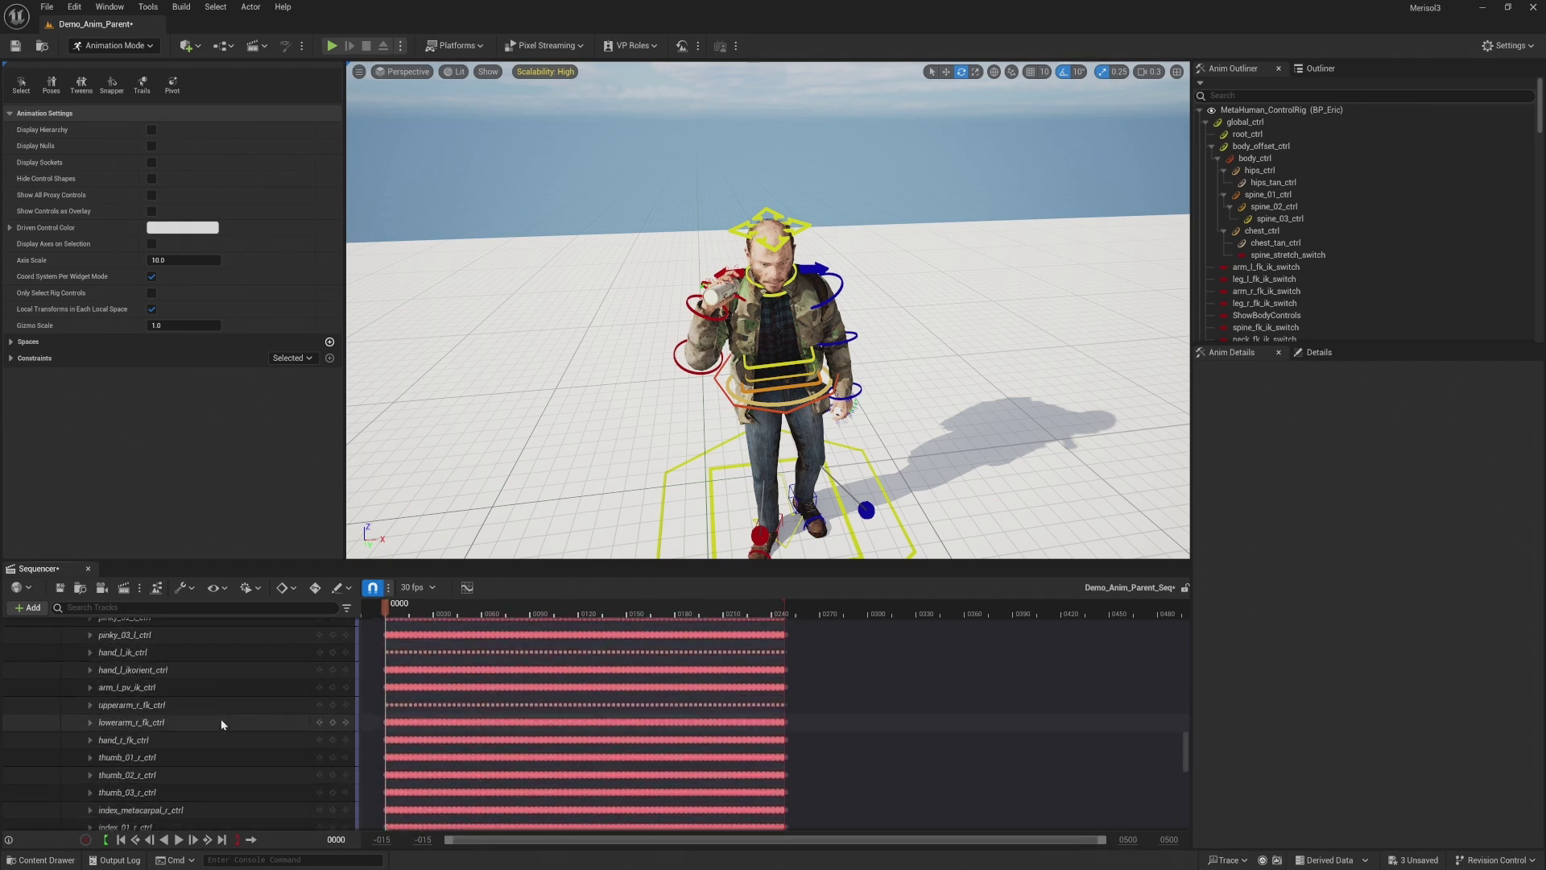
pyautogui.click(165, 759)
pyautogui.scroll(-10, 166, 750)
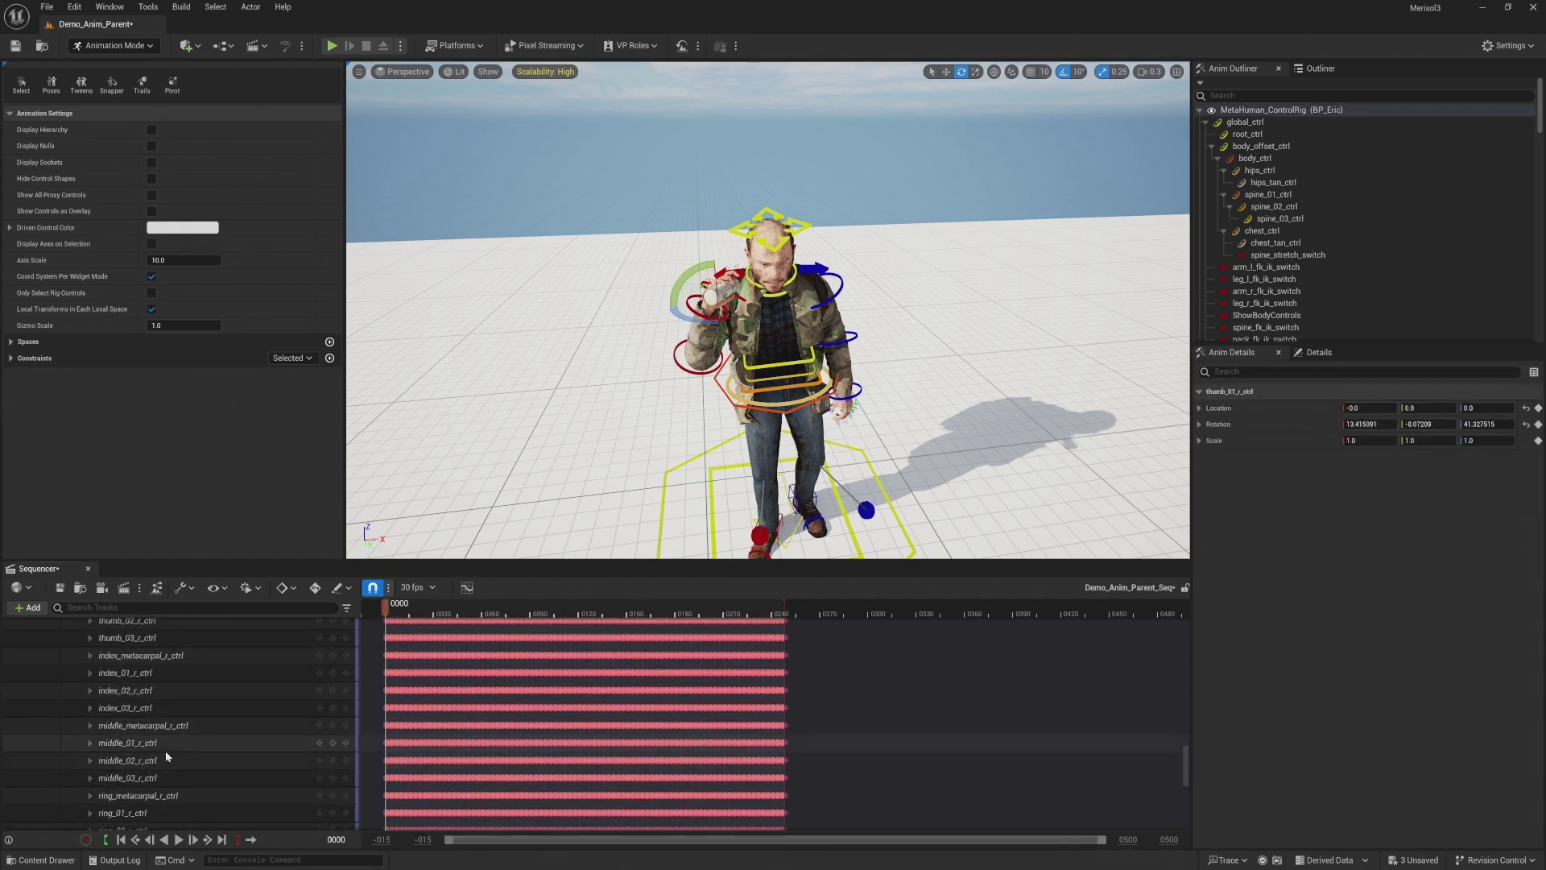
pyautogui.keyDown('shift'); pyautogui.click(176, 724); pyautogui.keyUp('shift')
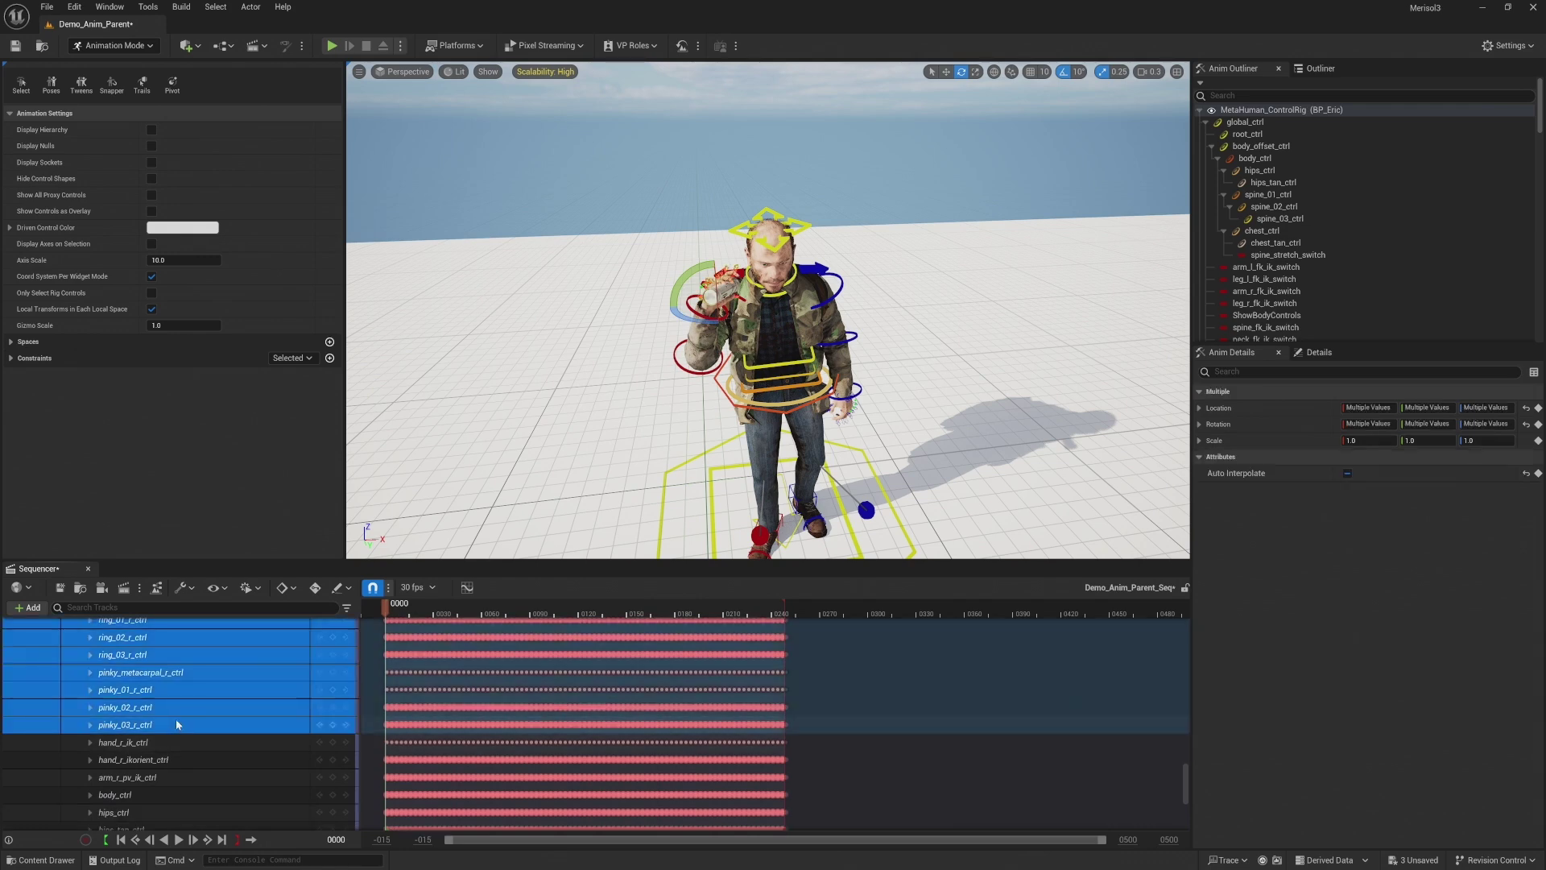
# Filter the Sequencer tracks to show only Selected Control Rig Controls
pyautogui.moveTo(665, 367); pyautogui.dragTo(662, 323, button='right')
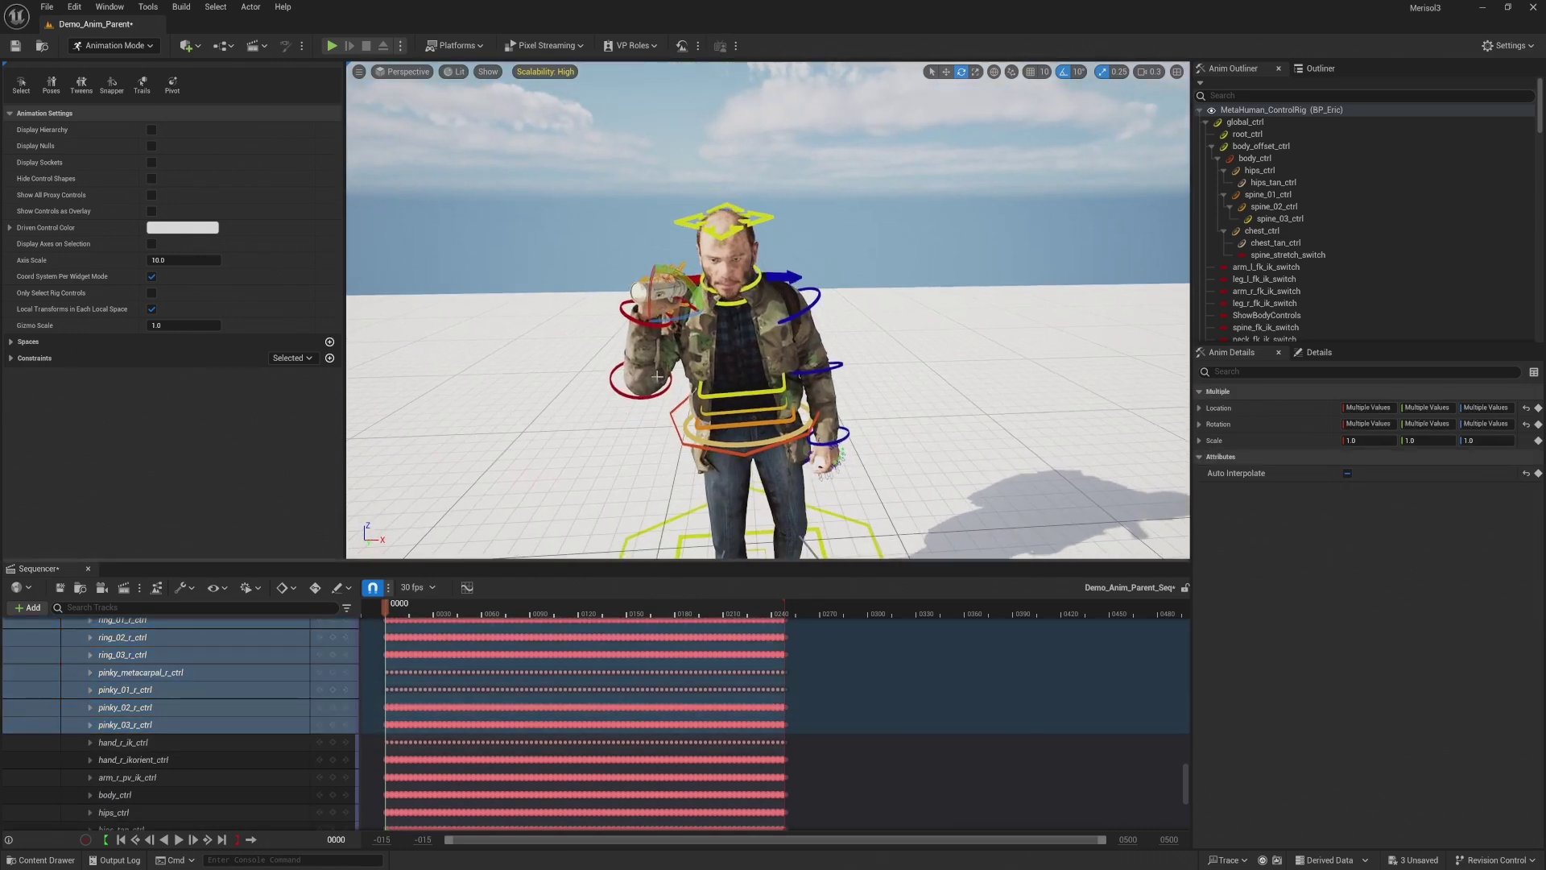
pyautogui.click(347, 608)
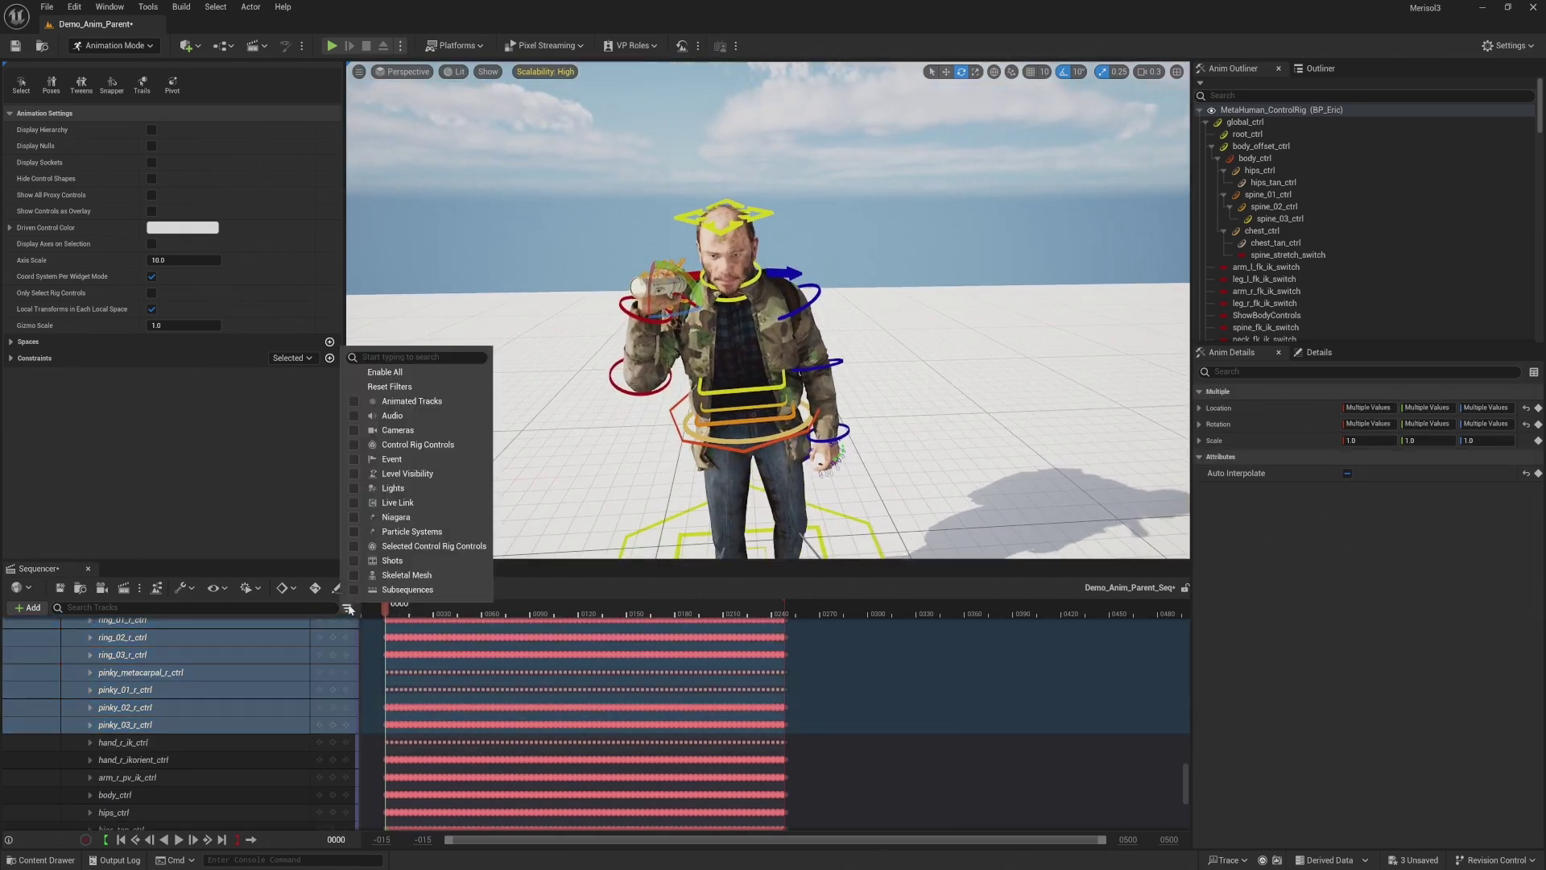
pyautogui.click(426, 546)
pyautogui.scroll(3, 504, 673)
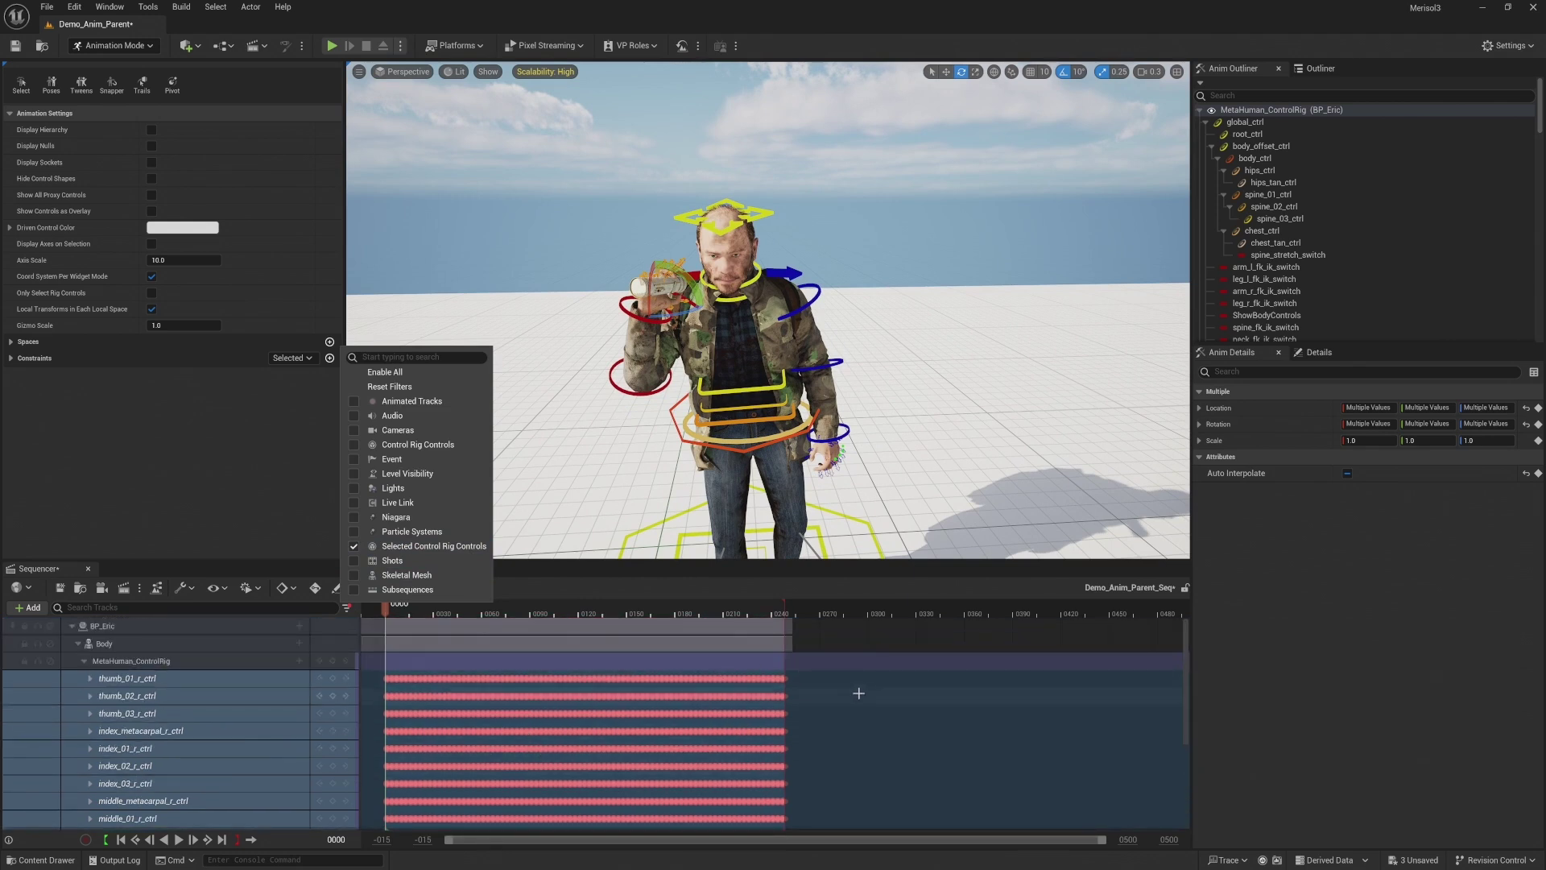
# Delete all baked keyframes from the selected right-hand finger controls
pyautogui.moveTo(856, 678); pyautogui.dragTo(562, 867)
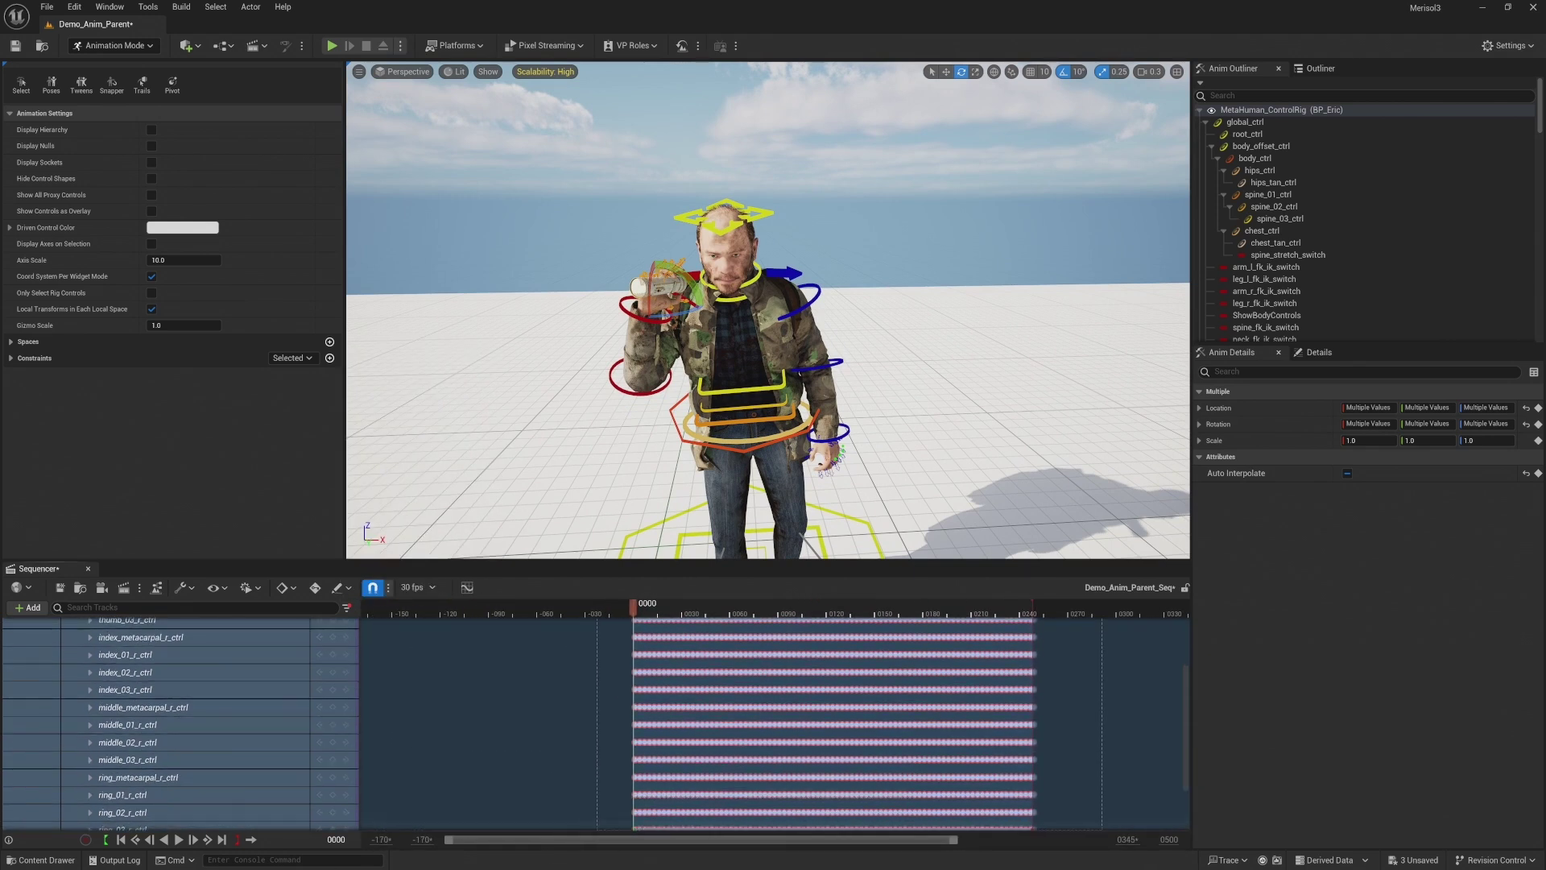
pyautogui.moveTo(703, 867); pyautogui.dragTo(609, 824)
pyautogui.press('Delete')
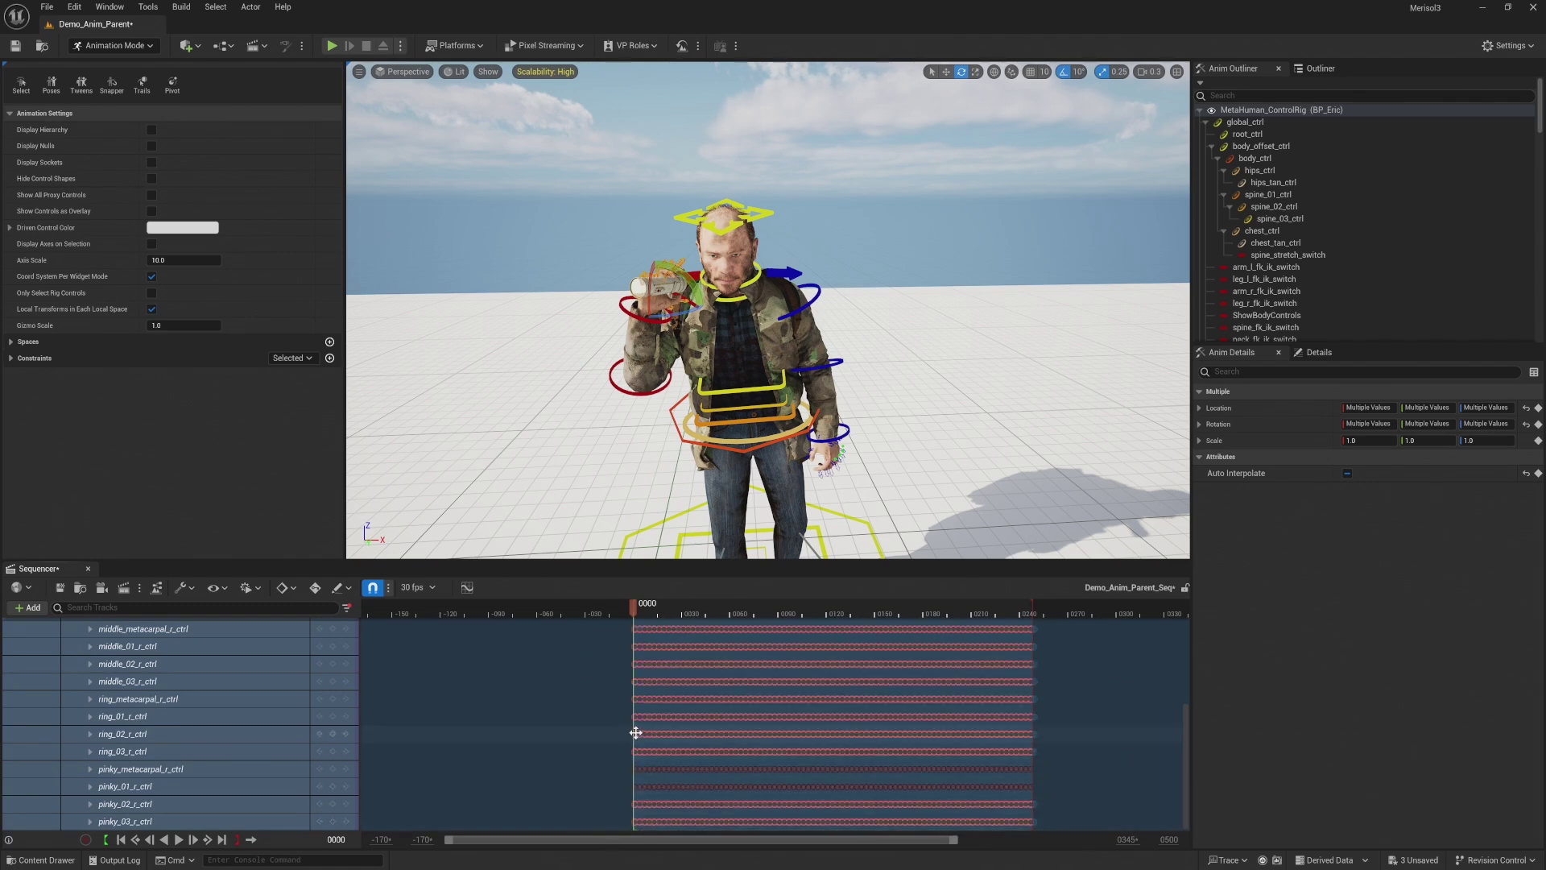
pyautogui.scroll(8, 611, 228)
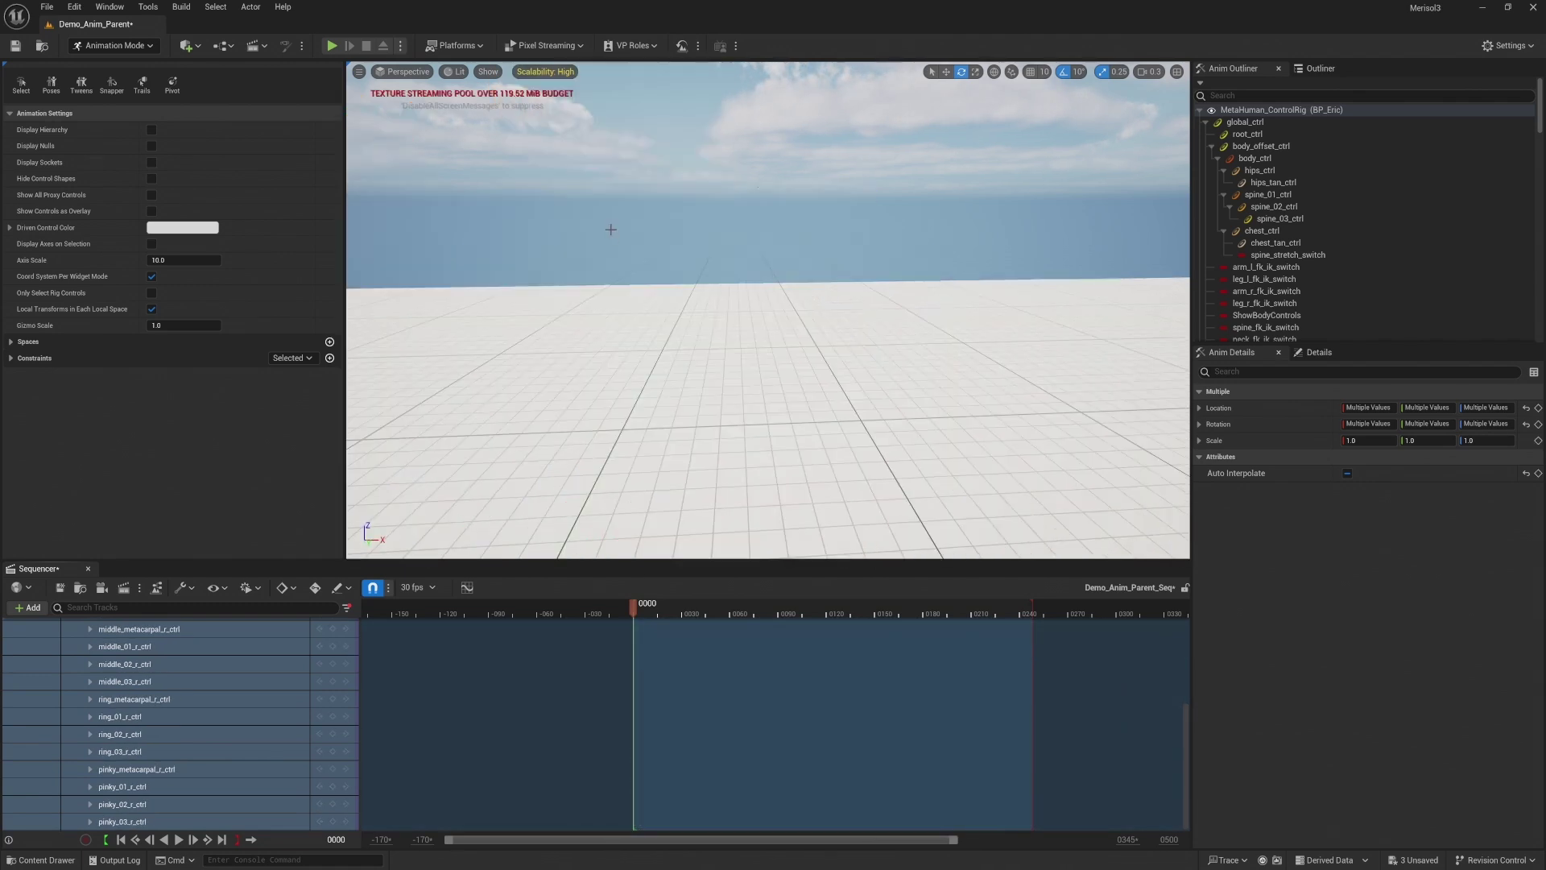
pyautogui.scroll(-8, 611, 228)
pyautogui.moveTo(610, 228); pyautogui.dragTo(710, 266, button='right')
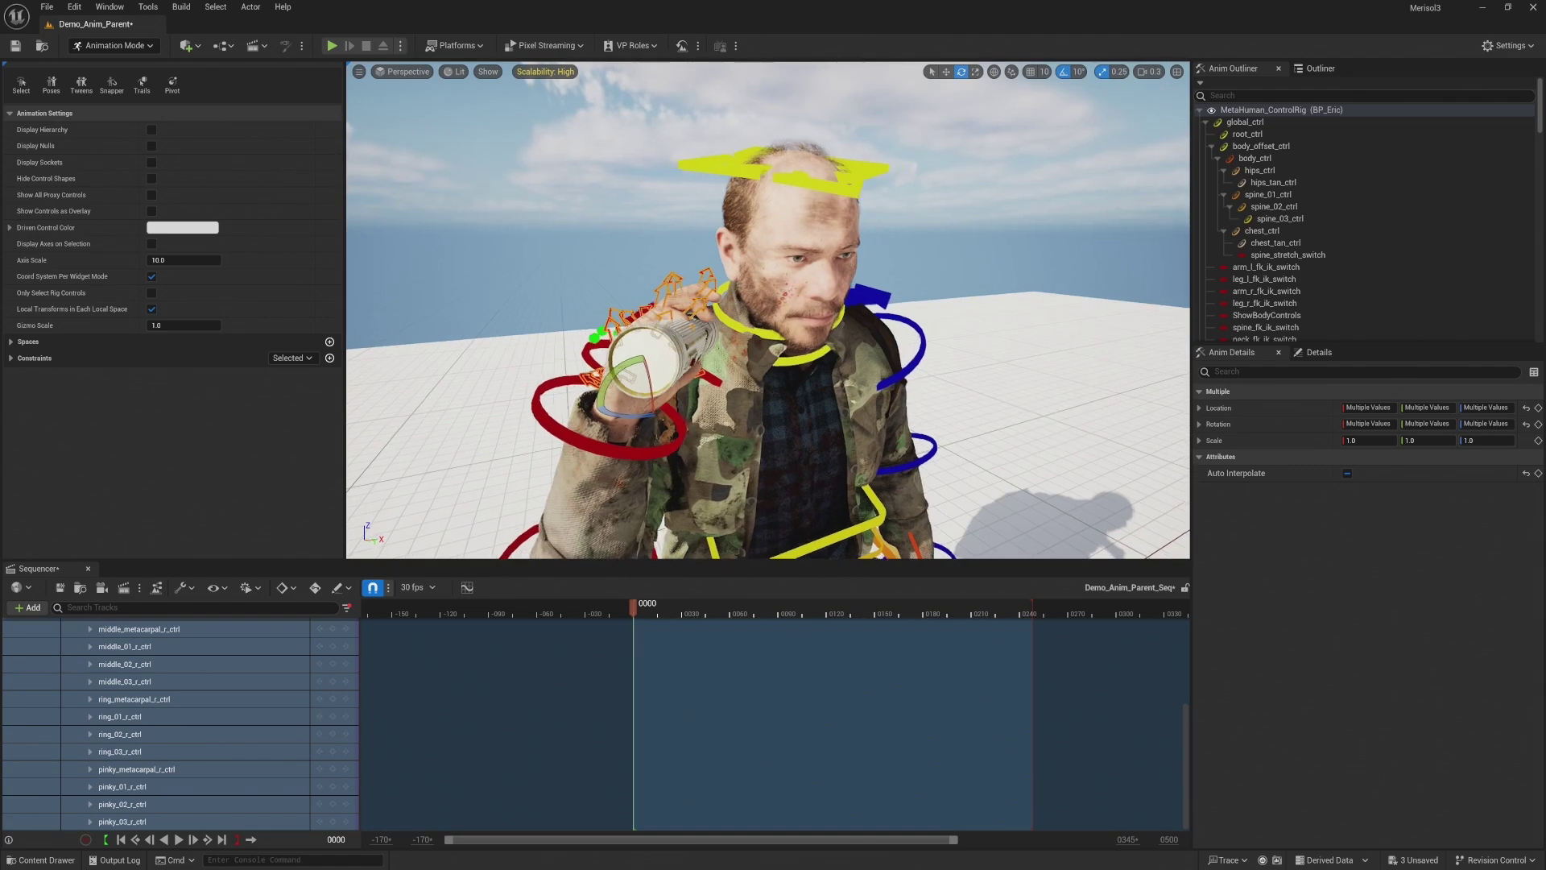
# Play the animation from frame 10 to check the right hand's finger pose around the flashlight
pyautogui.moveTo(633, 611)
pyautogui.mouseDown()
pyautogui.moveTo(699, 609)
pyautogui.moveTo(633, 624)
pyautogui.mouseUp()
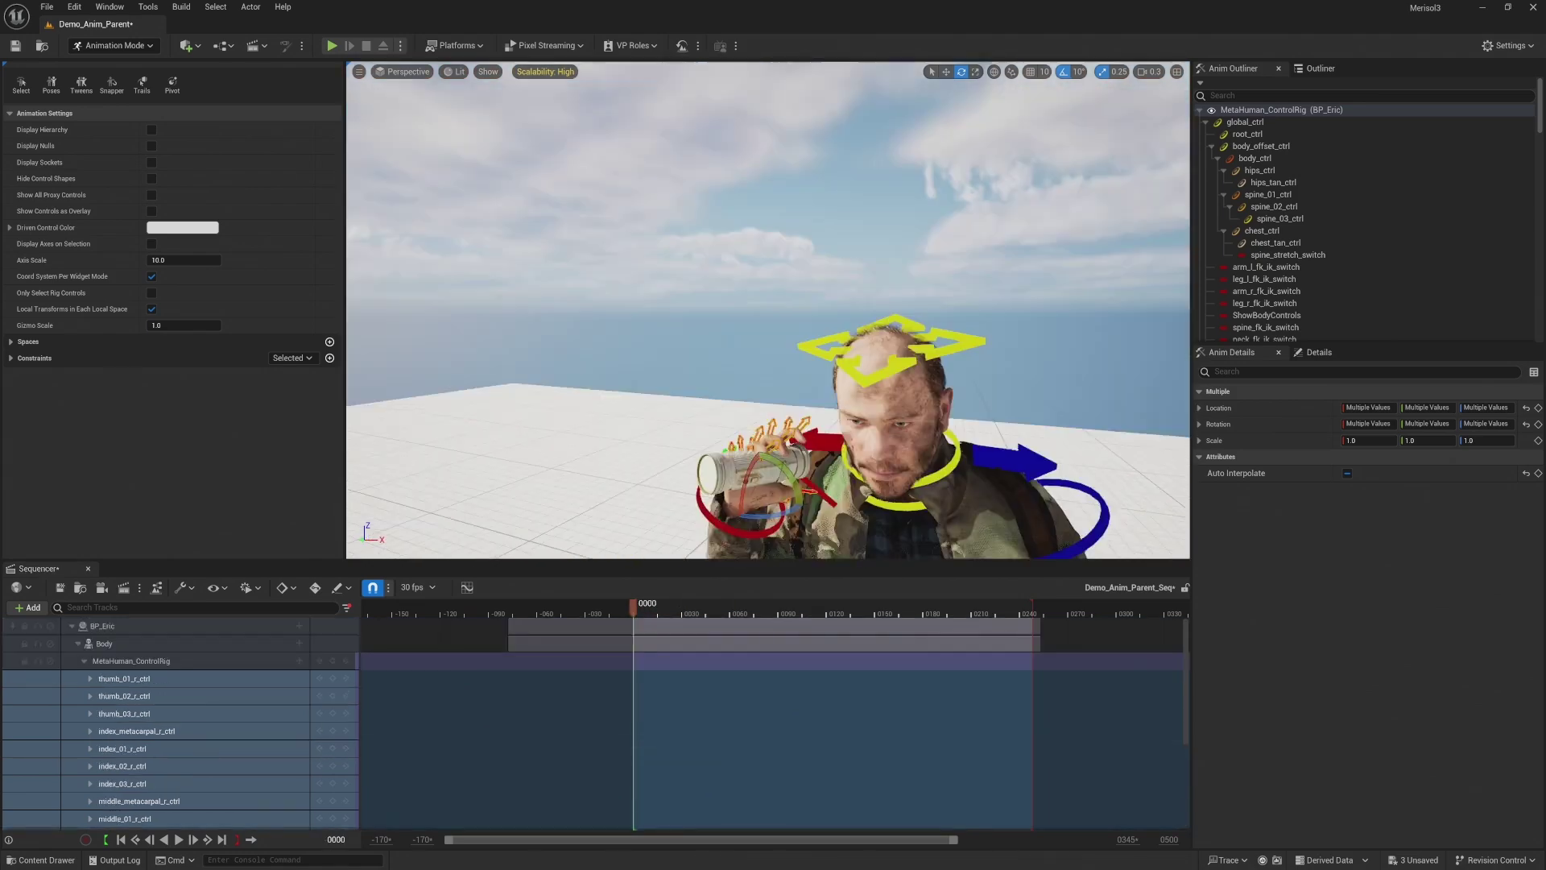
pyautogui.click(742, 276)
pyautogui.click(741, 328)
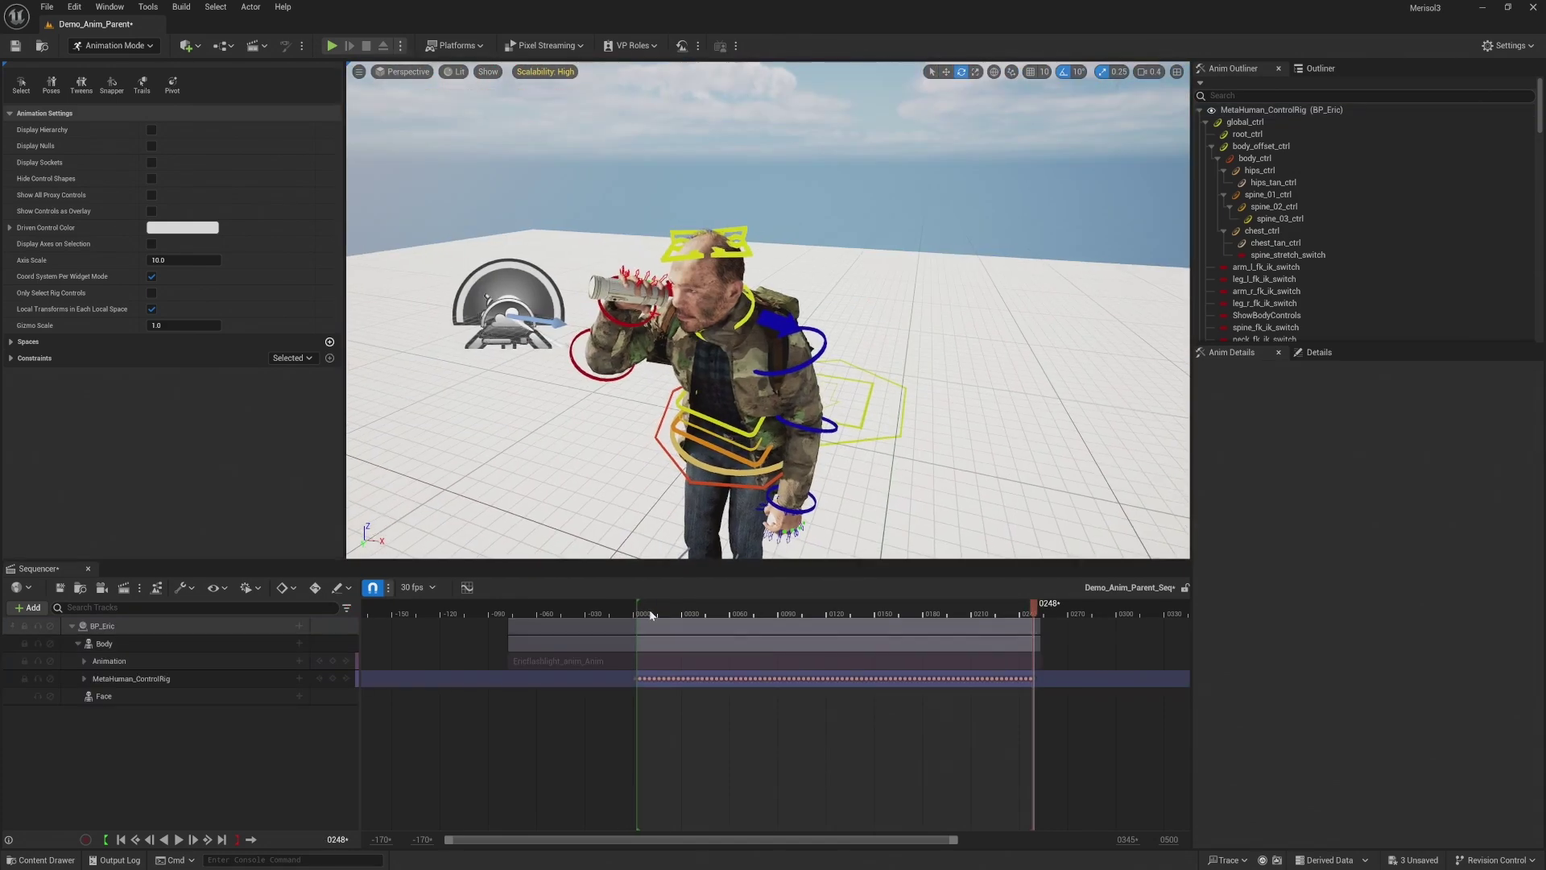
pyautogui.click(650, 614)
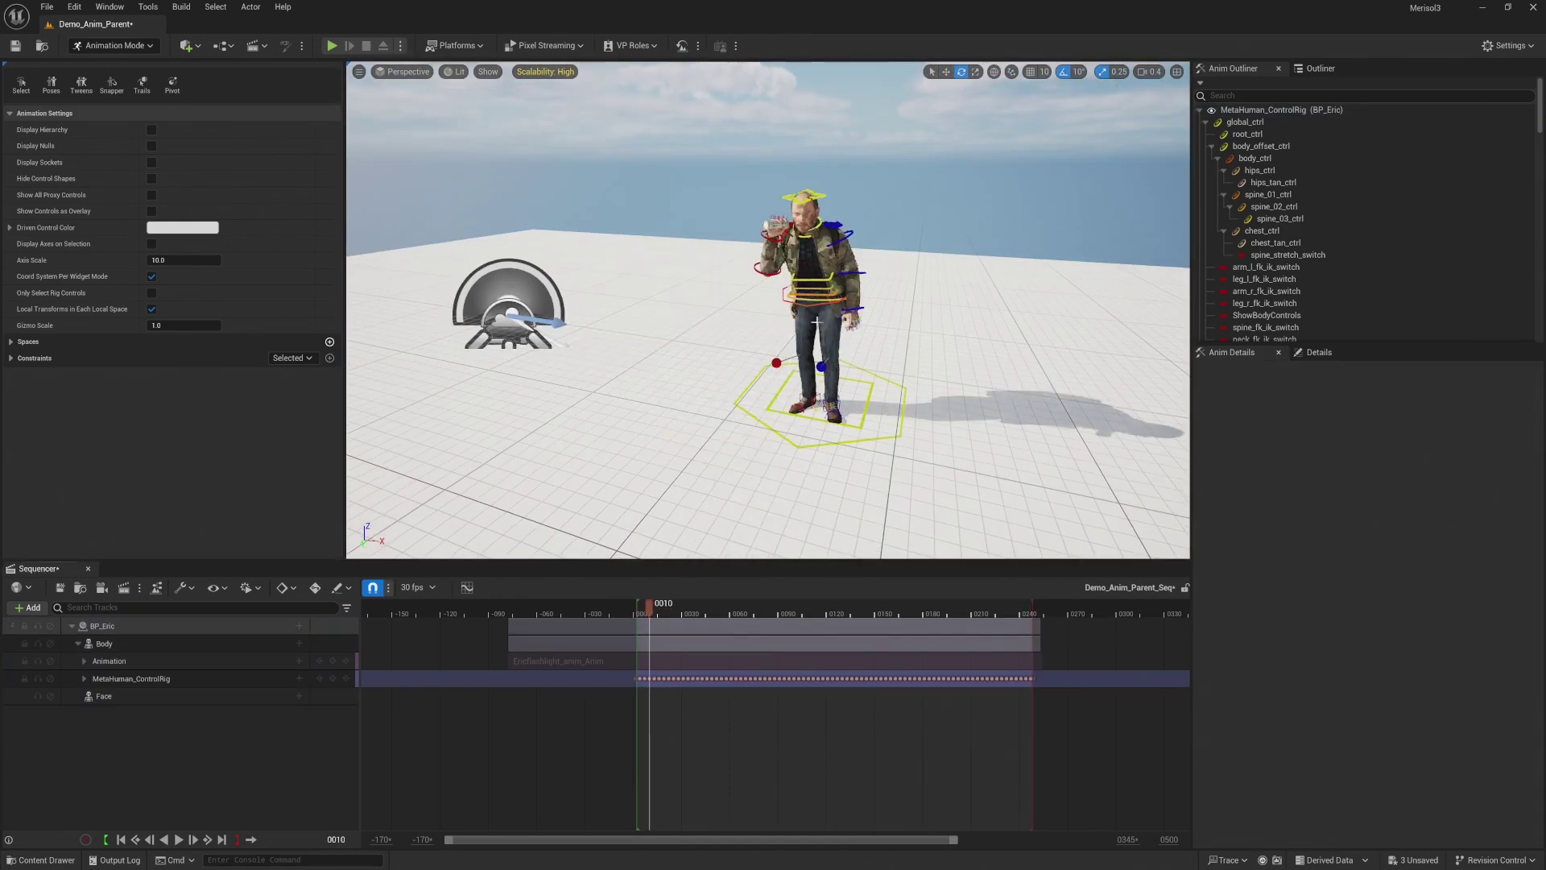
pyautogui.press('space')
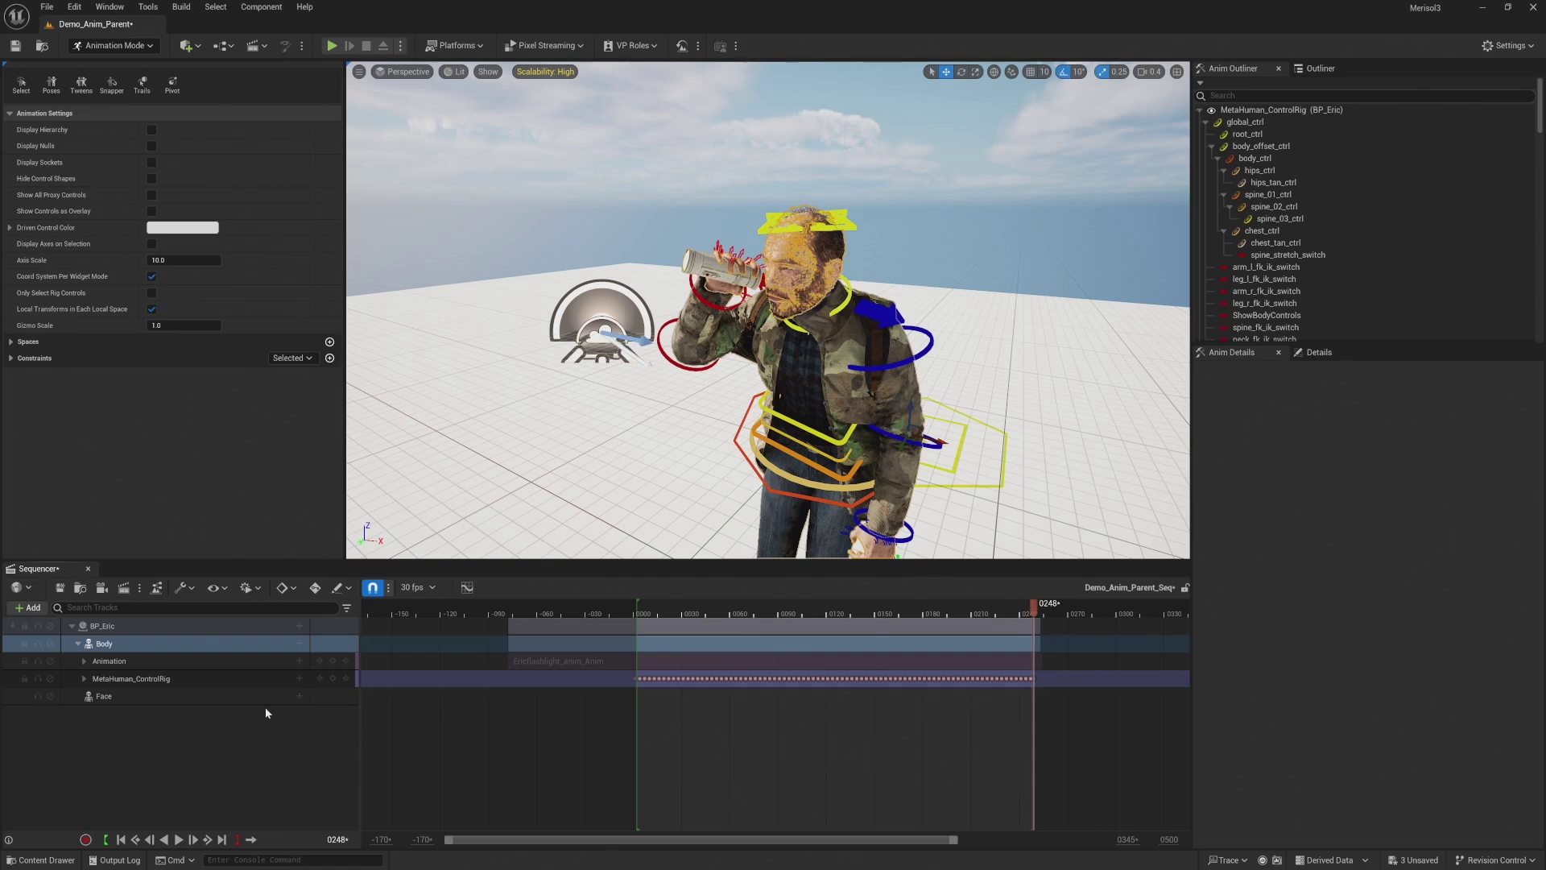
# Bake the Body track to an animation sequence named eric_hand_flashlight in the MoCap folder, keeping the default export options
pyautogui.rightClick(196, 638)
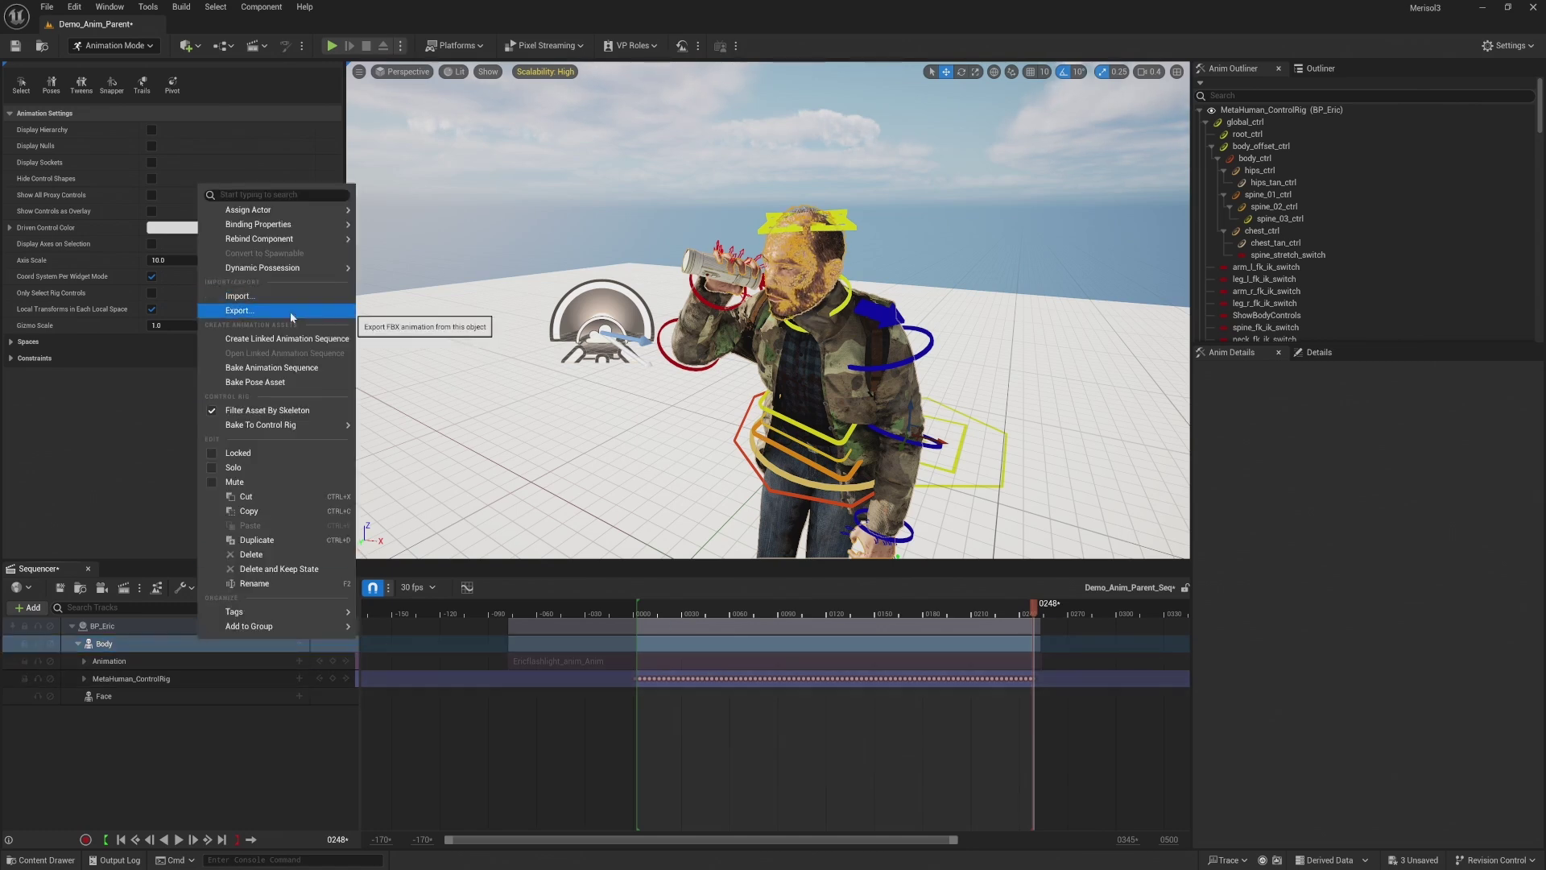
pyautogui.click(294, 368)
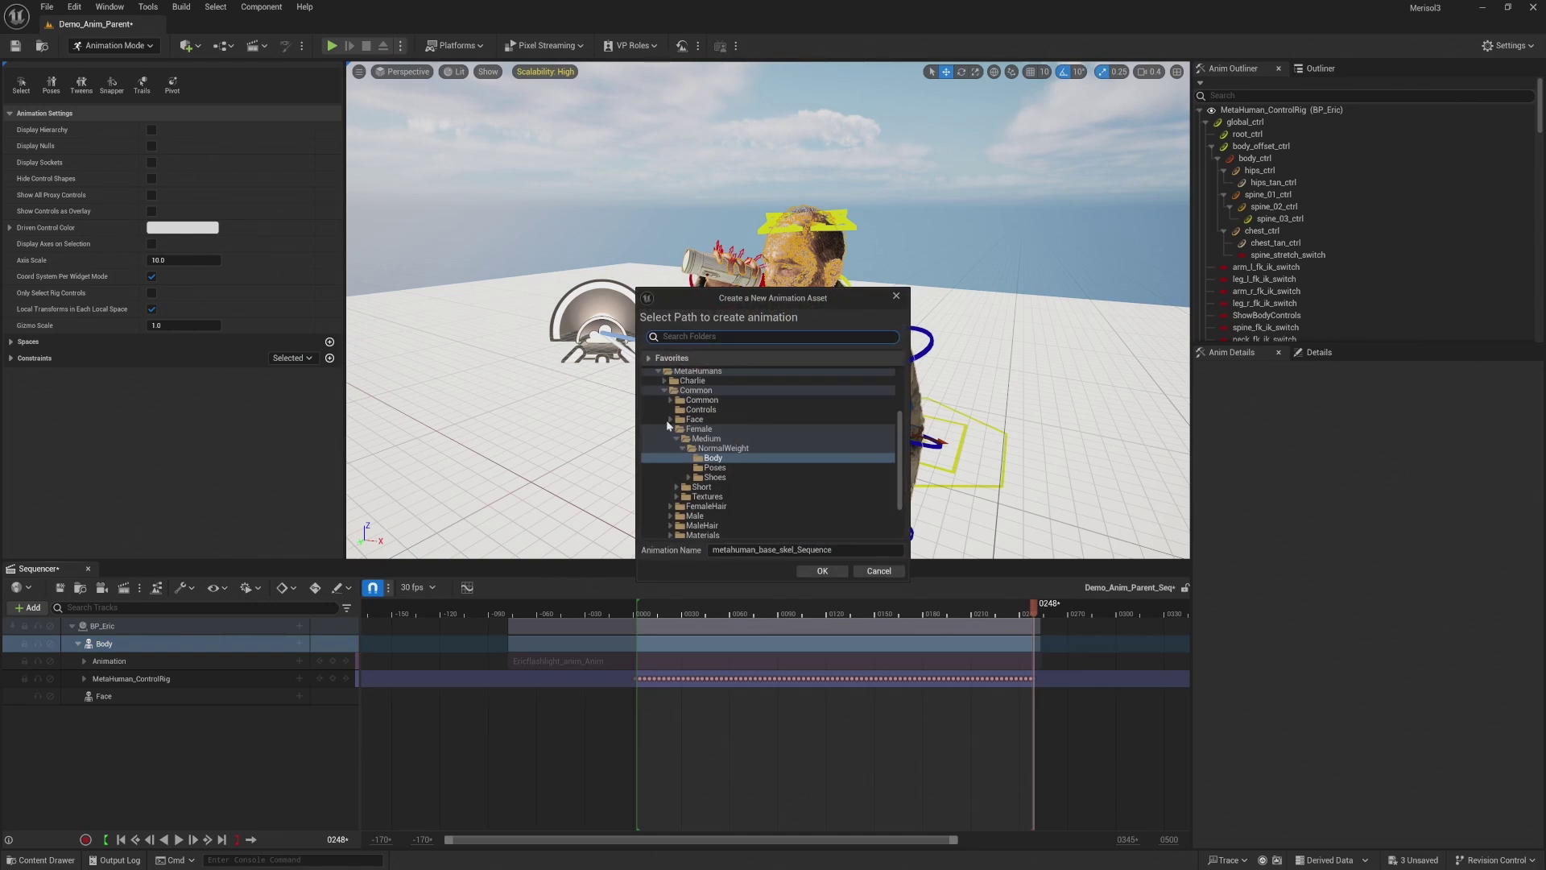
pyautogui.scroll(3, 707, 393)
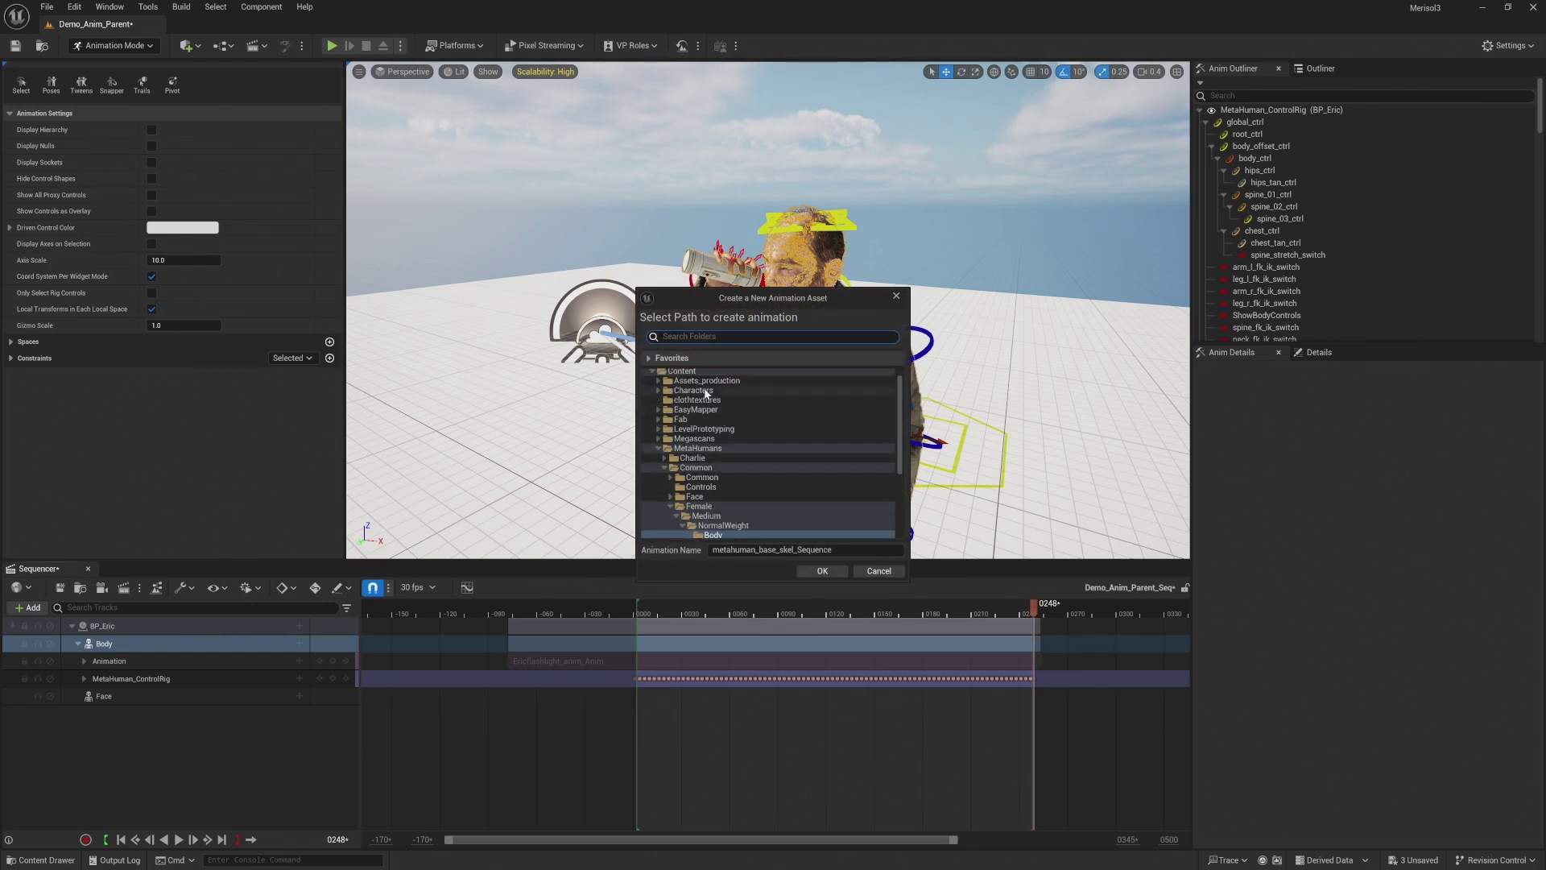
pyautogui.scroll(1, 707, 405)
pyautogui.scroll(-5, 709, 411)
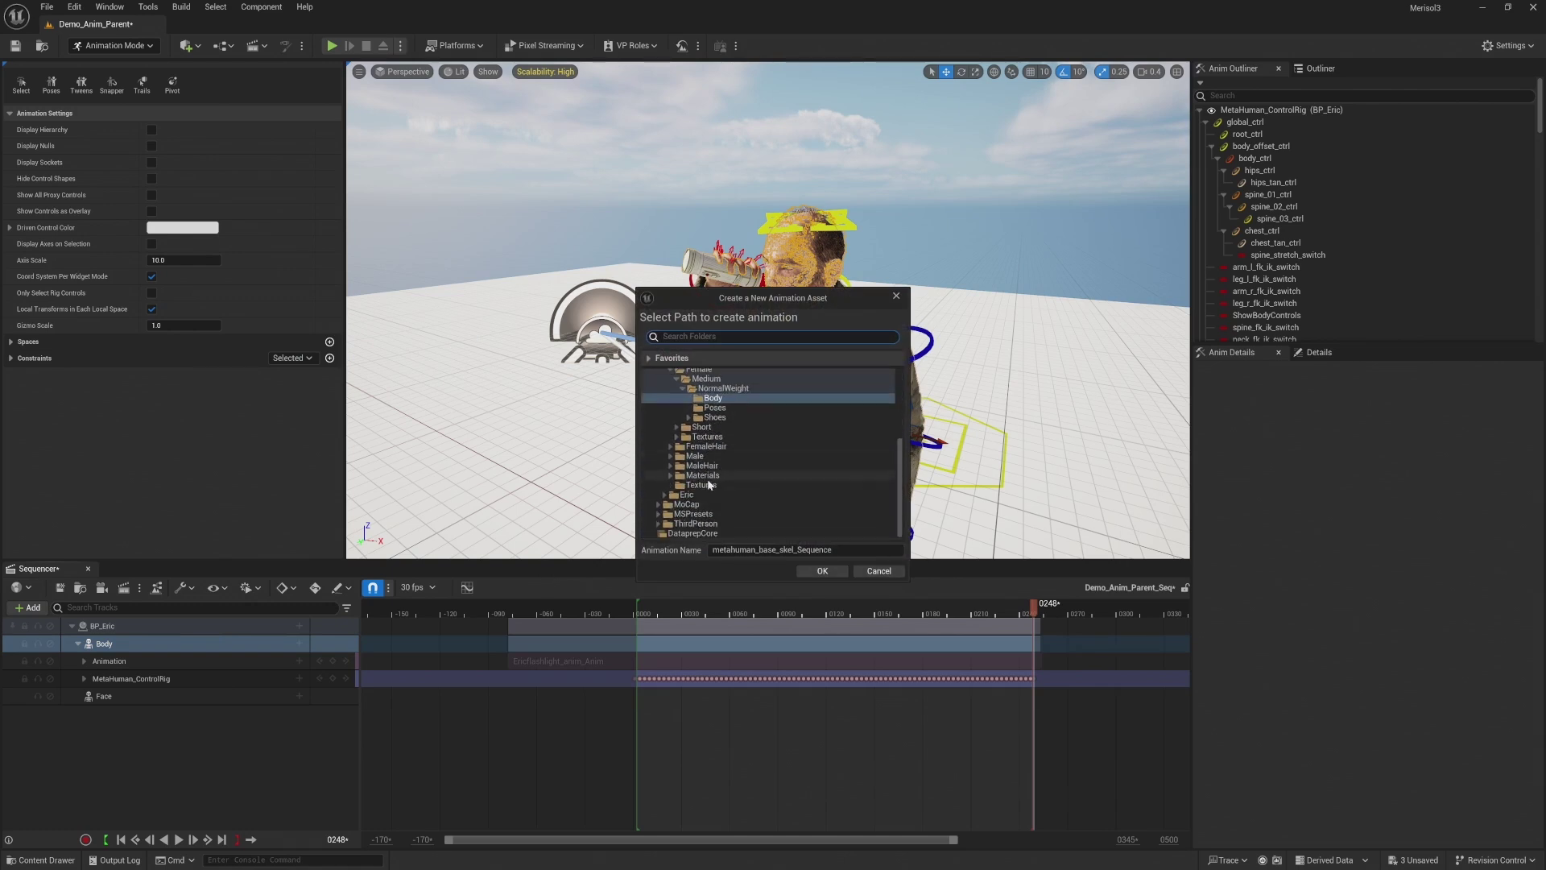
pyautogui.click(701, 504)
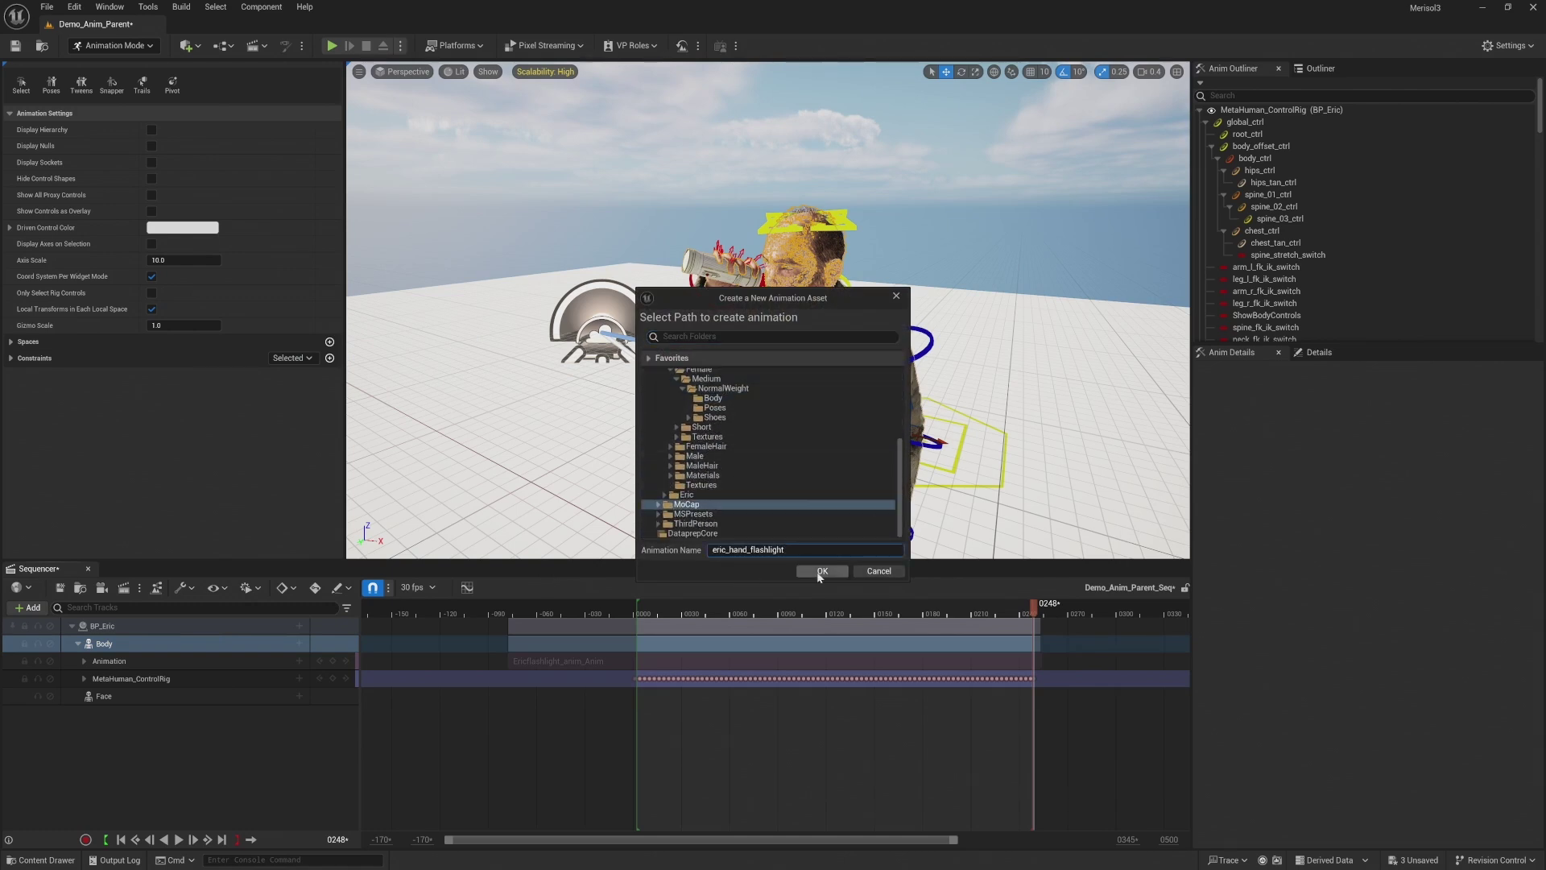
pyautogui.click(819, 573)
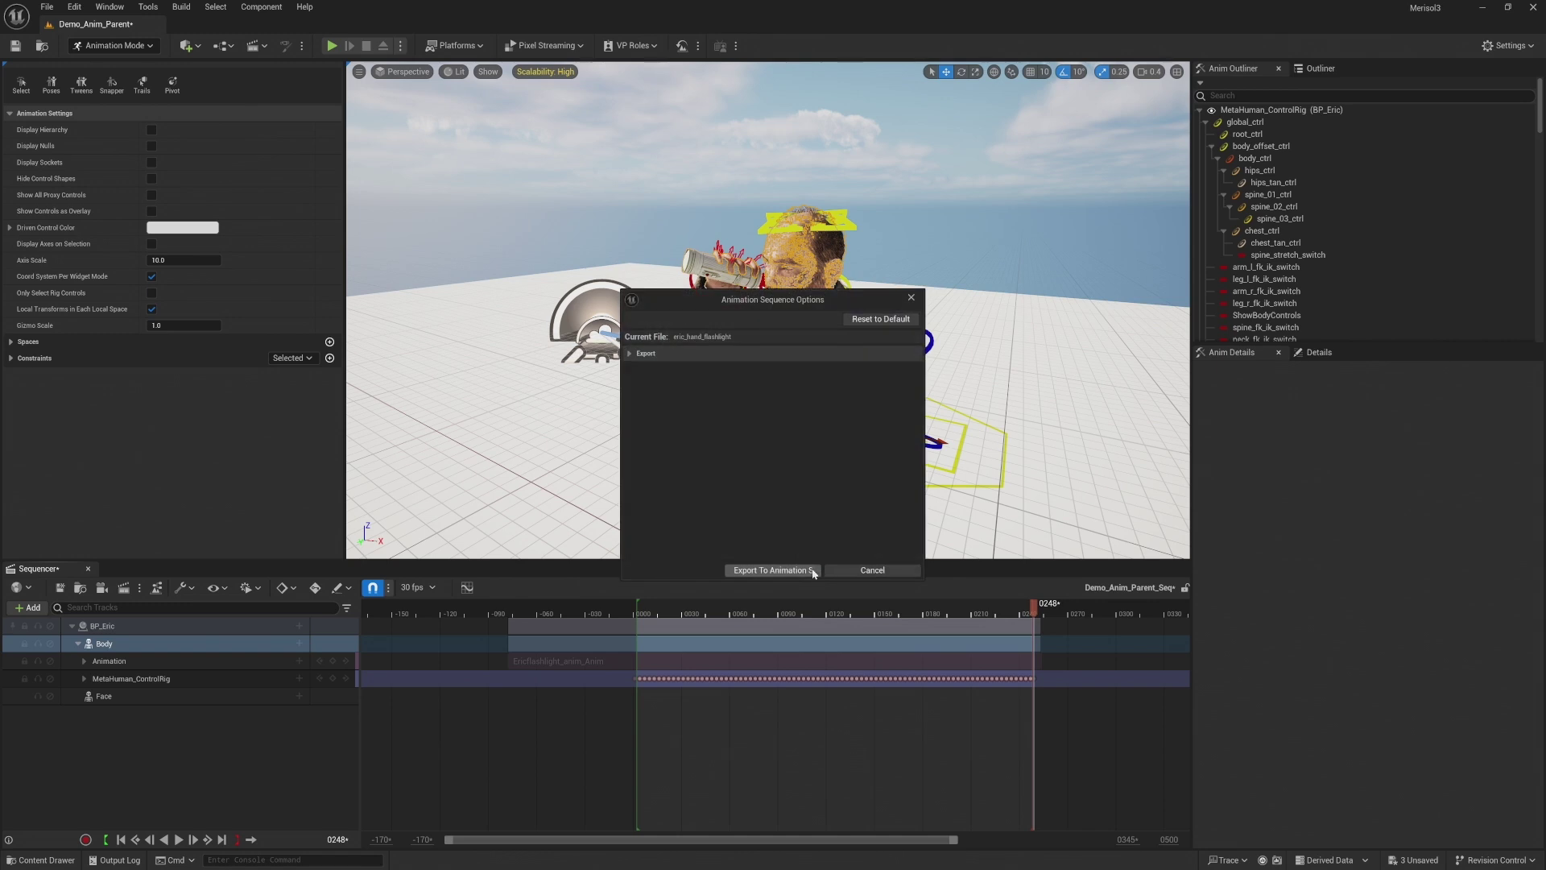
pyautogui.click(815, 571)
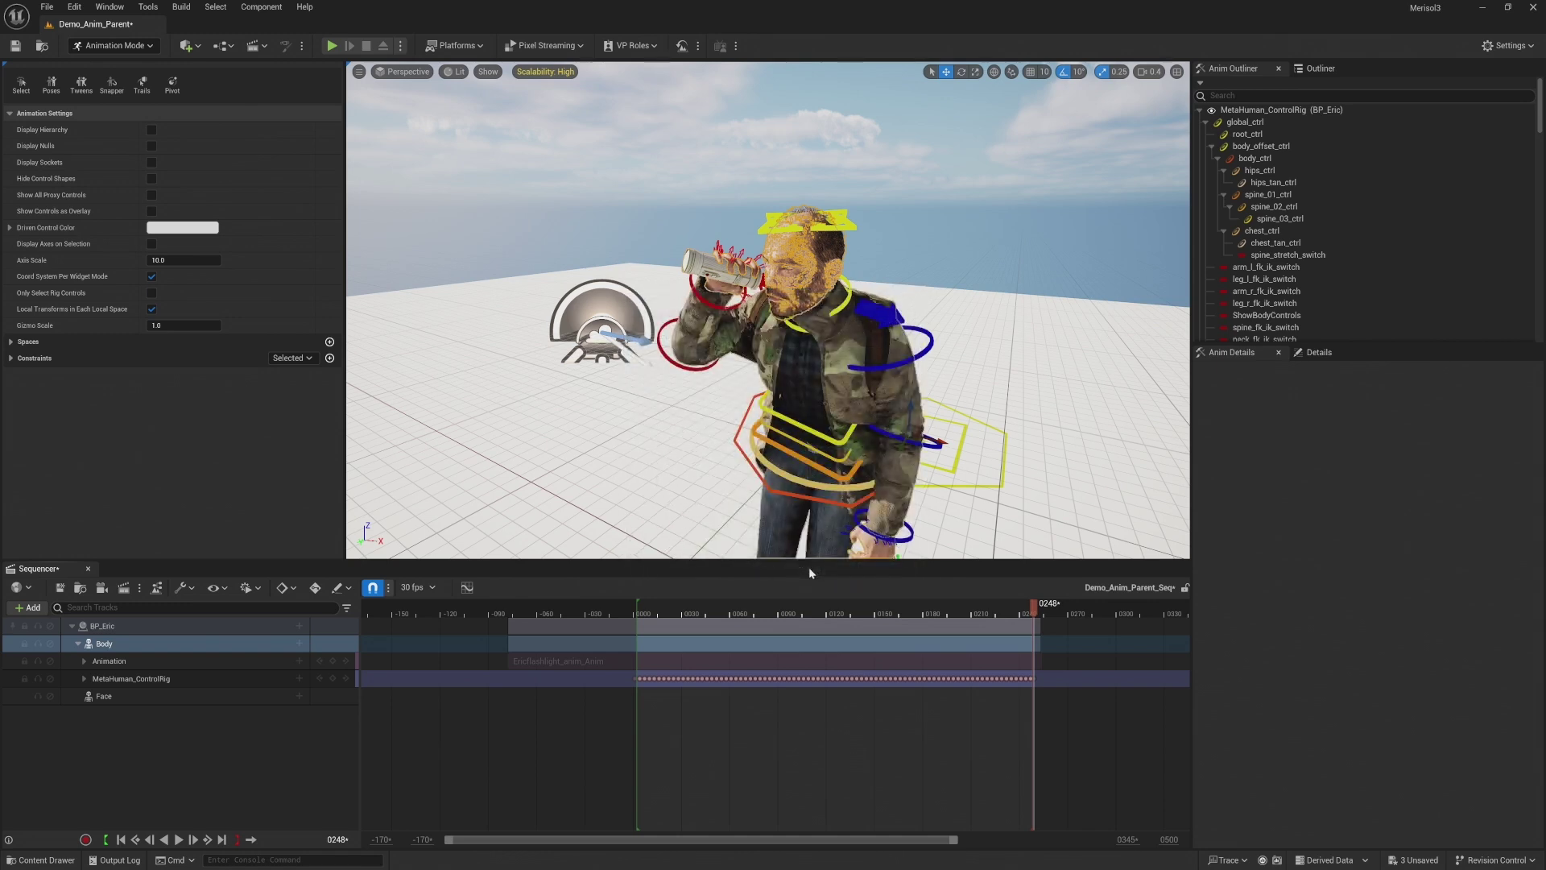
# Delete the MetaHuman_ControlRig and old Animation tracks from the Body track
pyautogui.click(164, 680)
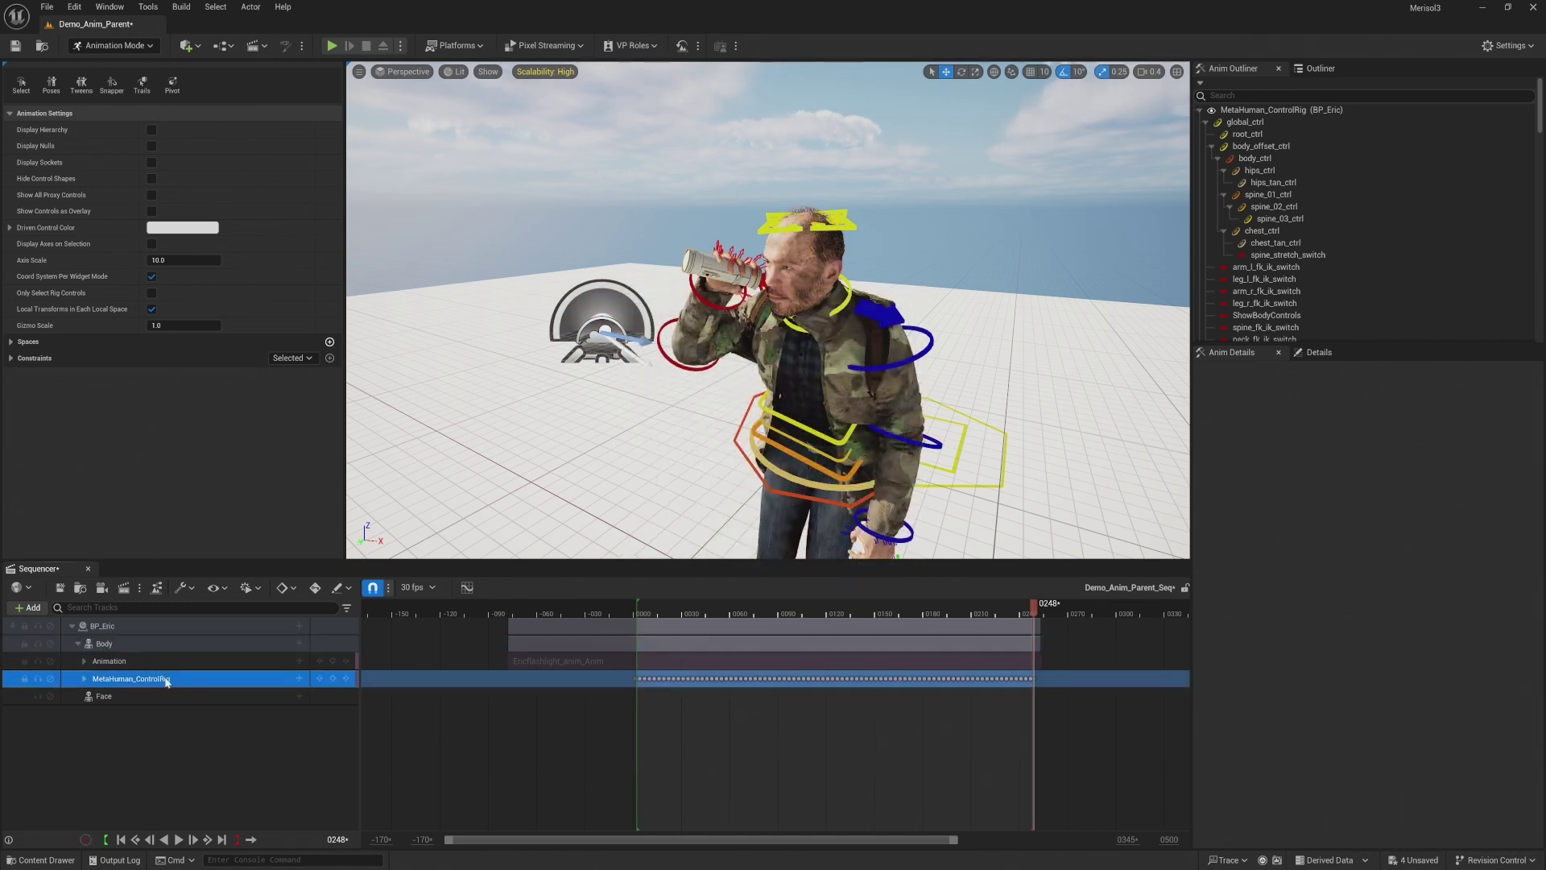
pyautogui.doubleClick(208, 682)
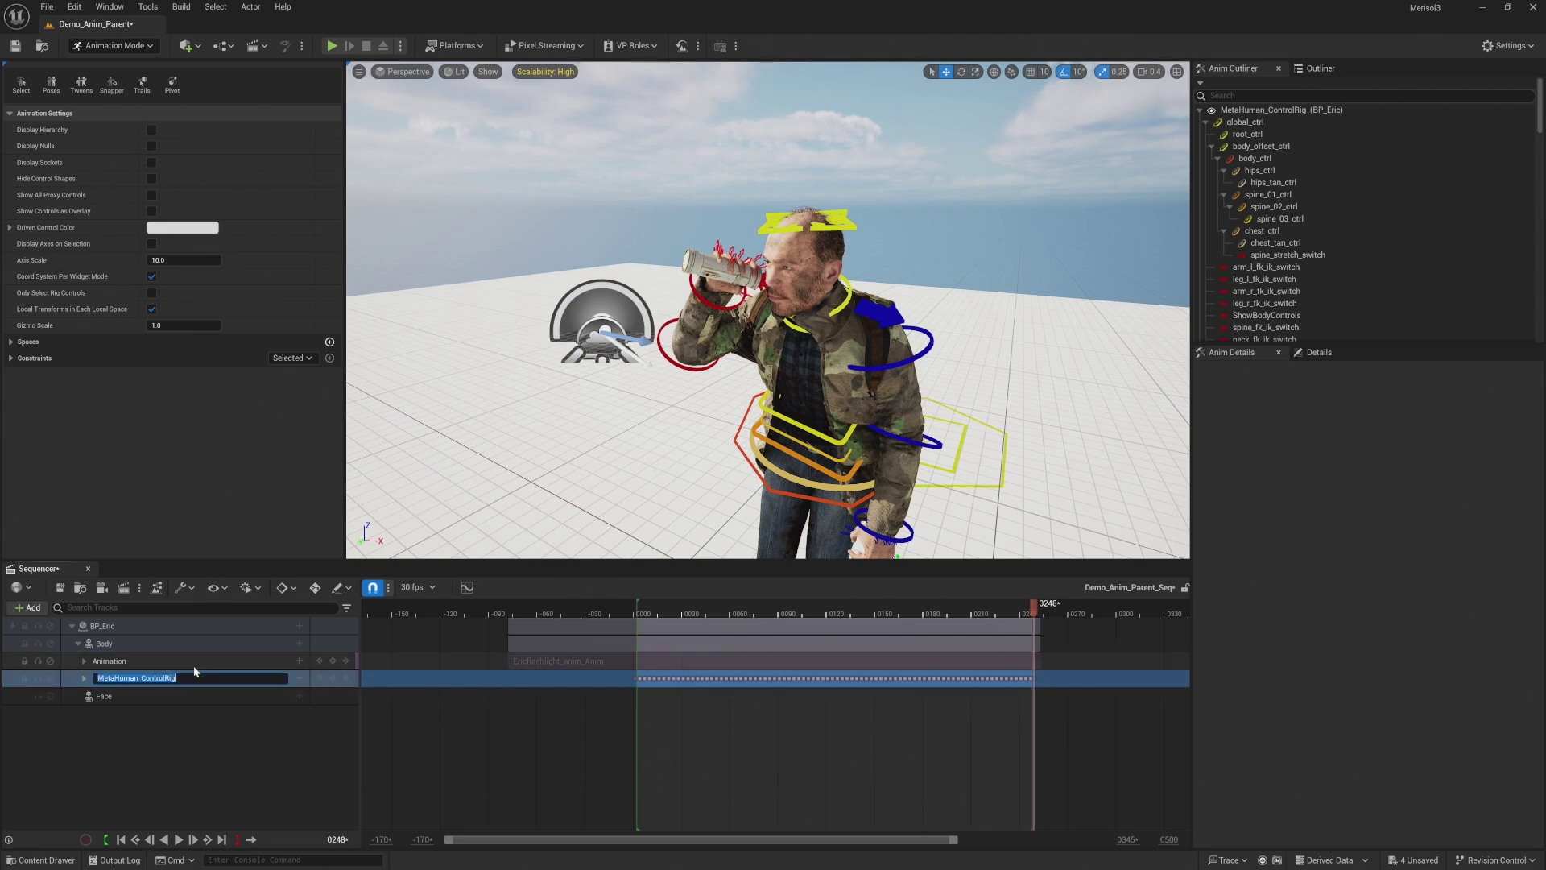
pyautogui.click(201, 694)
pyautogui.click(175, 680)
pyautogui.press('Delete')
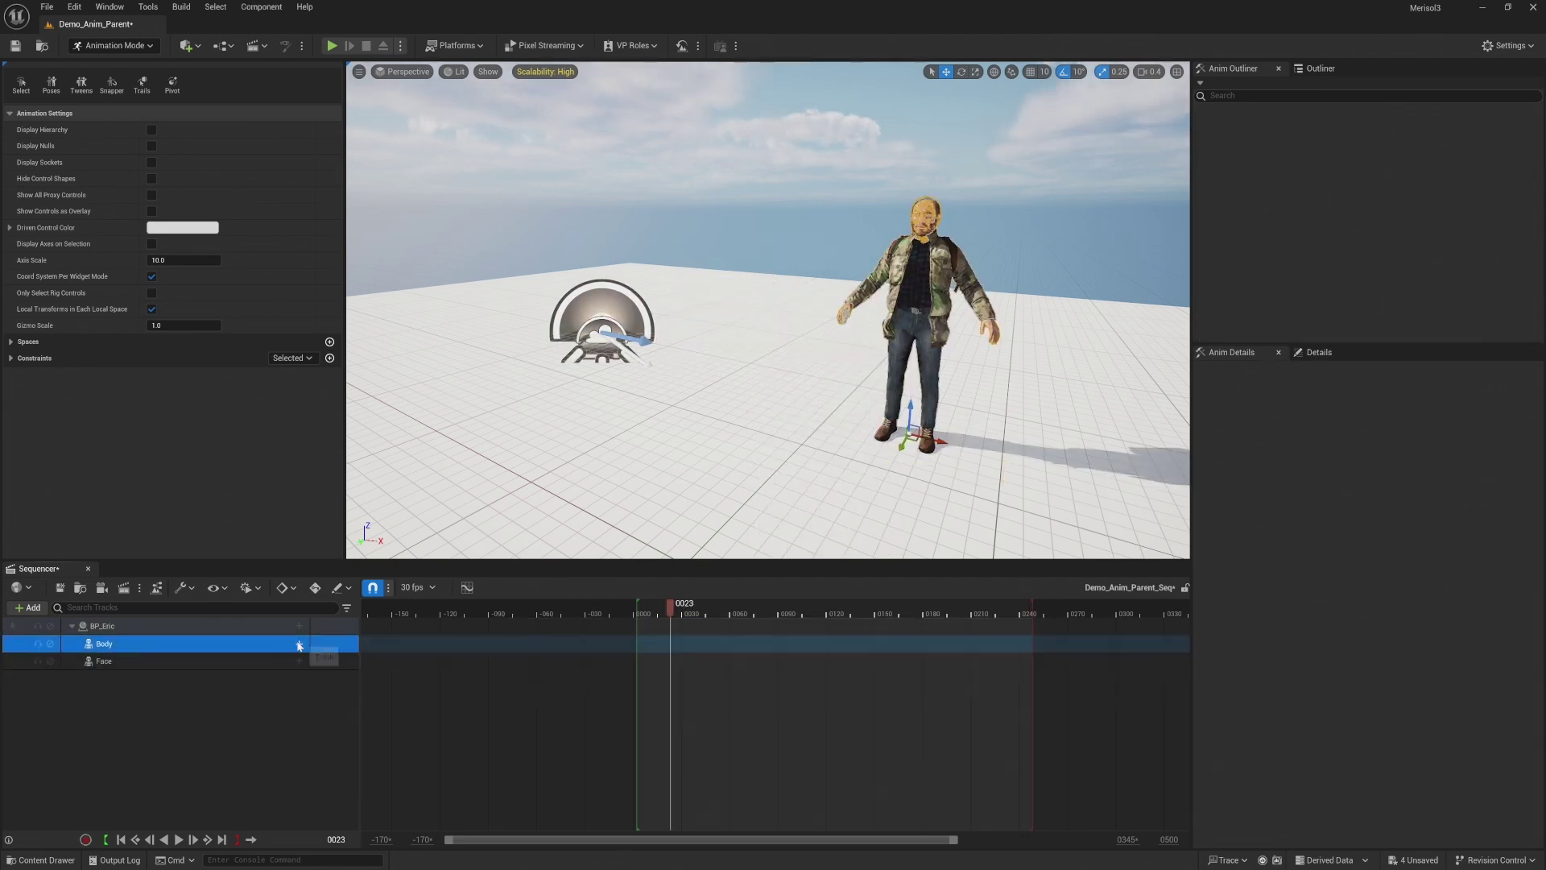
# Add the eric_hand_flashlight animation to the Body track and slide its clip earlier so it begins before frame 0
pyautogui.click(299, 645)
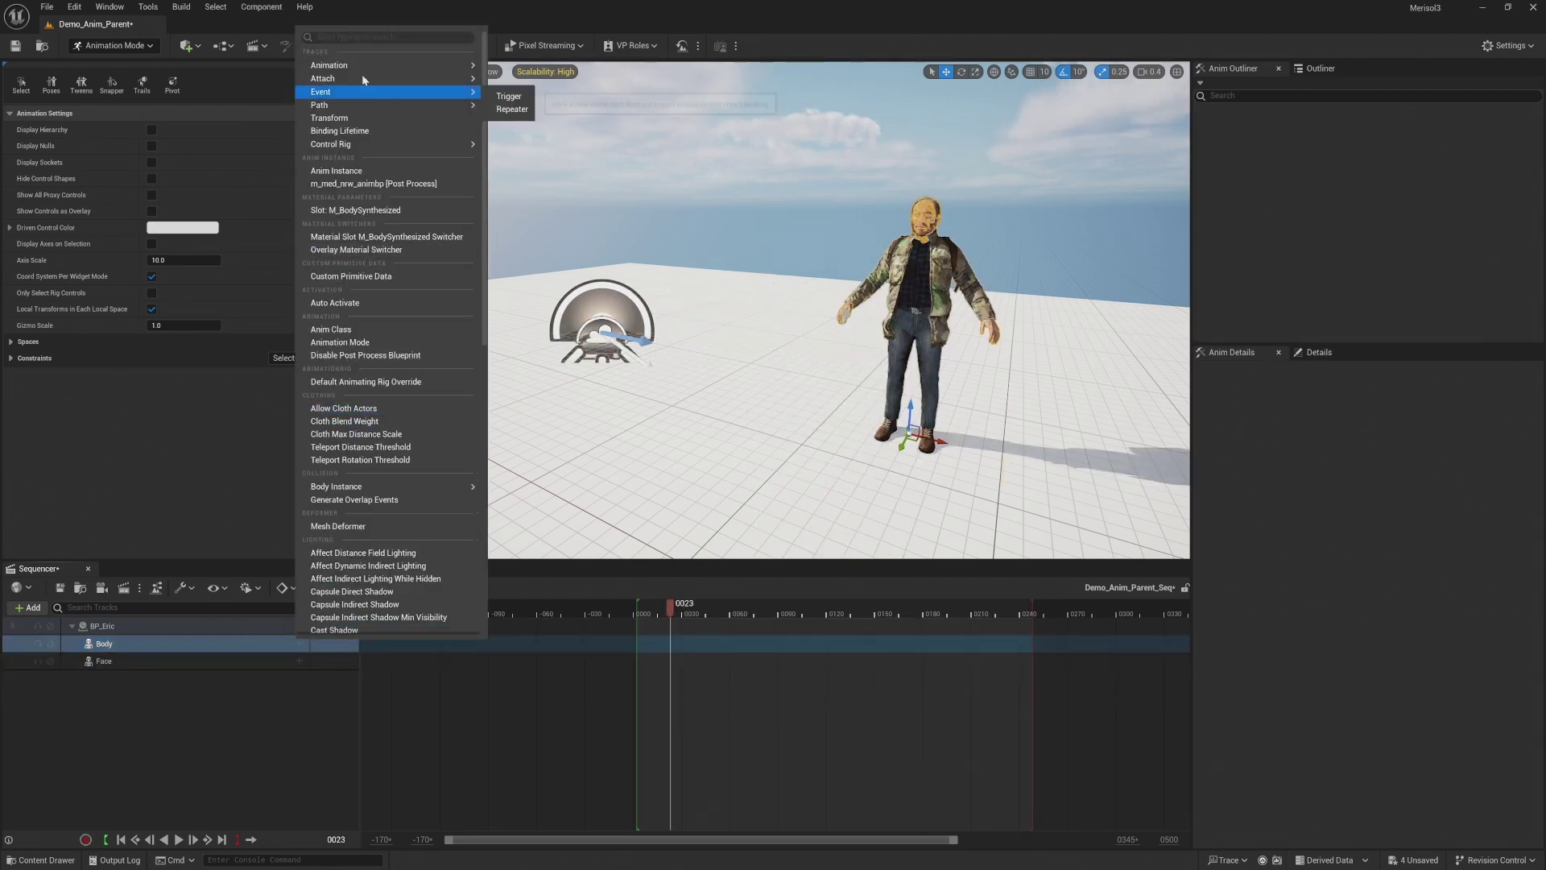
pyautogui.moveTo(366, 71)
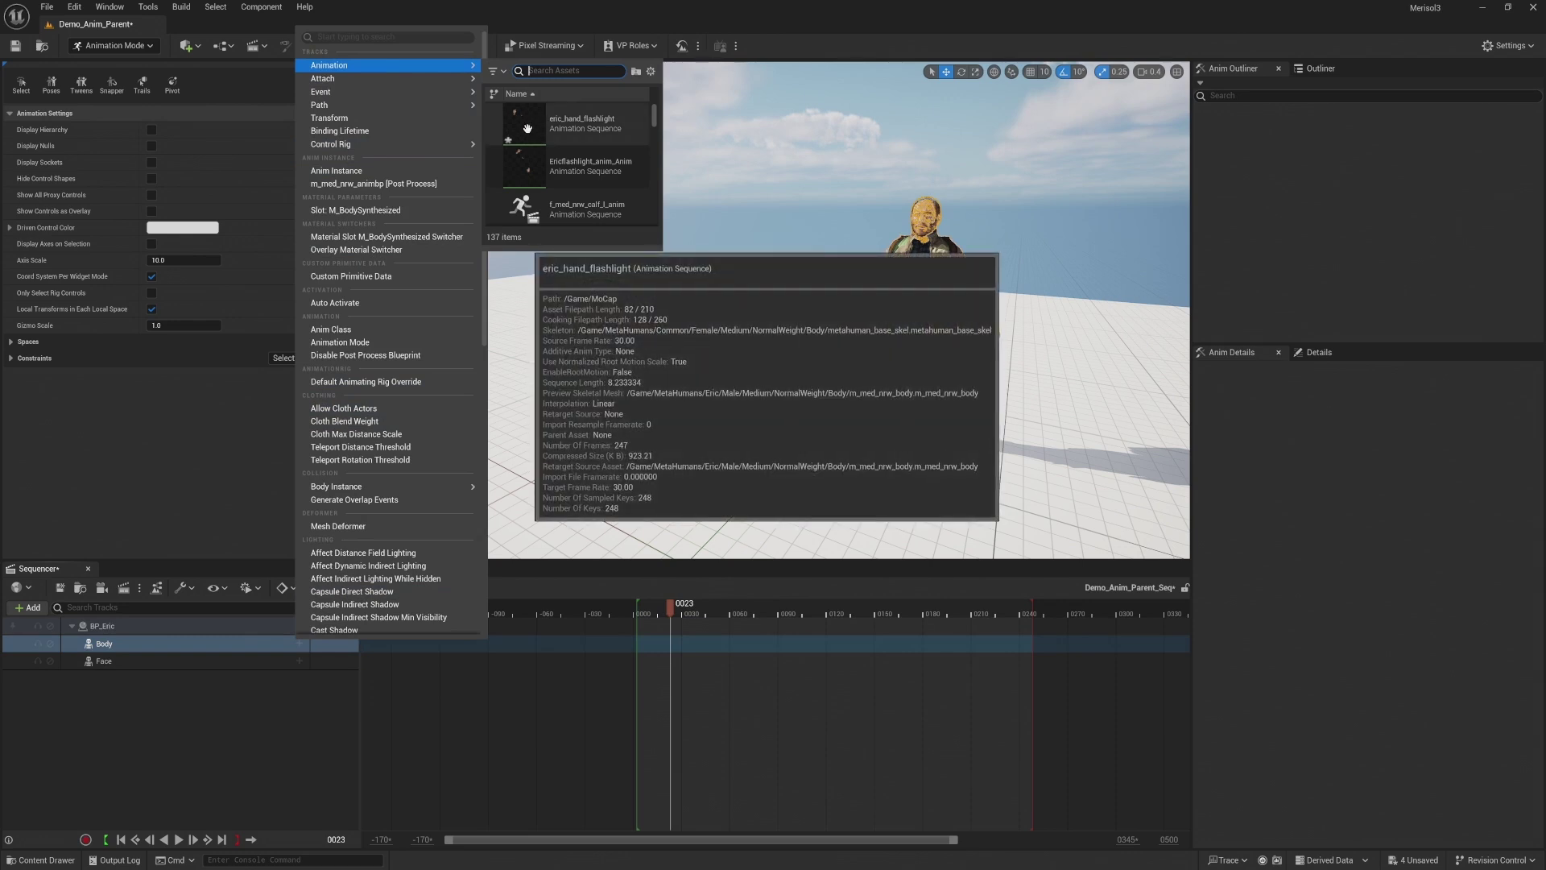
pyautogui.click(563, 119)
pyautogui.moveTo(732, 625); pyautogui.dragTo(672, 628)
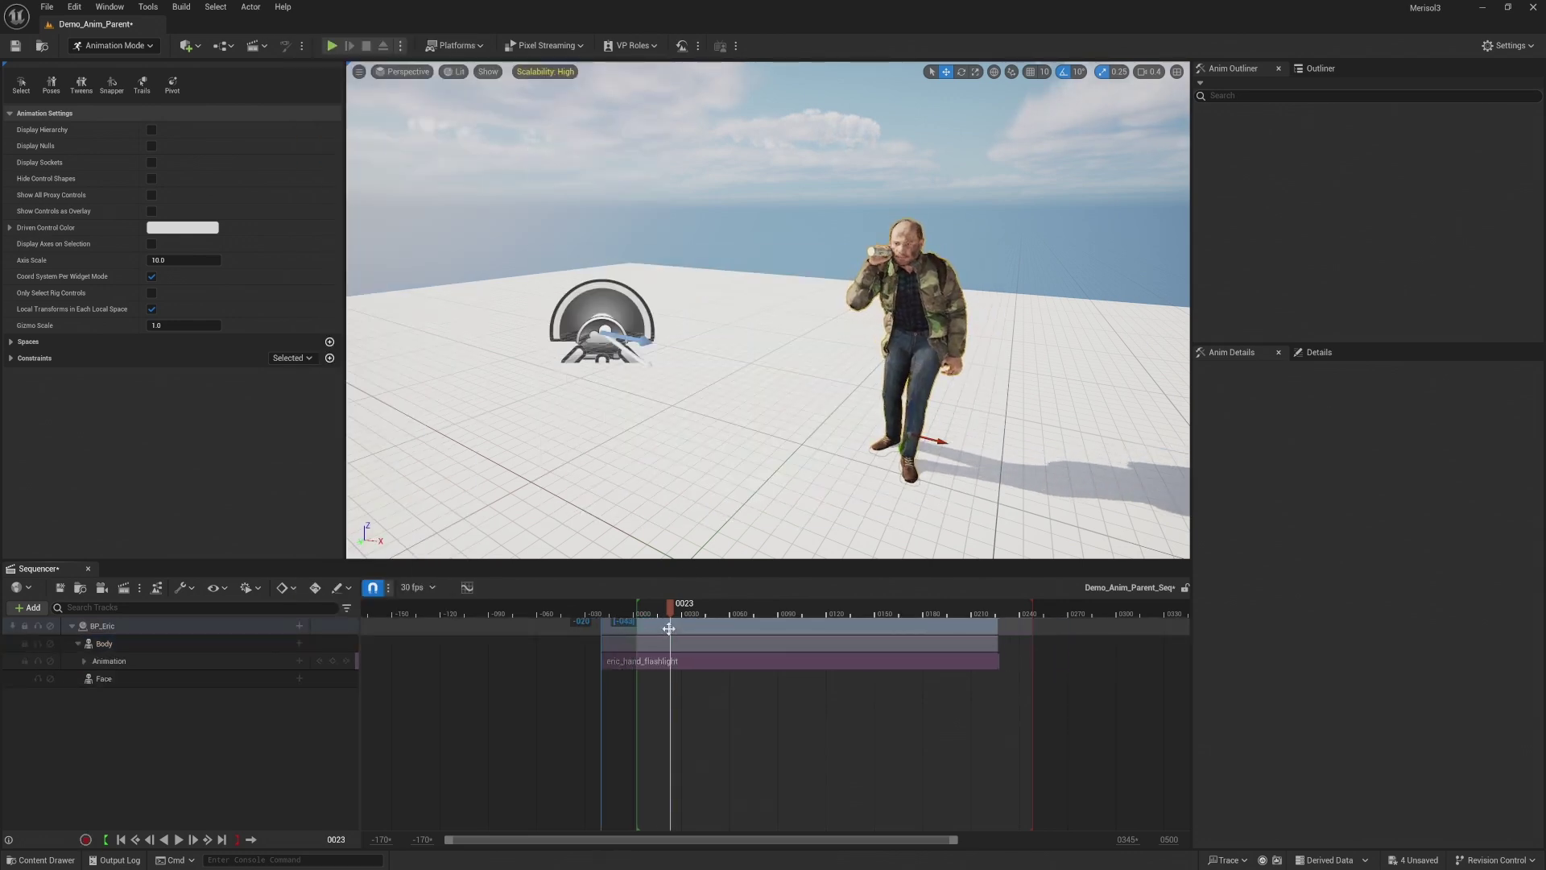
# Play the baked animation from frame 13 and examine the hand holding the flashlight up close
pyautogui.click(655, 614)
pyautogui.moveTo(766, 362); pyautogui.dragTo(850, 426, button='right')
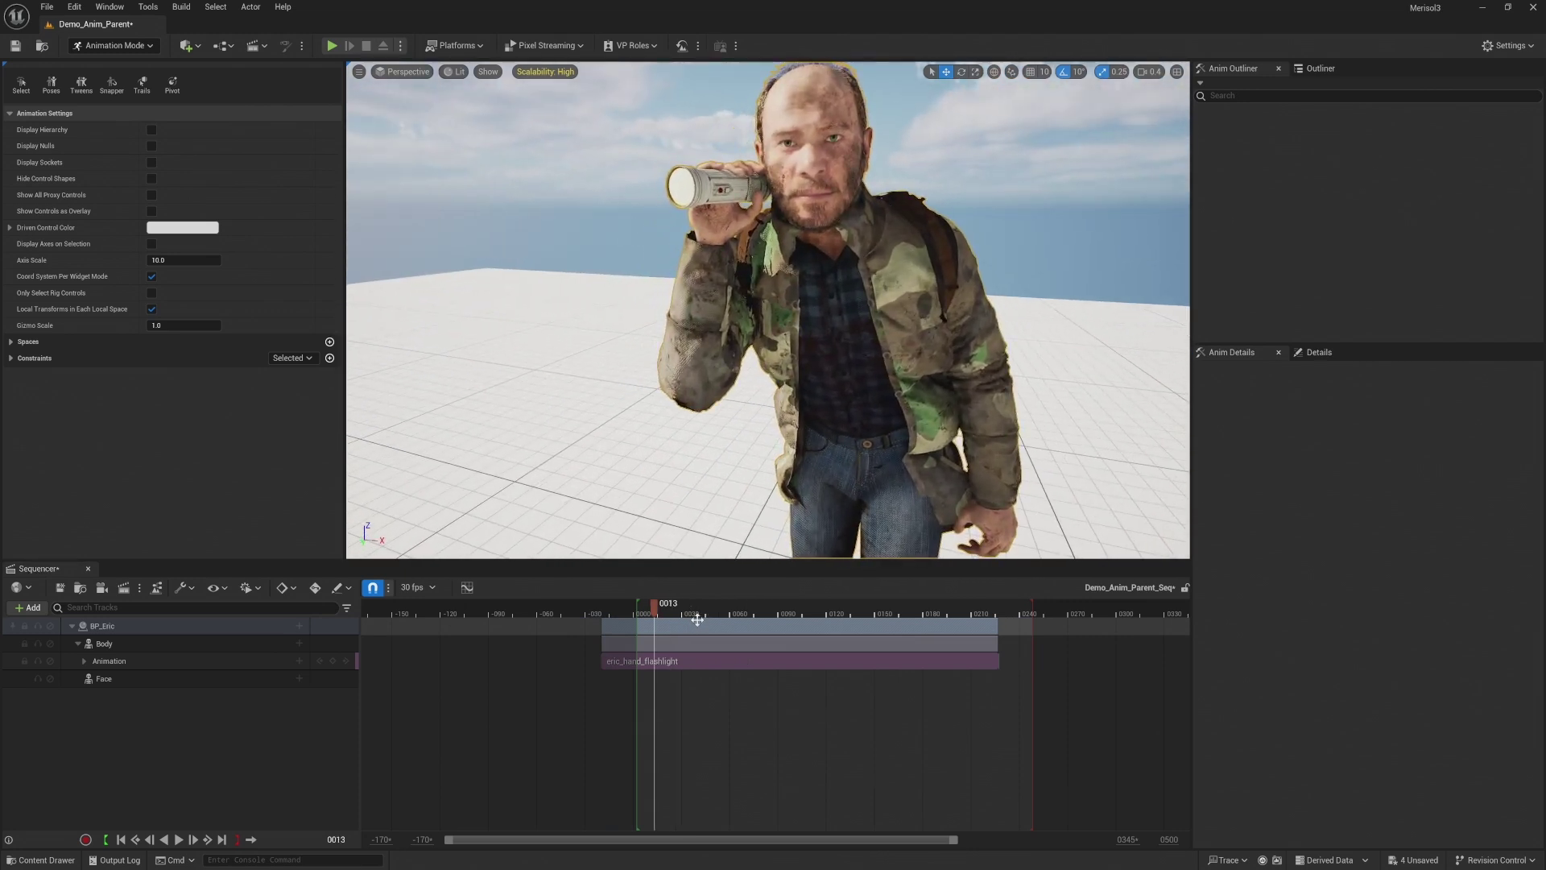
pyautogui.press('space')
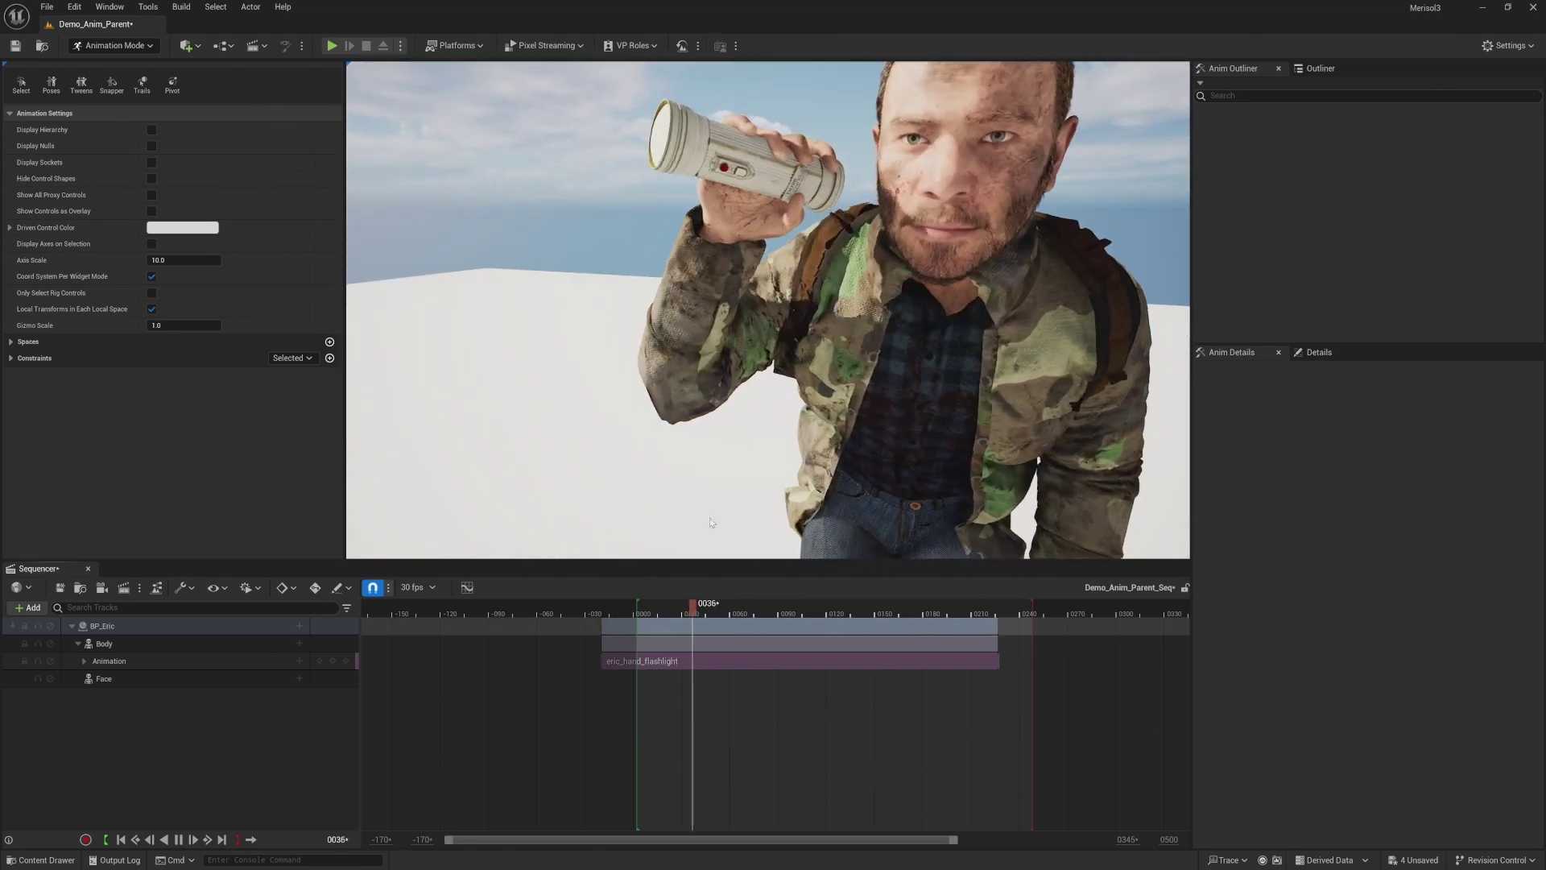
pyautogui.scroll(5, 736, 402)
pyautogui.scroll(5, 720, 376)
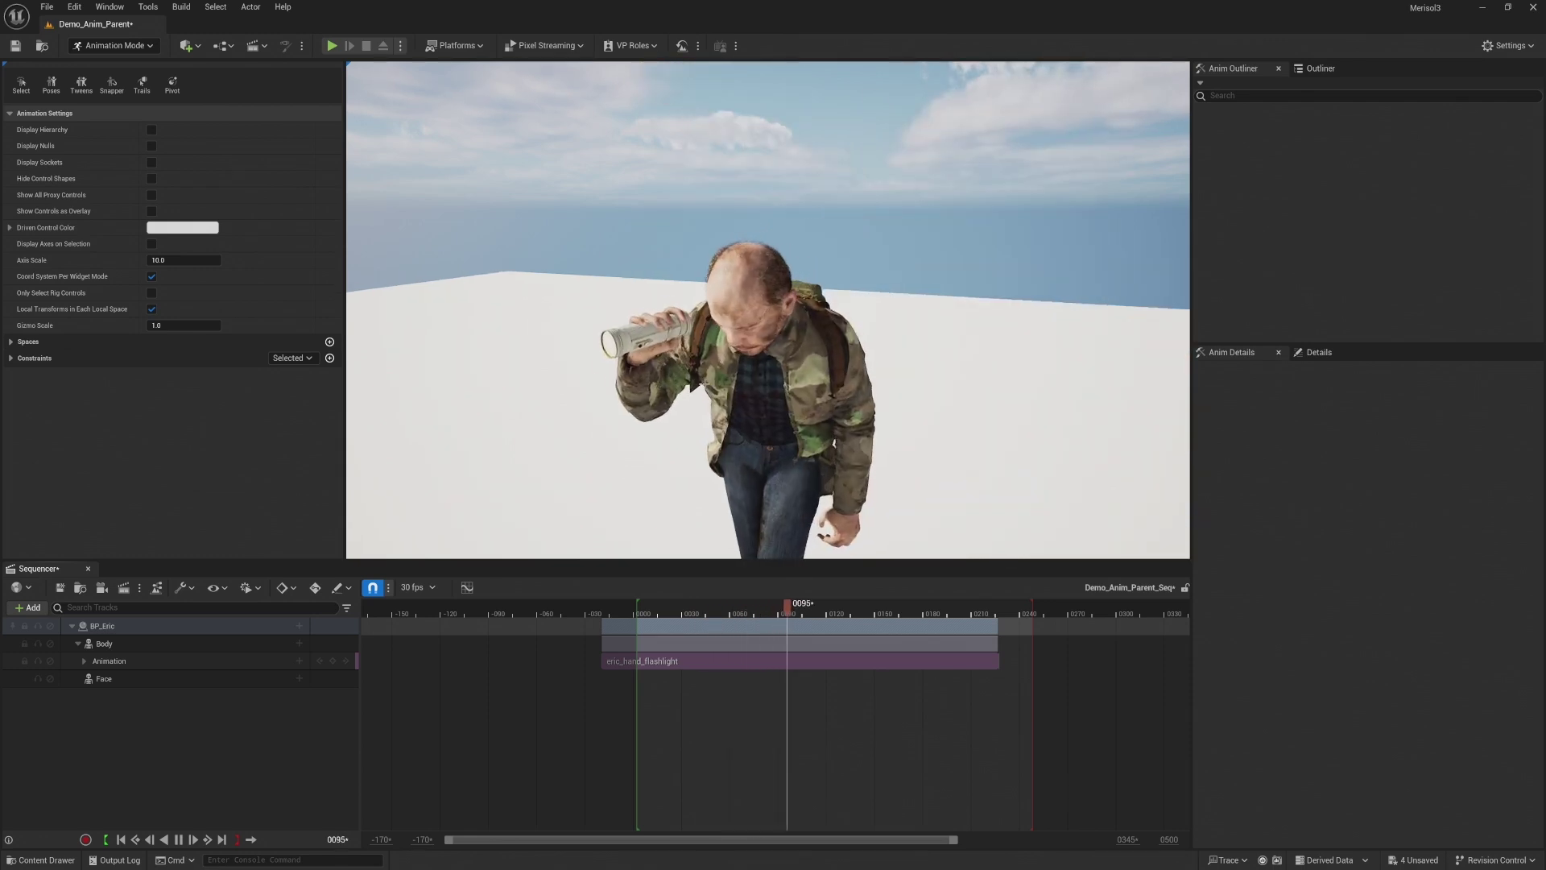
pyautogui.moveTo(720, 377)
pyautogui.mouseDown(button='right')
pyautogui.moveTo(672, 447)
pyautogui.moveTo(703, 389)
pyautogui.mouseUp(button='right')
pyautogui.press('s')
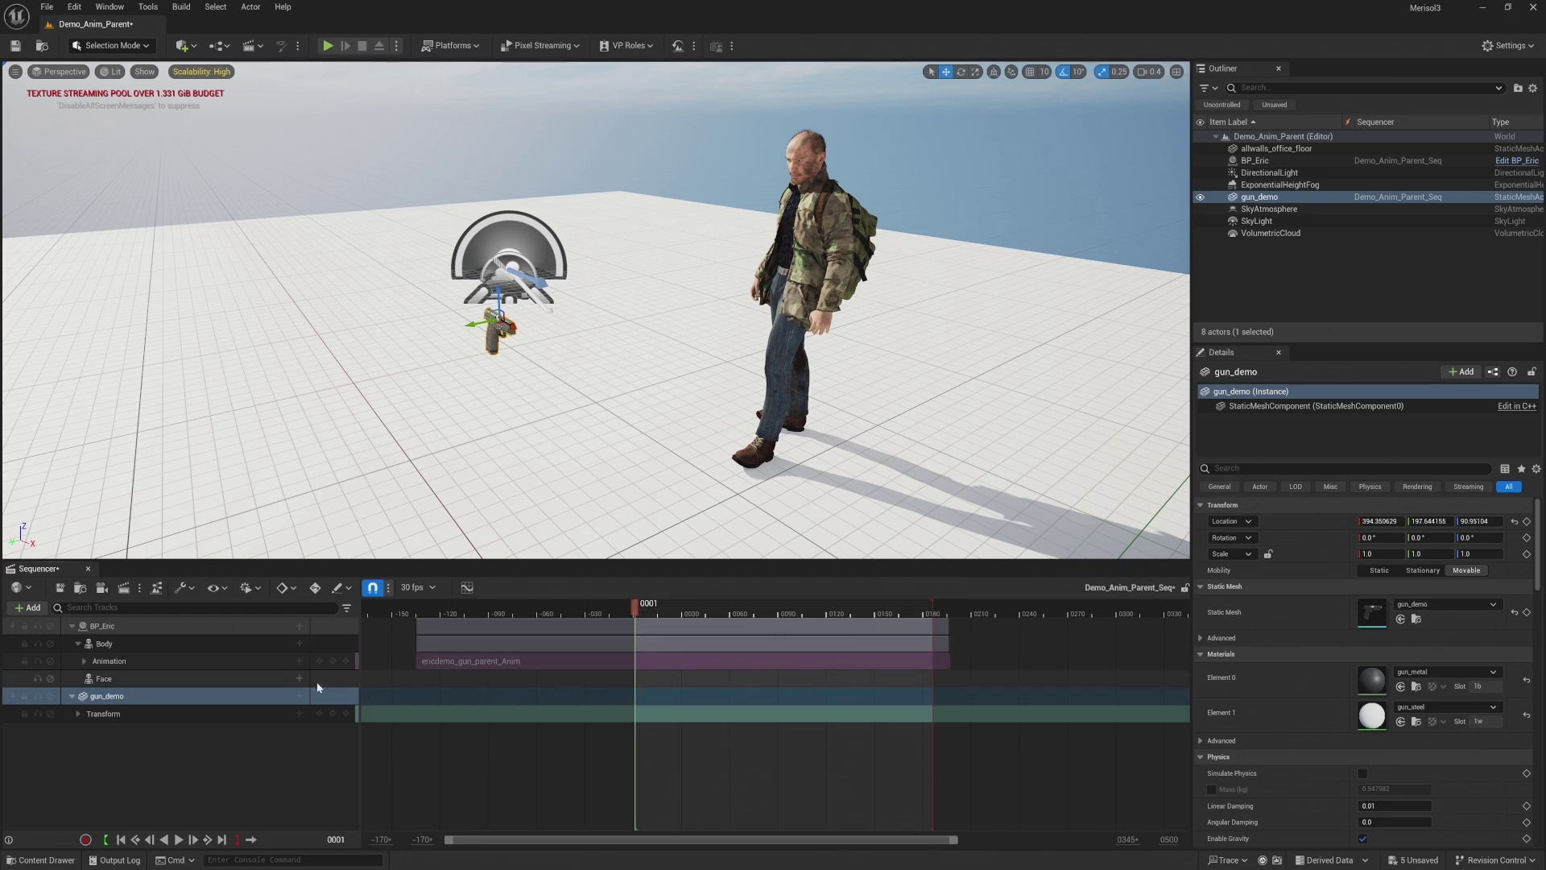
# Attach gun_demo to the hand_r bone of BP_Eric's Body component
pyautogui.moveTo(628, 391); pyautogui.dragTo(580, 339, button='right')
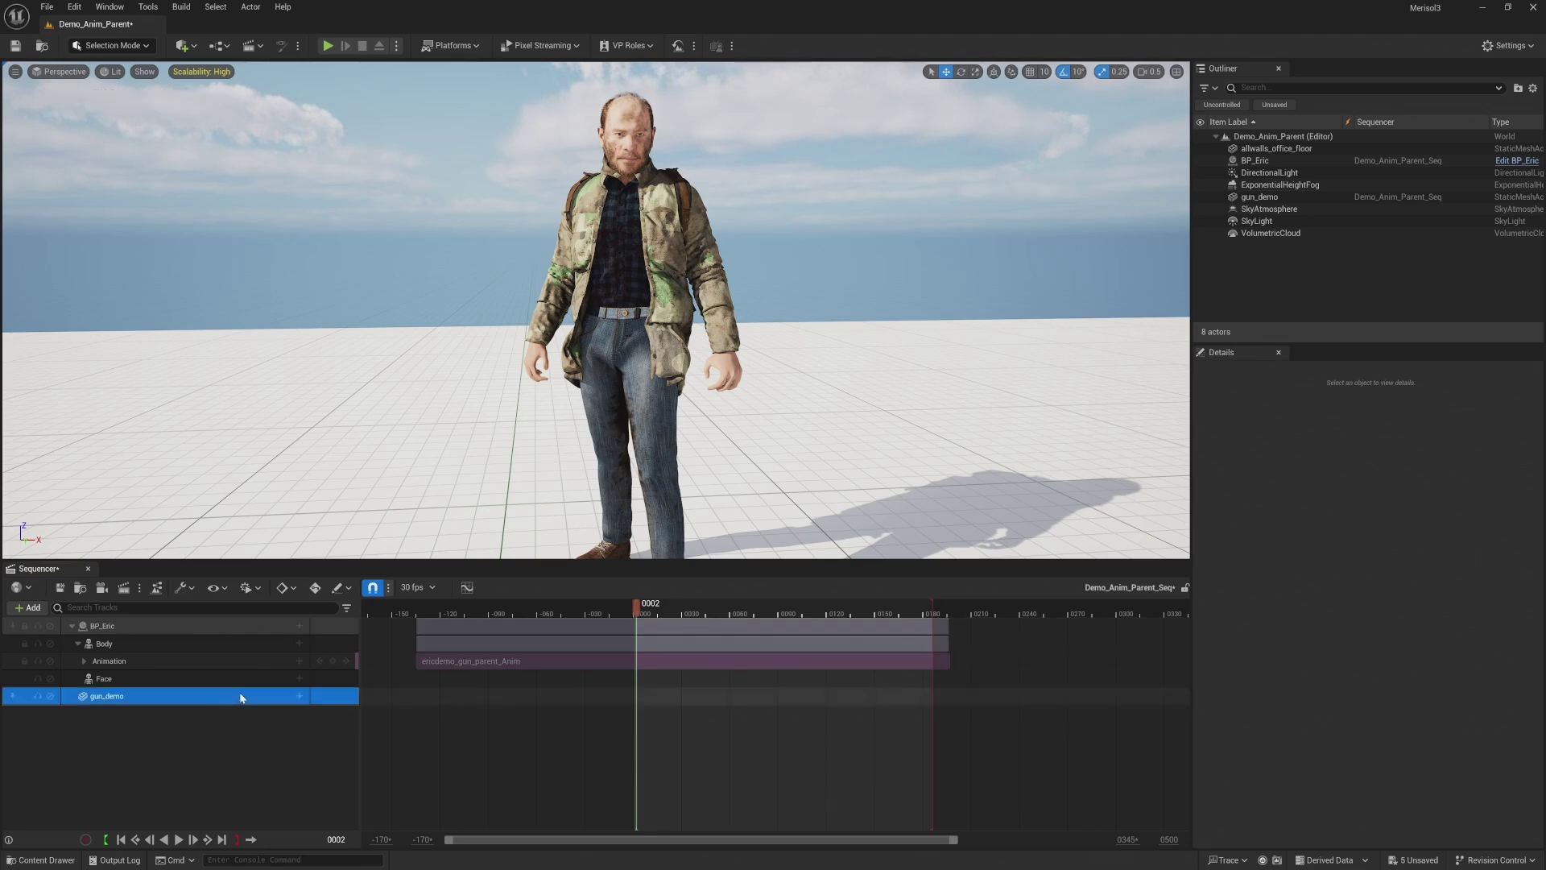
pyautogui.click(295, 697)
pyautogui.click(299, 696)
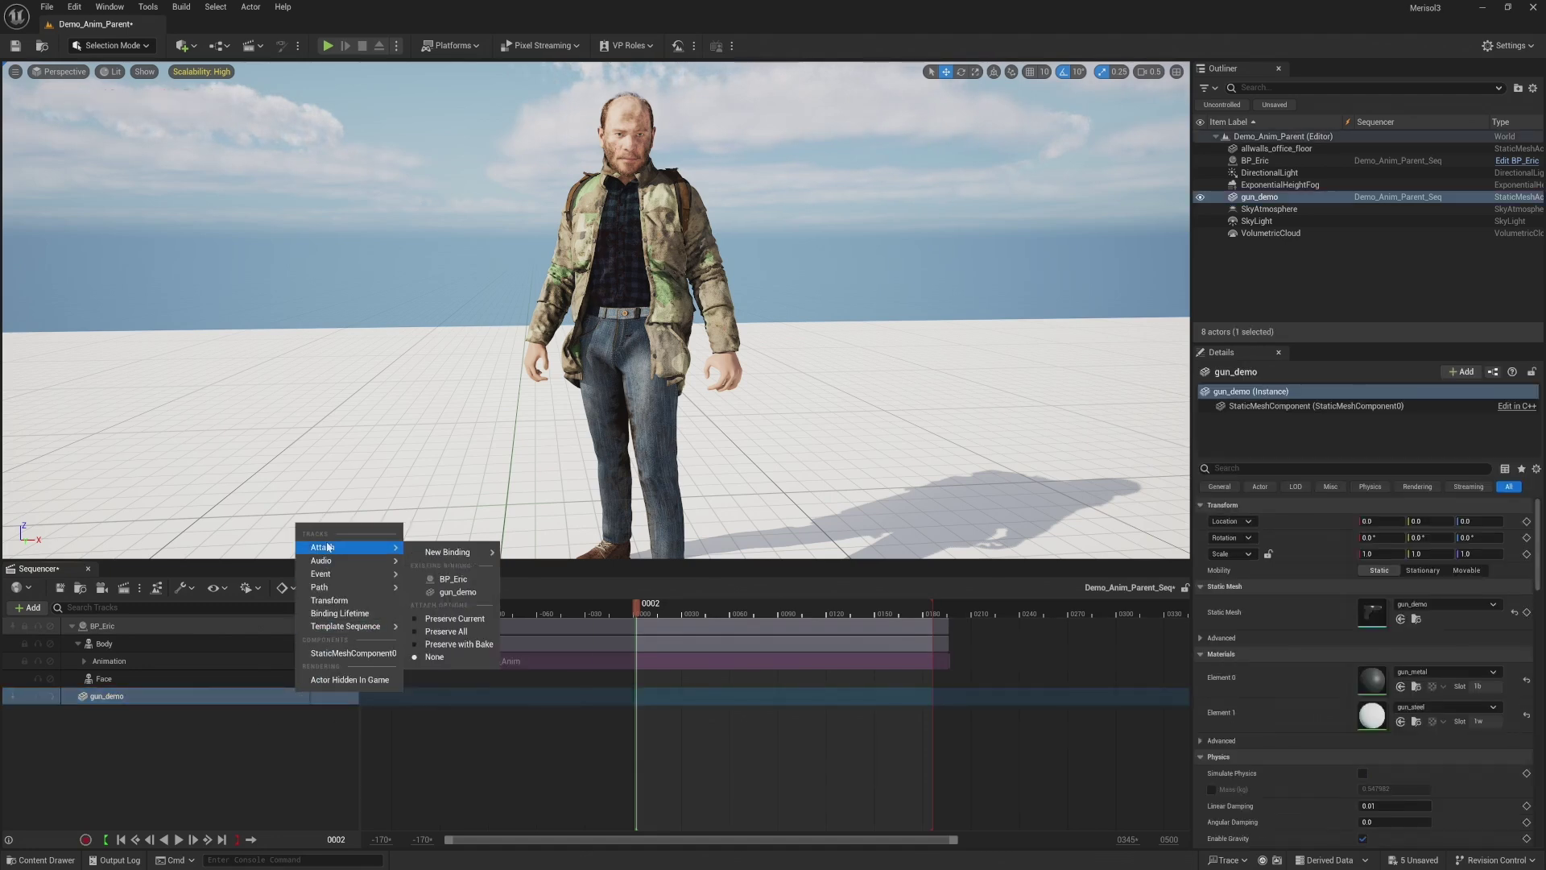
pyautogui.click(443, 579)
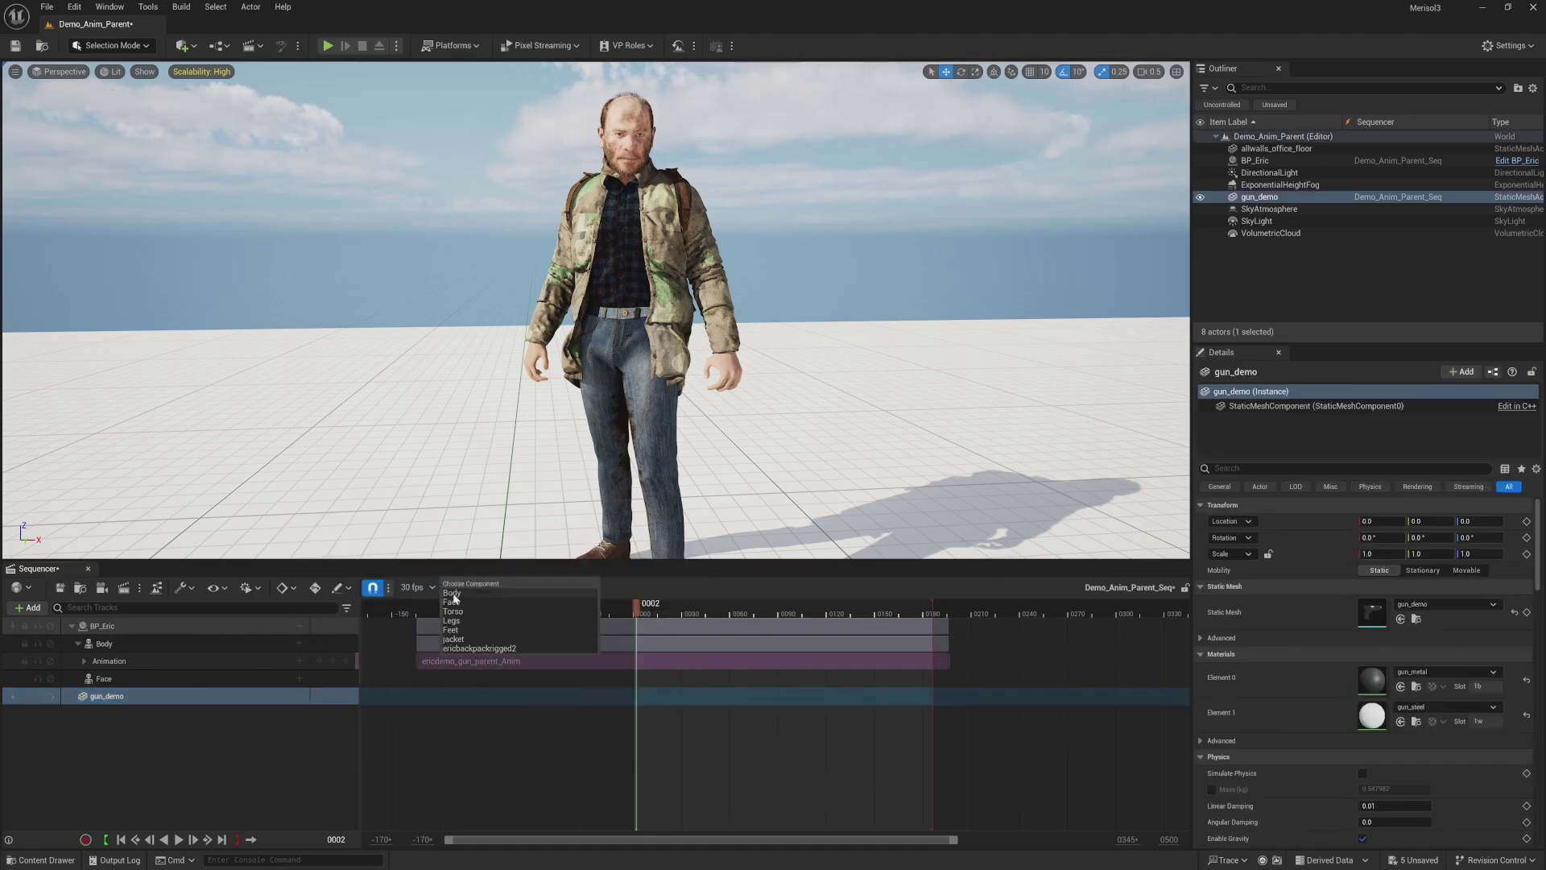
pyautogui.click(454, 594)
pyautogui.write('ha')
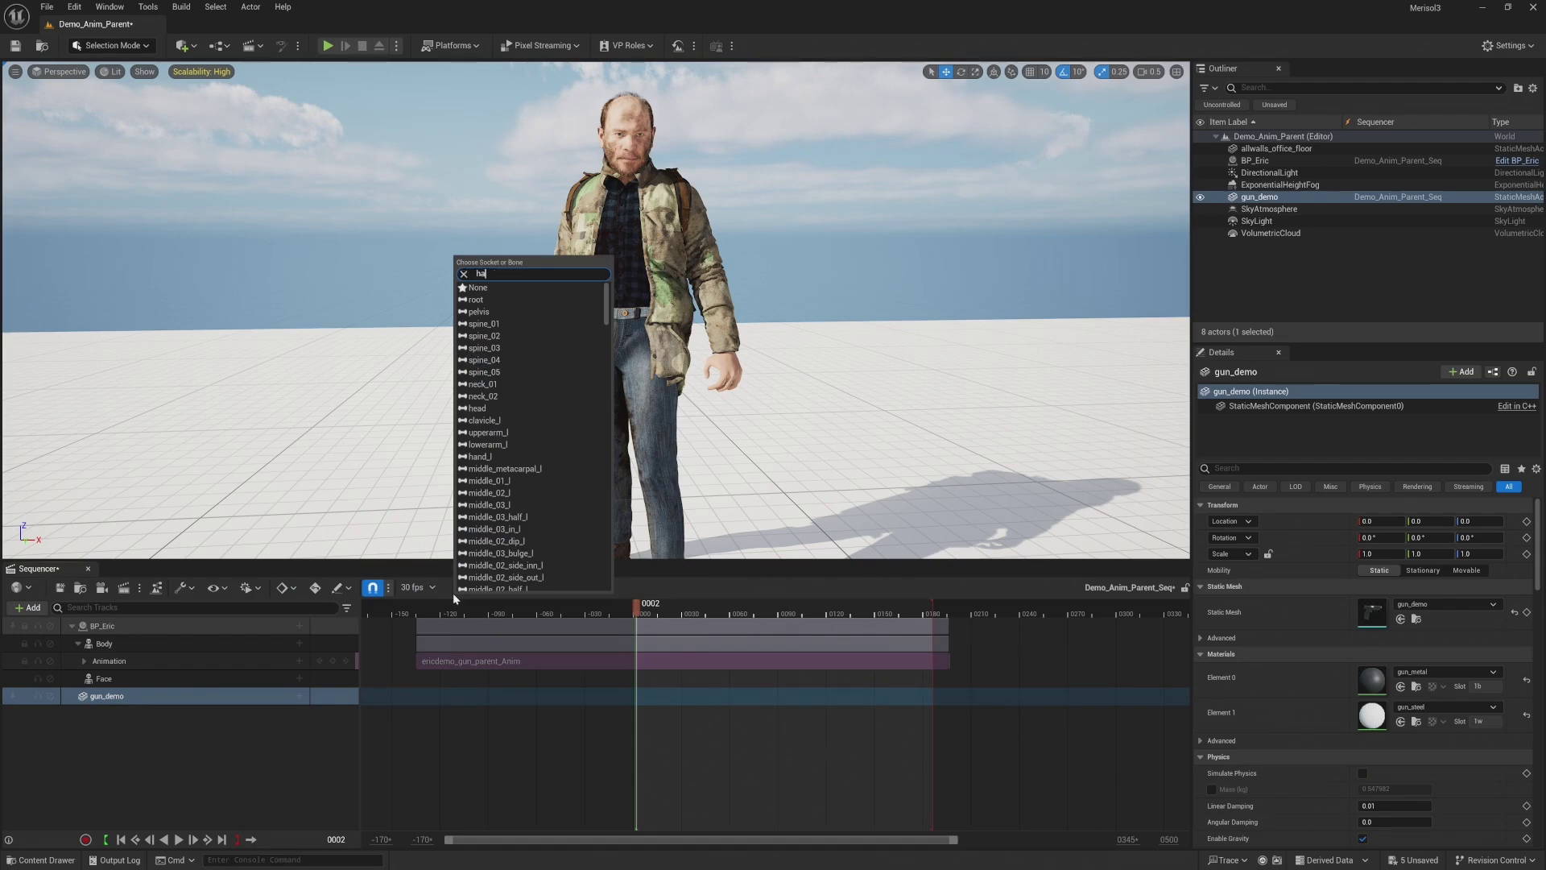
pyautogui.write('nd')
pyautogui.click(508, 303)
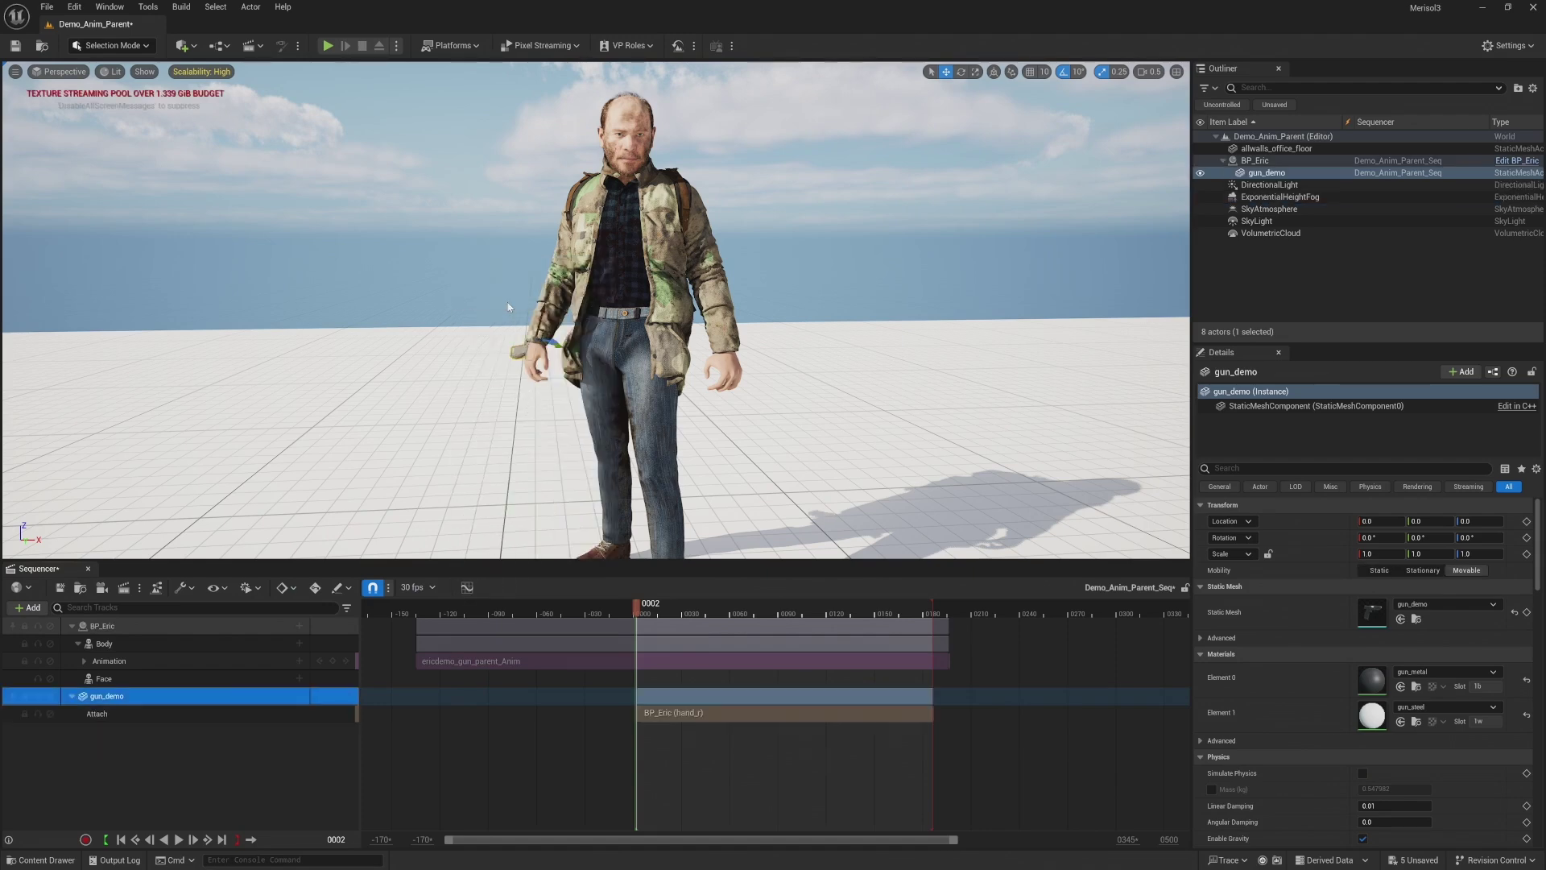
# Move and rotate gun_demo roughly into the right hand's grip at frame 2
pyautogui.moveTo(536, 395); pyautogui.dragTo(589, 589, button='right')
pyautogui.press('w')
pyautogui.scroll(-1, 537, 395)
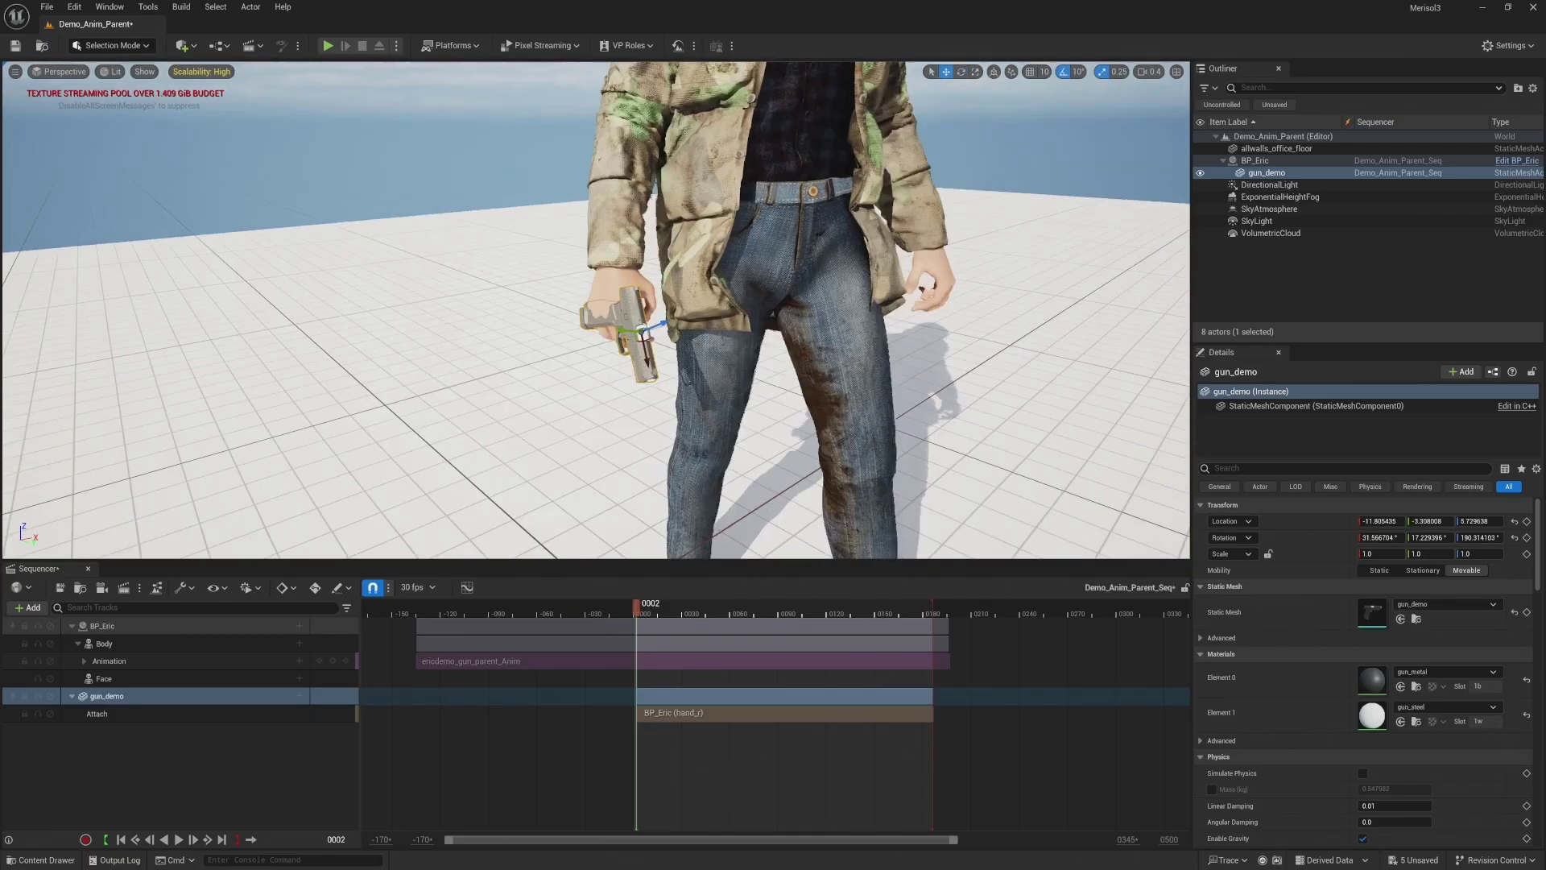
pyautogui.moveTo(596, 310); pyautogui.dragTo(596, 266, button='right')
pyautogui.moveTo(549, 395); pyautogui.dragTo(540, 393)
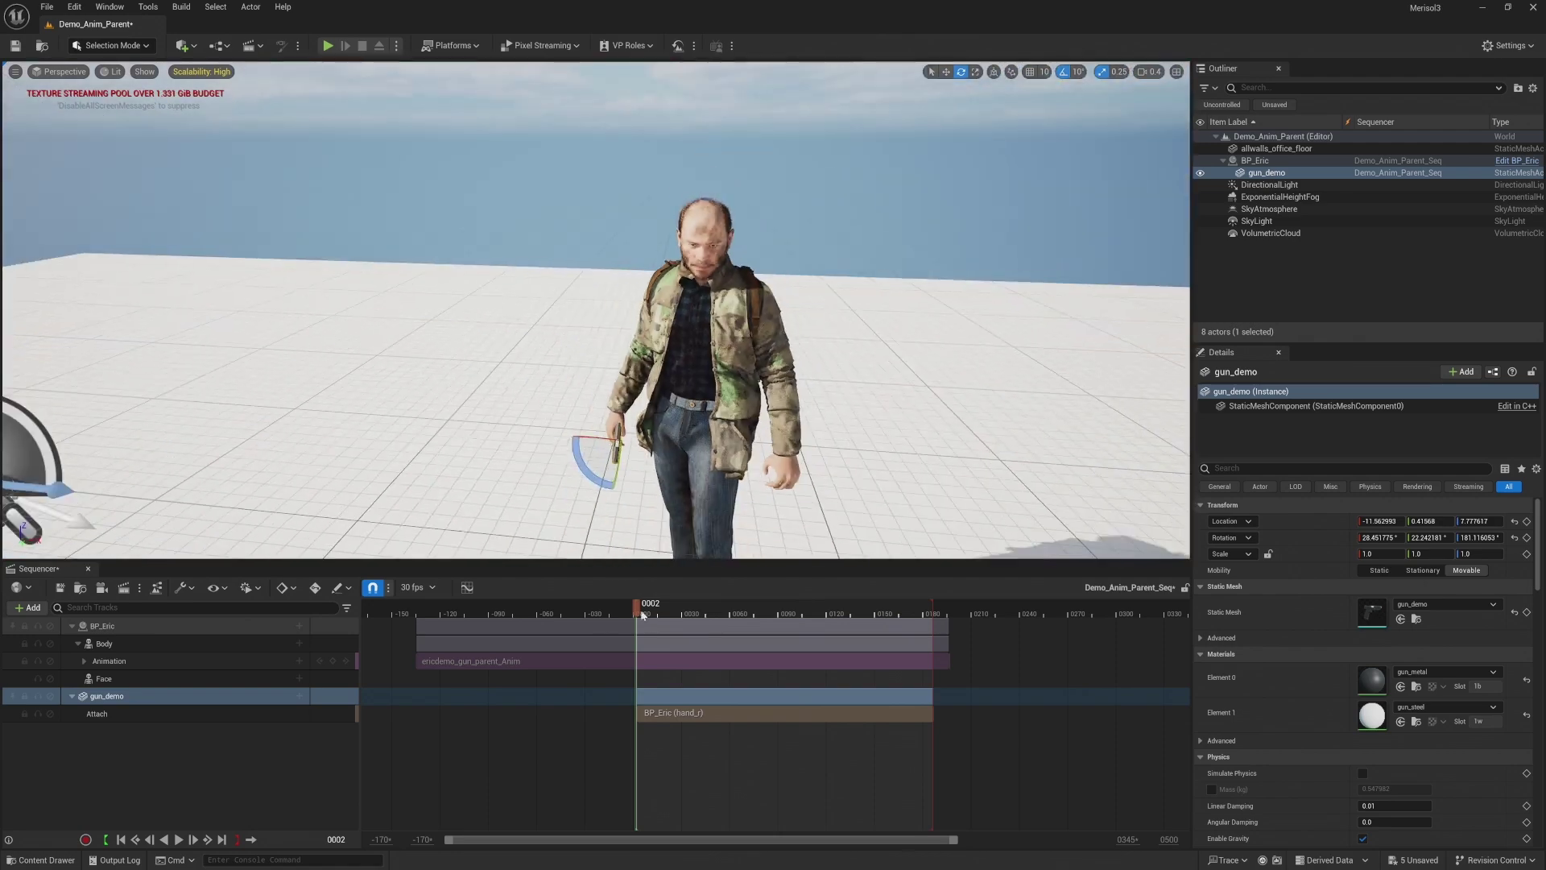
# Refine the gun's rotation and position in the raised right hand at frame 117, checking it from several angles
pyautogui.keyDown('alt'); pyautogui.moveTo(564, 353); pyautogui.dragTo(613, 278); pyautogui.keyUp('alt')
pyautogui.press('e')
pyautogui.keyDown('alt'); pyautogui.moveTo(614, 277); pyautogui.dragTo(684, 306); pyautogui.keyUp('alt')
pyautogui.moveTo(612, 211); pyautogui.dragTo(636, 226)
pyautogui.press('w')
pyautogui.moveTo(636, 225)
pyautogui.keyDown('alt'); pyautogui.mouseDown()
pyautogui.moveTo(596, 242)
pyautogui.moveTo(620, 201)
pyautogui.mouseUp(); pyautogui.keyUp('alt')
pyautogui.moveTo(620, 201); pyautogui.dragTo(628, 202)
pyautogui.keyDown('alt'); pyautogui.moveTo(627, 202); pyautogui.dragTo(429, 263); pyautogui.keyUp('alt')
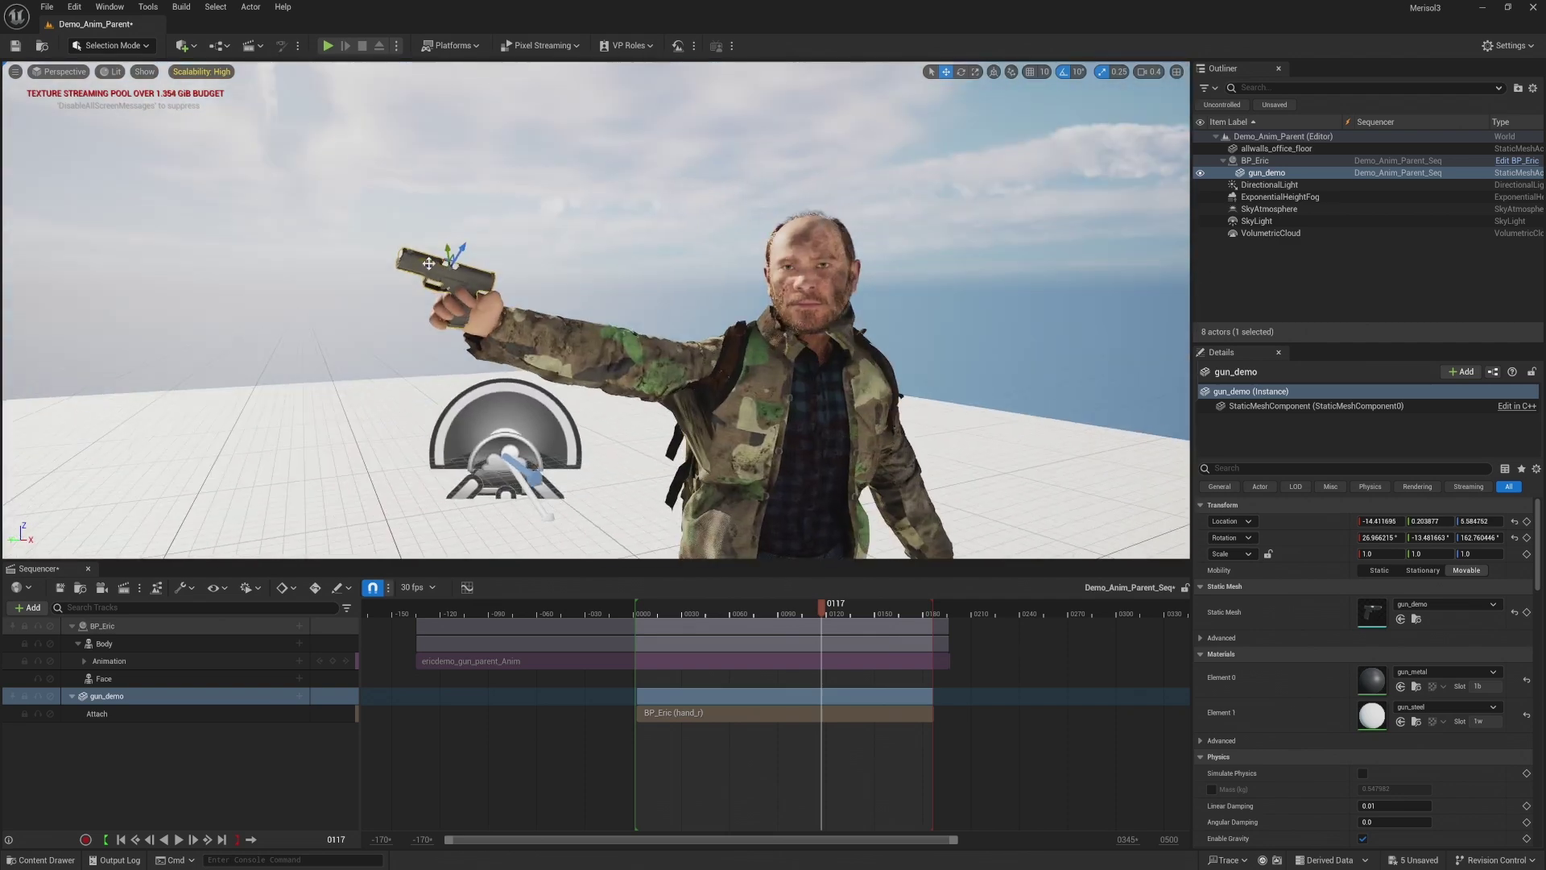
# Play the sequence in game view and scrub through to frame 94 to check how the gun follows the hand
pyautogui.click(675, 613)
pyautogui.press('g')
pyautogui.press('space')
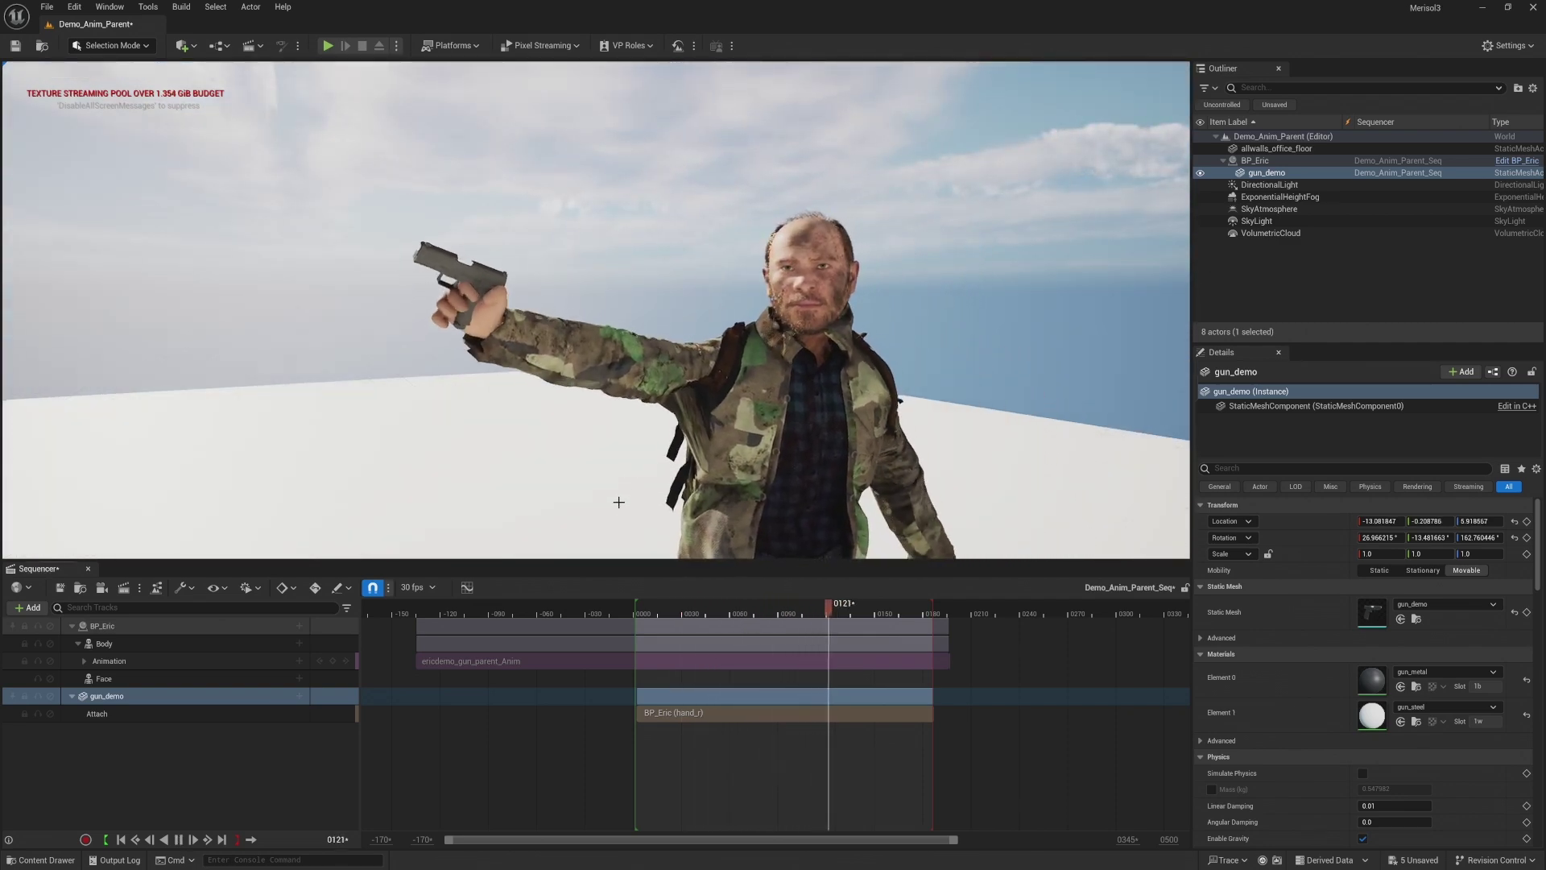
pyautogui.press('space')
pyautogui.moveTo(694, 483); pyautogui.dragTo(694, 532, button='right')
pyautogui.moveTo(693, 608); pyautogui.dragTo(649, 608)
pyautogui.click(669, 531)
pyautogui.click(786, 608)
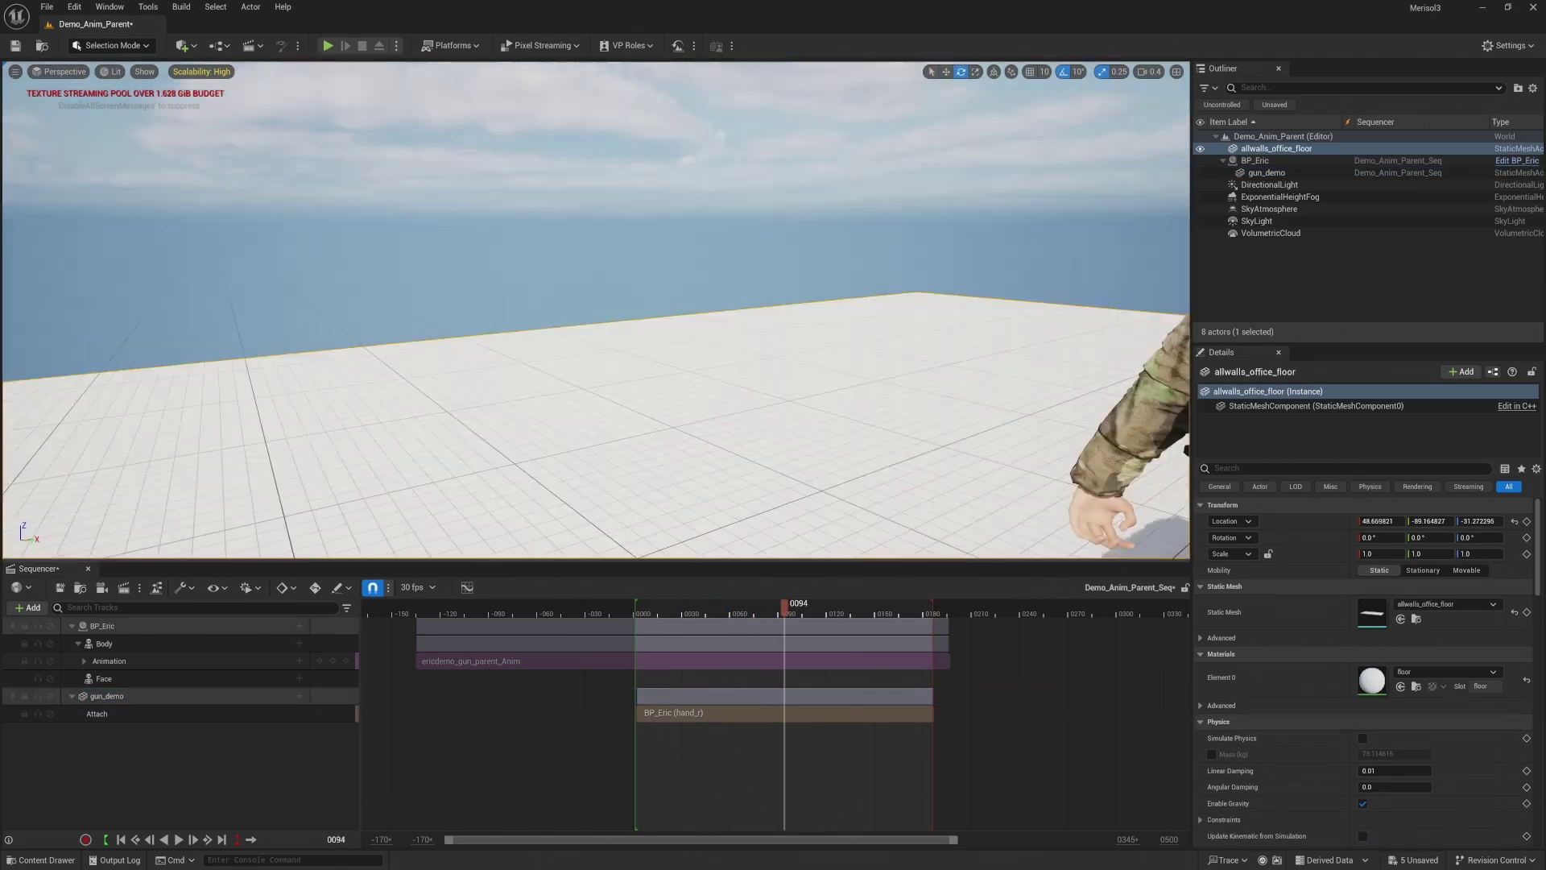
# Bake the Body animation to MetaHuman_ControlRig with the default options and scrub to frame 24
pyautogui.moveTo(725, 402); pyautogui.dragTo(707, 419, button='right')
pyautogui.press('e')
pyautogui.click(207, 640)
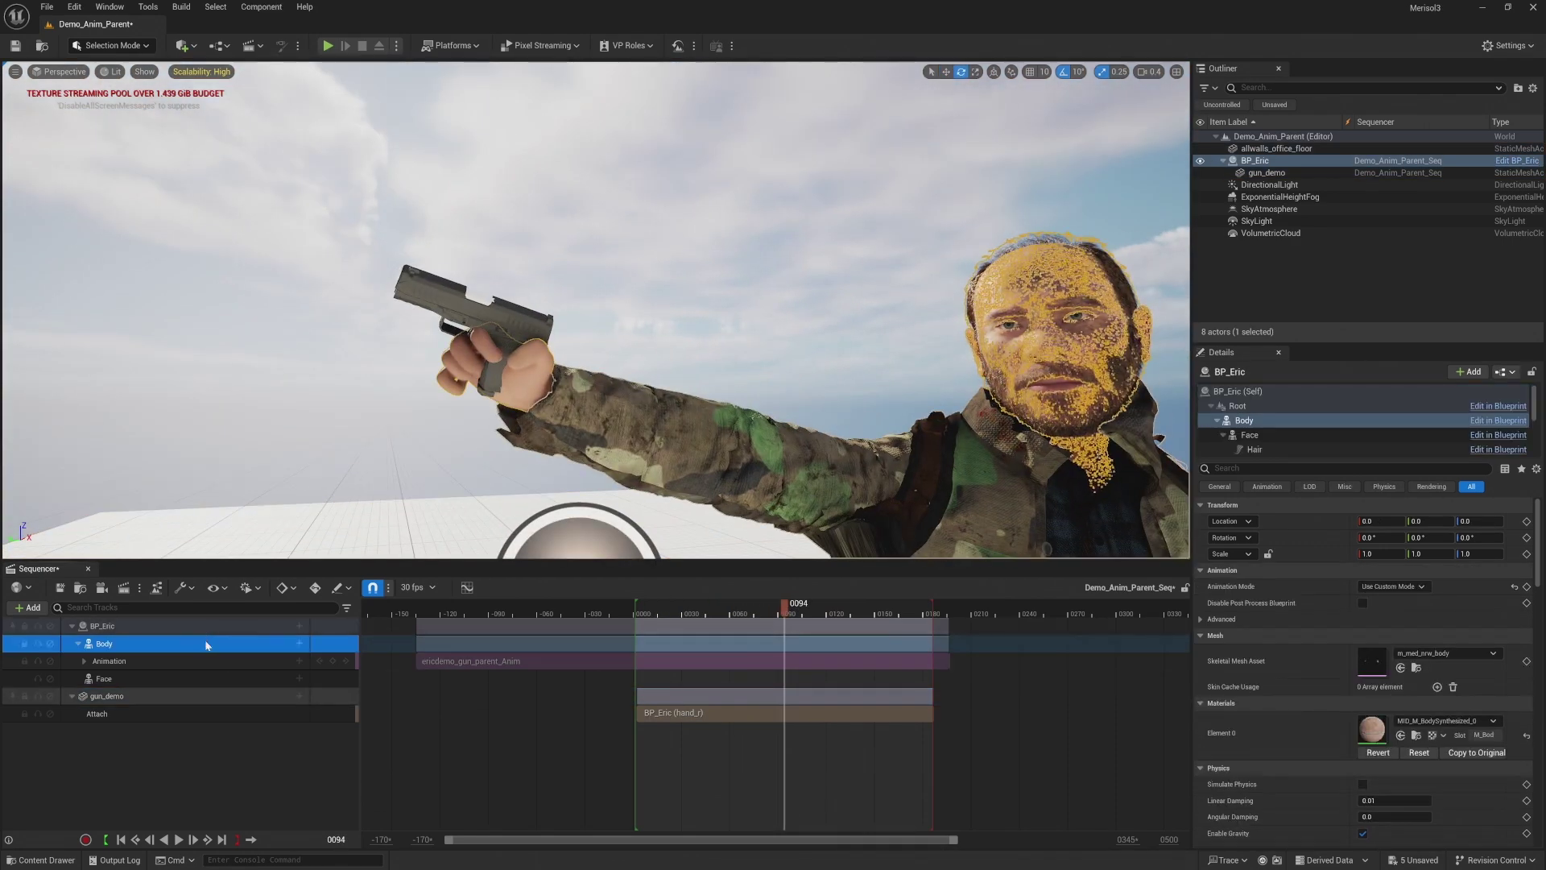
pyautogui.rightClick(207, 645)
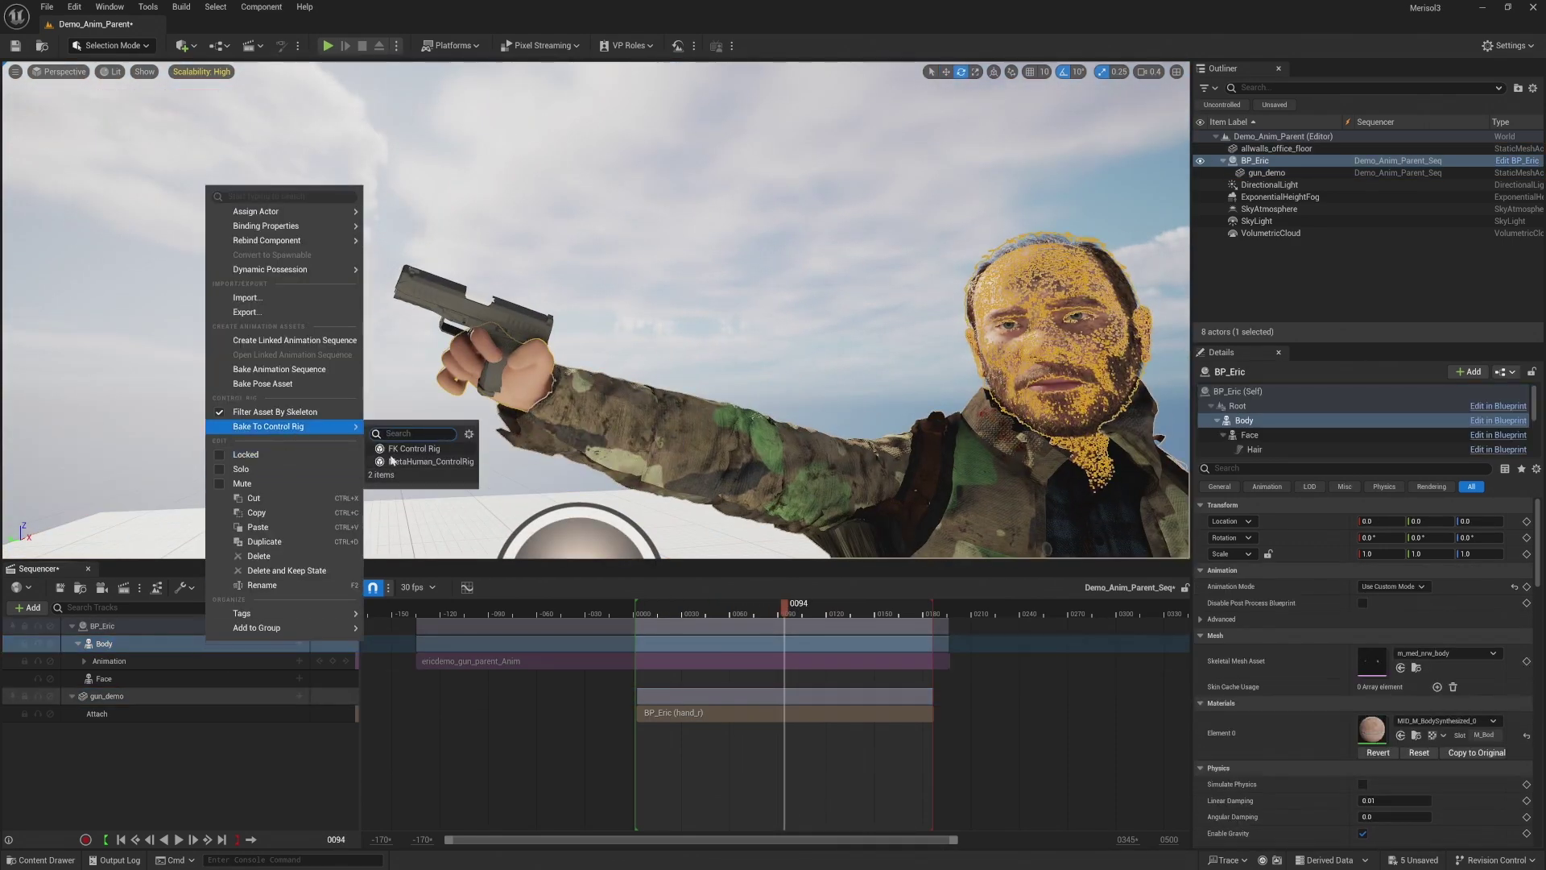
pyautogui.click(419, 461)
pyautogui.click(853, 569)
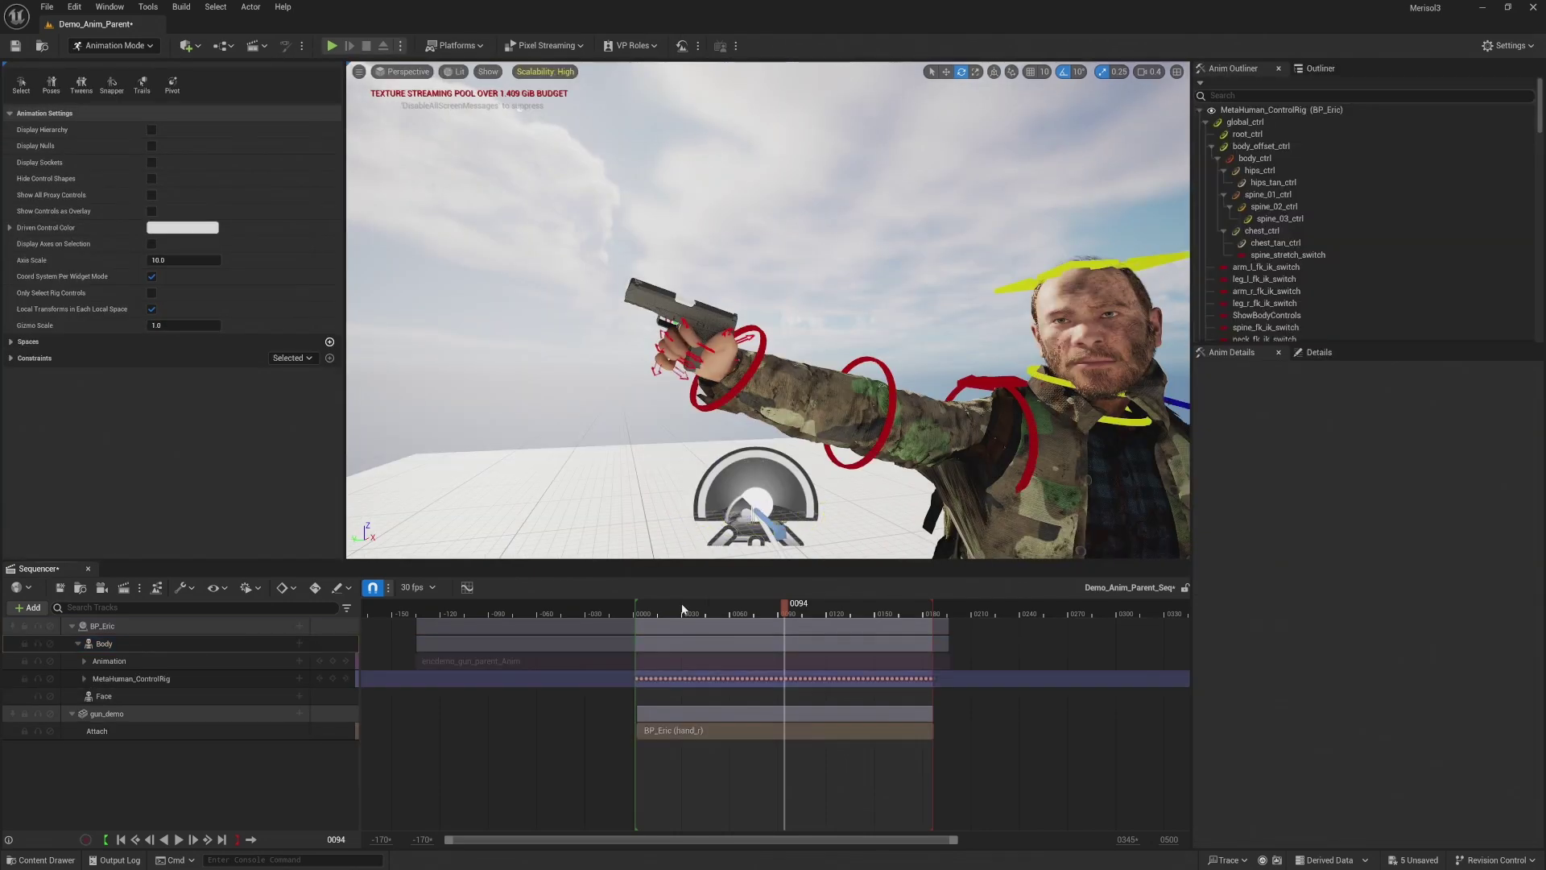
pyautogui.moveTo(682, 610); pyautogui.dragTo(671, 614)
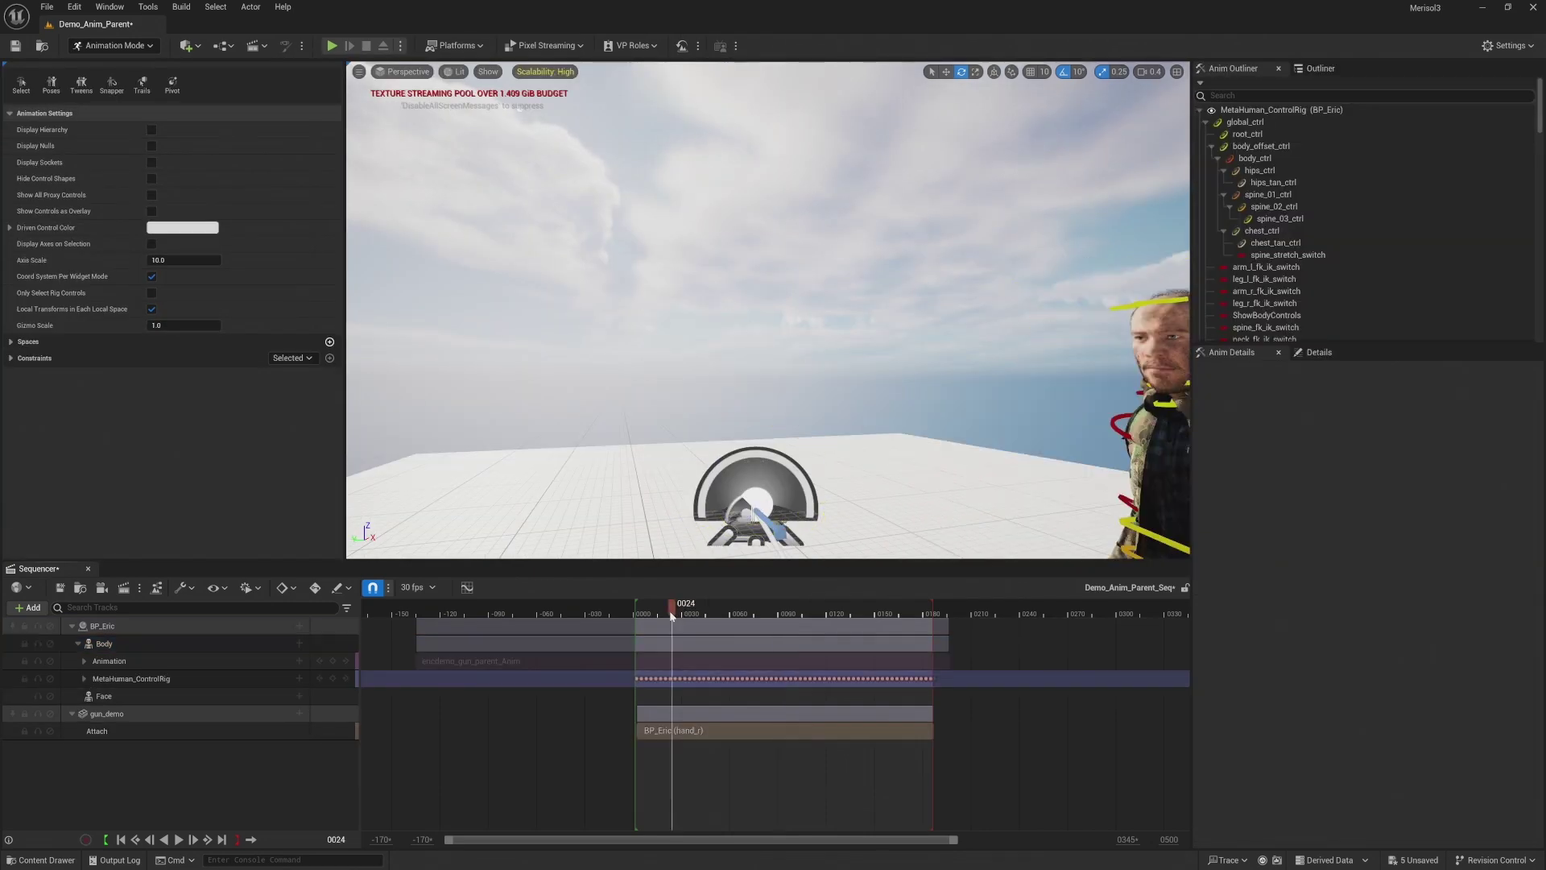
# Expand the MetaHuman_ControlRig track and select all right-hand finger controls from thumb_01_r_ctrl through pinky_03_r_ctrl
pyautogui.moveTo(768, 310); pyautogui.dragTo(894, 330, button='right')
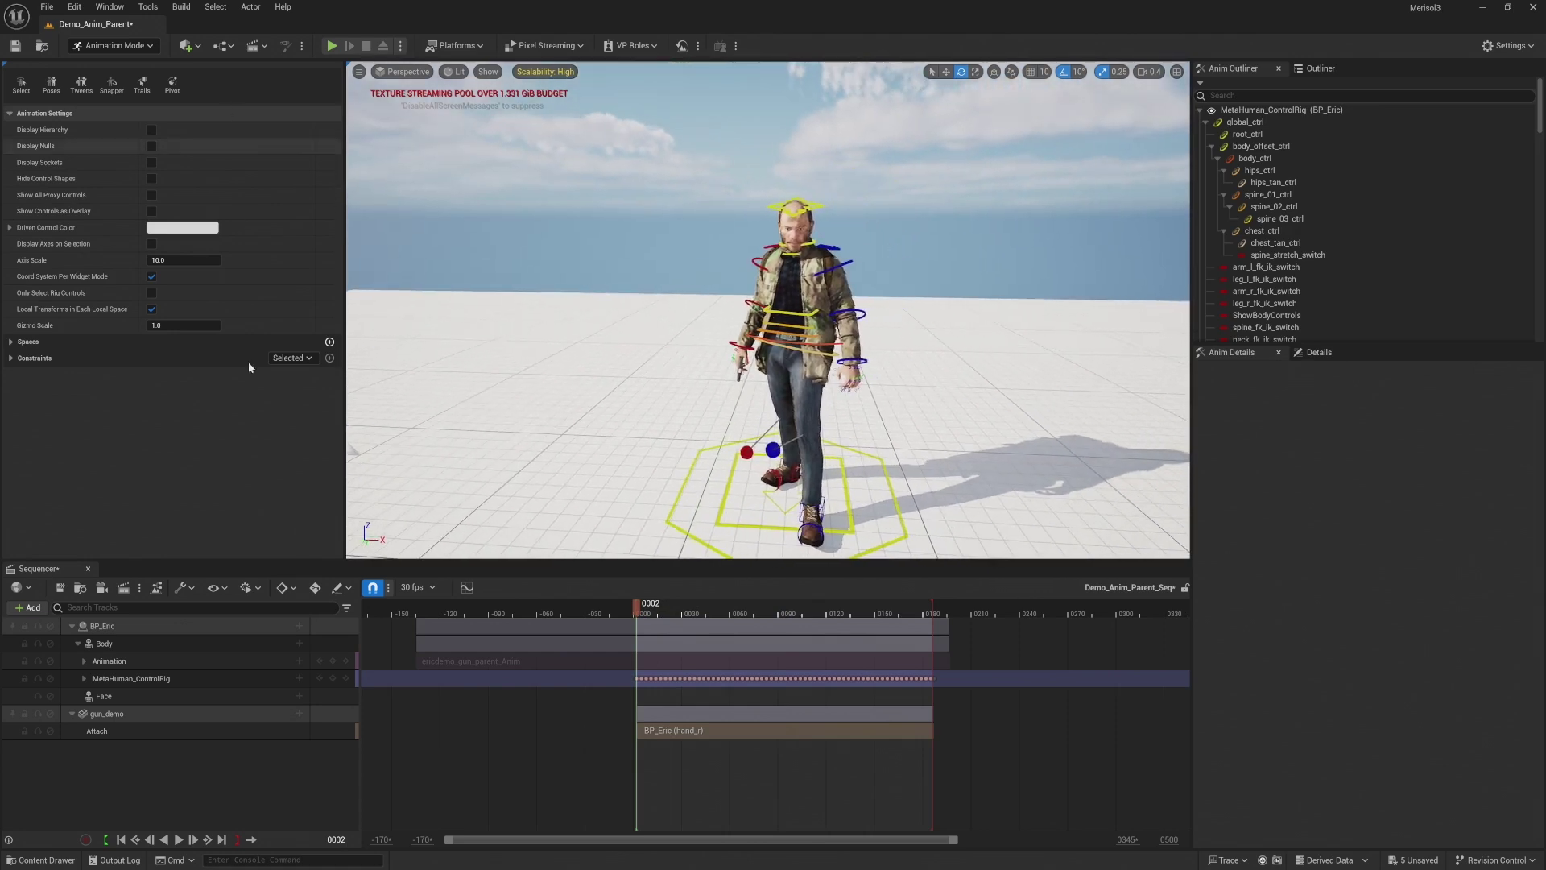
pyautogui.click(164, 681)
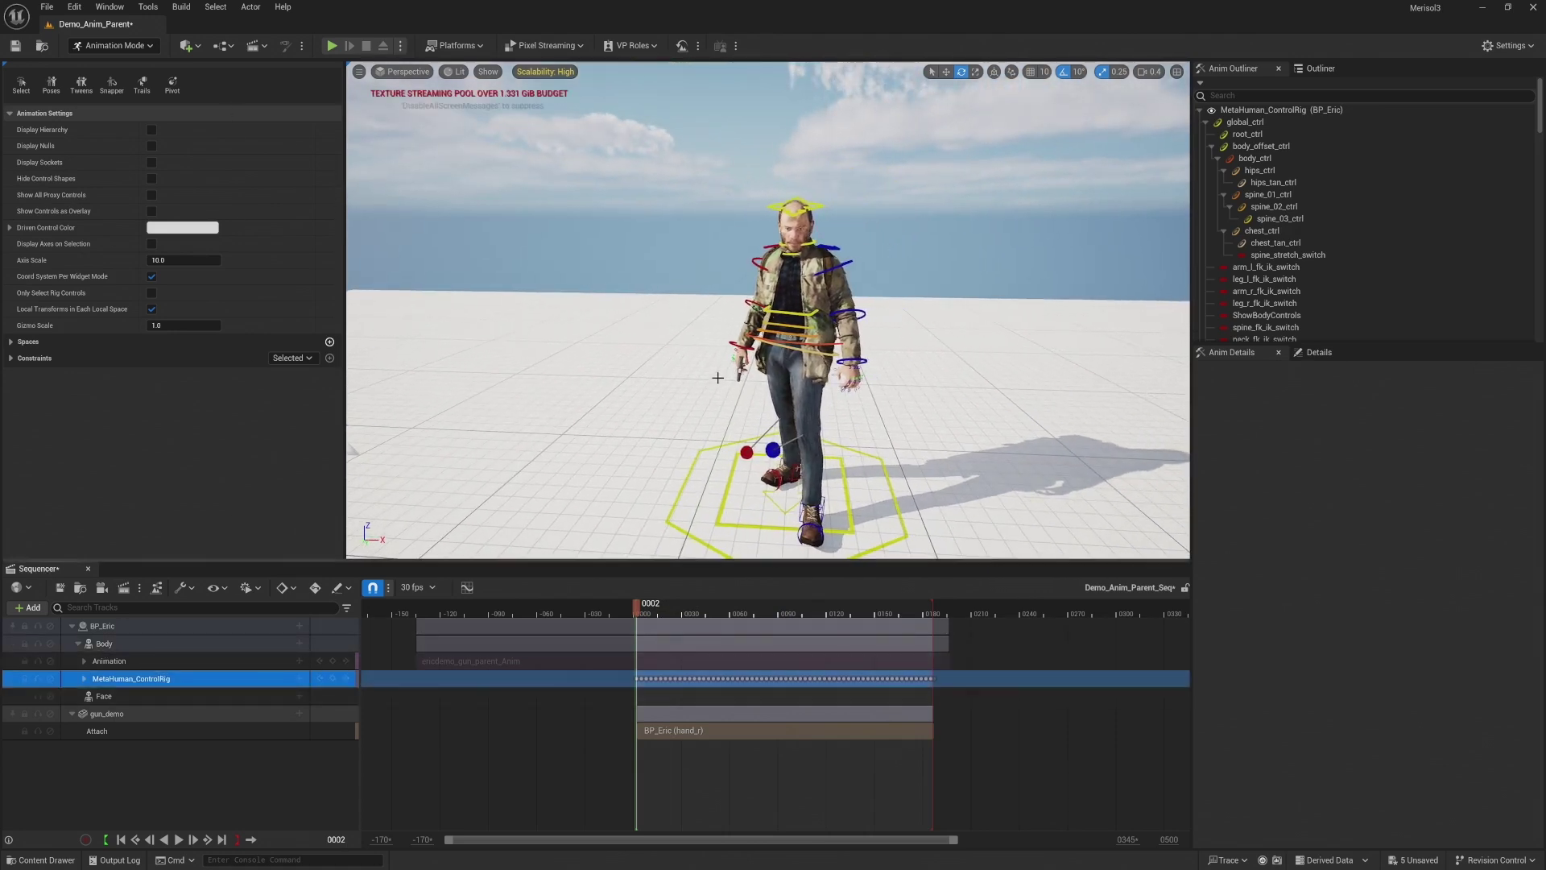
pyautogui.click(84, 679)
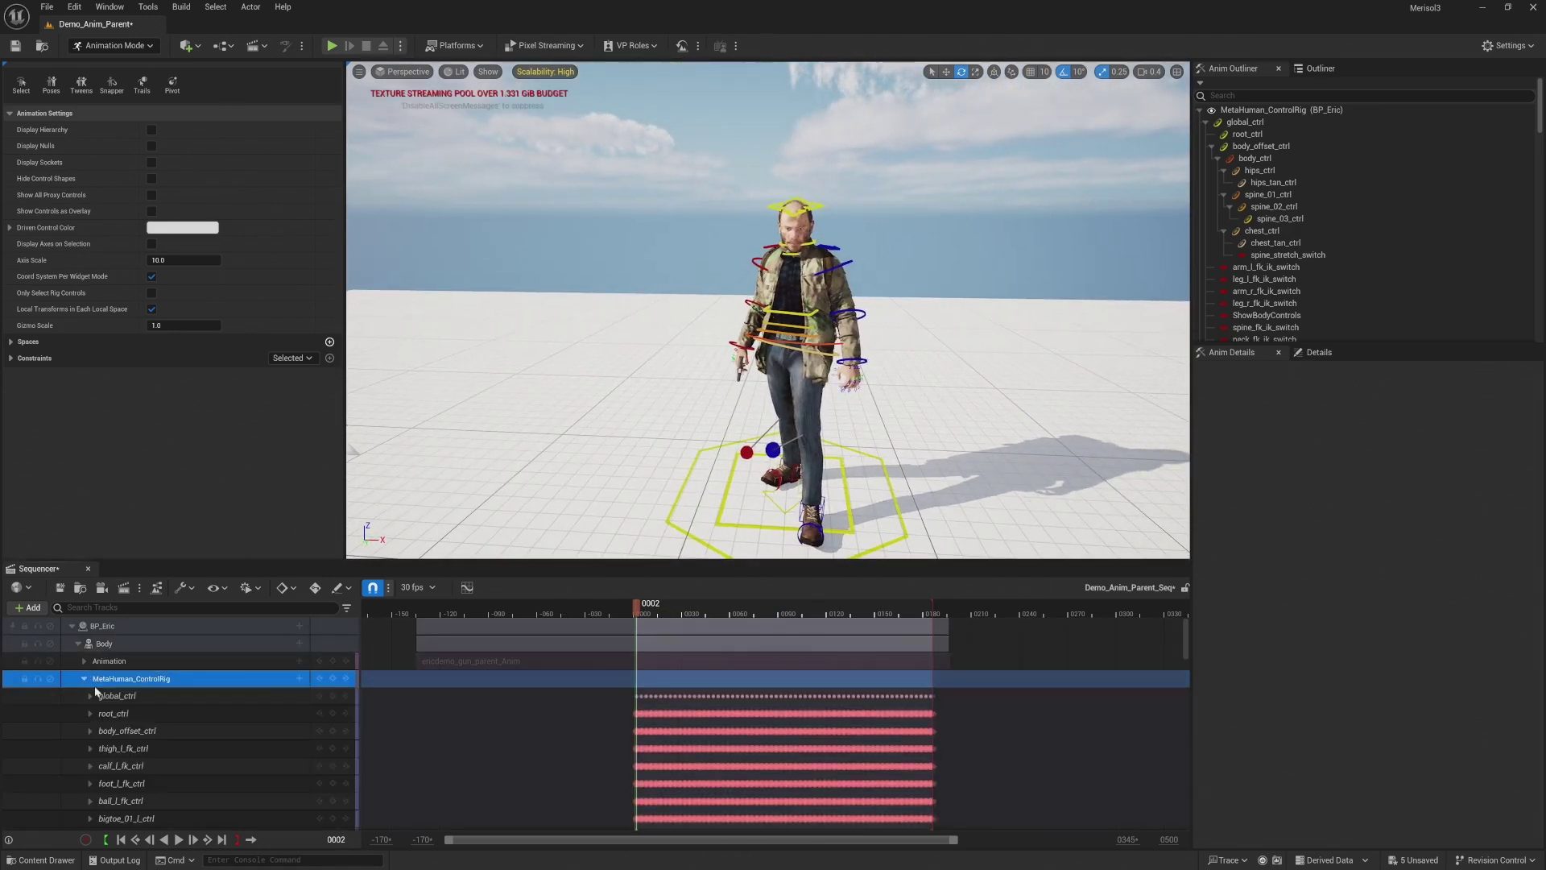
pyautogui.scroll(-3, 153, 709)
pyautogui.scroll(3, 153, 709)
pyautogui.scroll(-3, 153, 709)
pyautogui.scroll(-15, 173, 708)
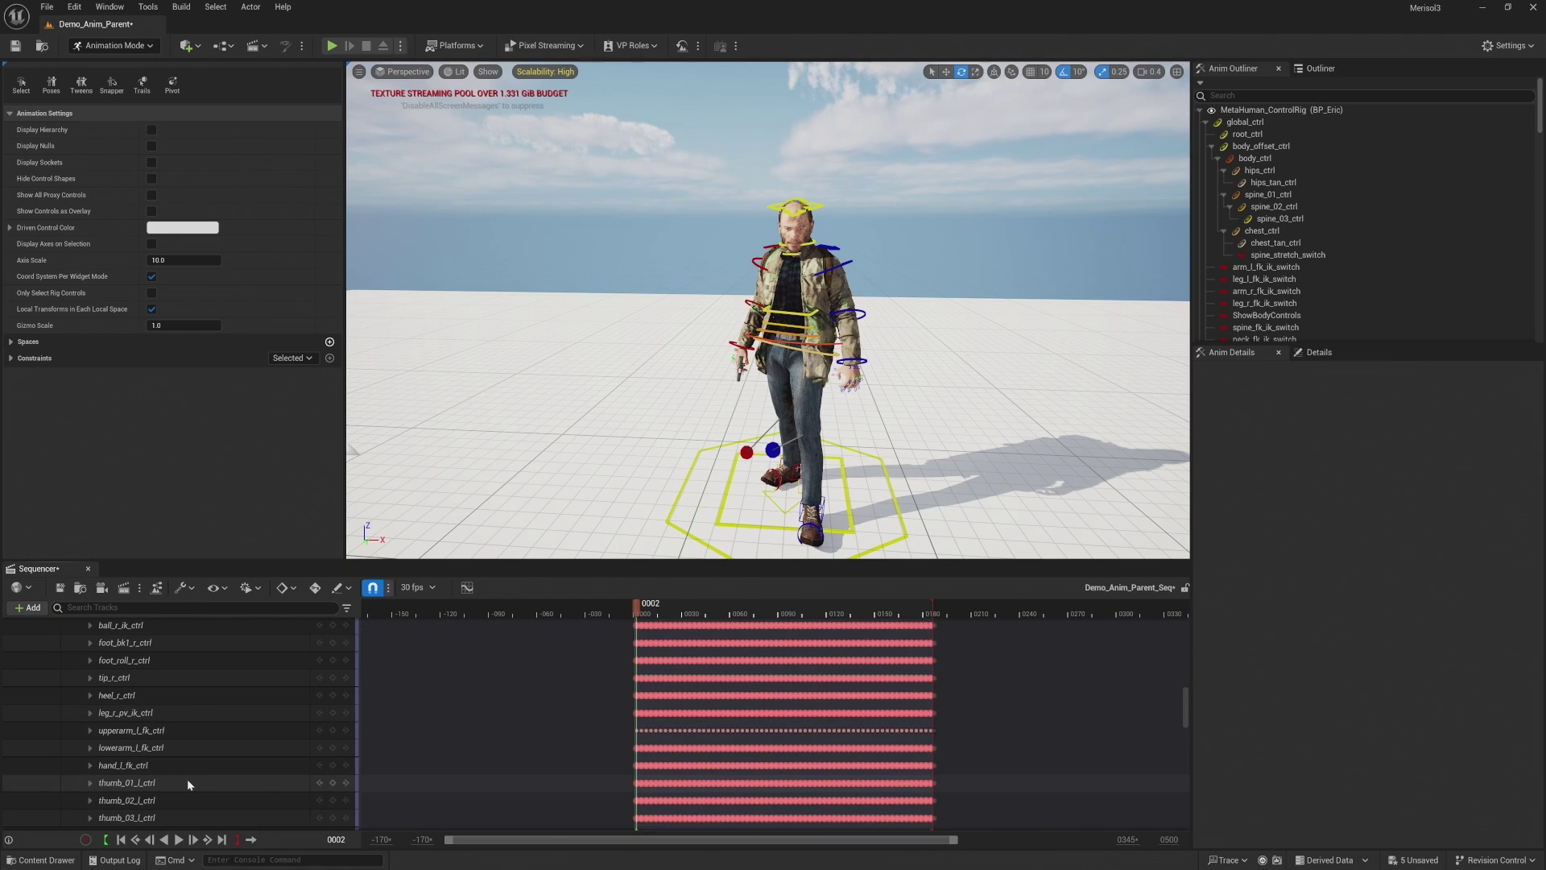
pyautogui.scroll(-8, 187, 780)
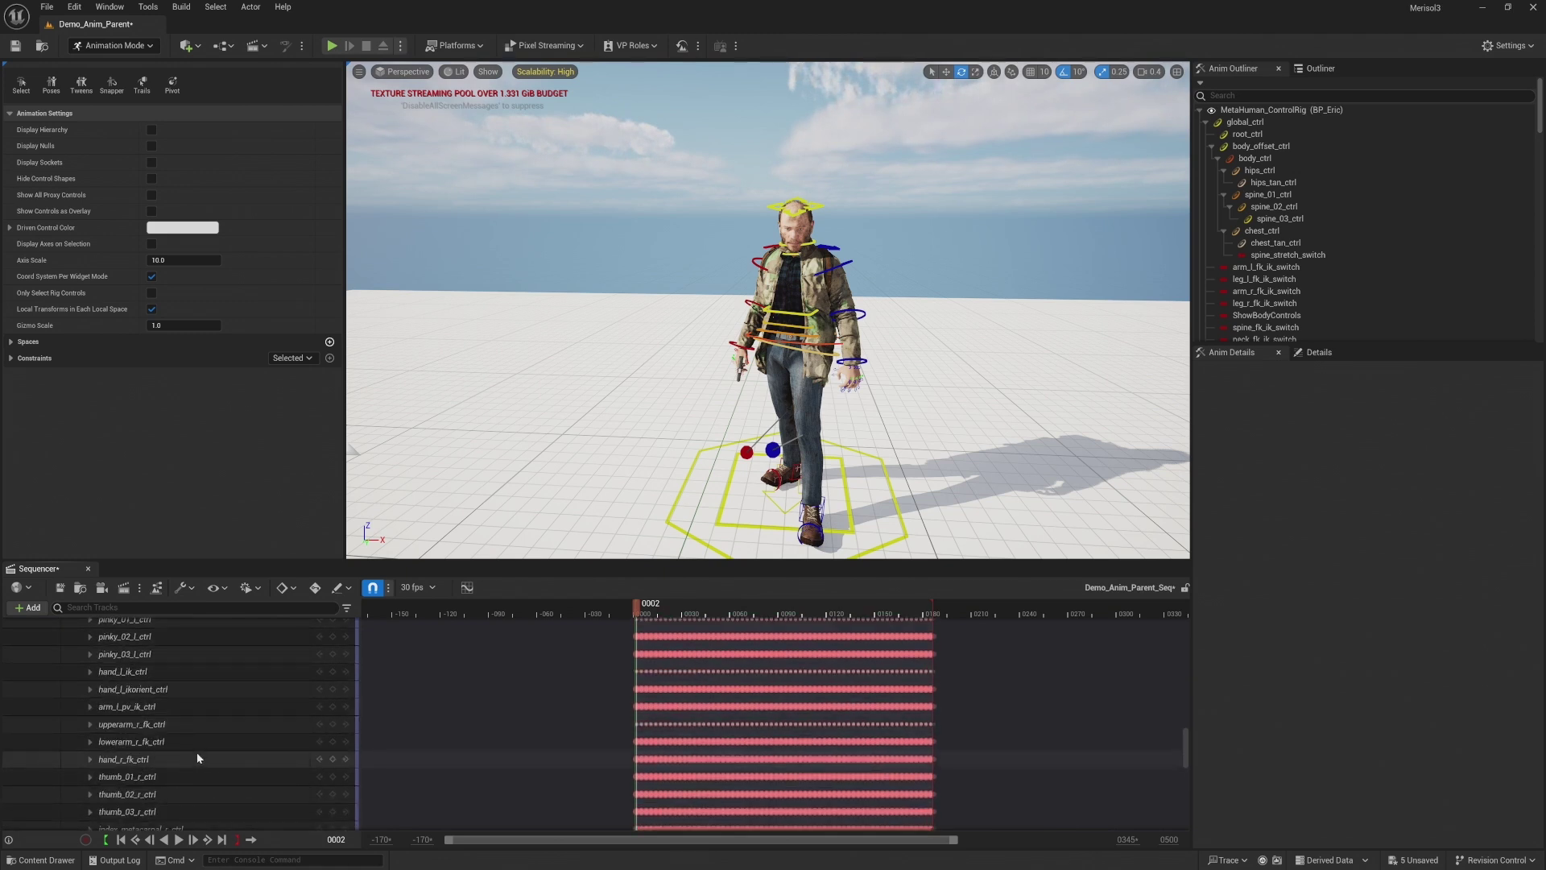
pyautogui.click(195, 776)
pyautogui.scroll(-6, 195, 764)
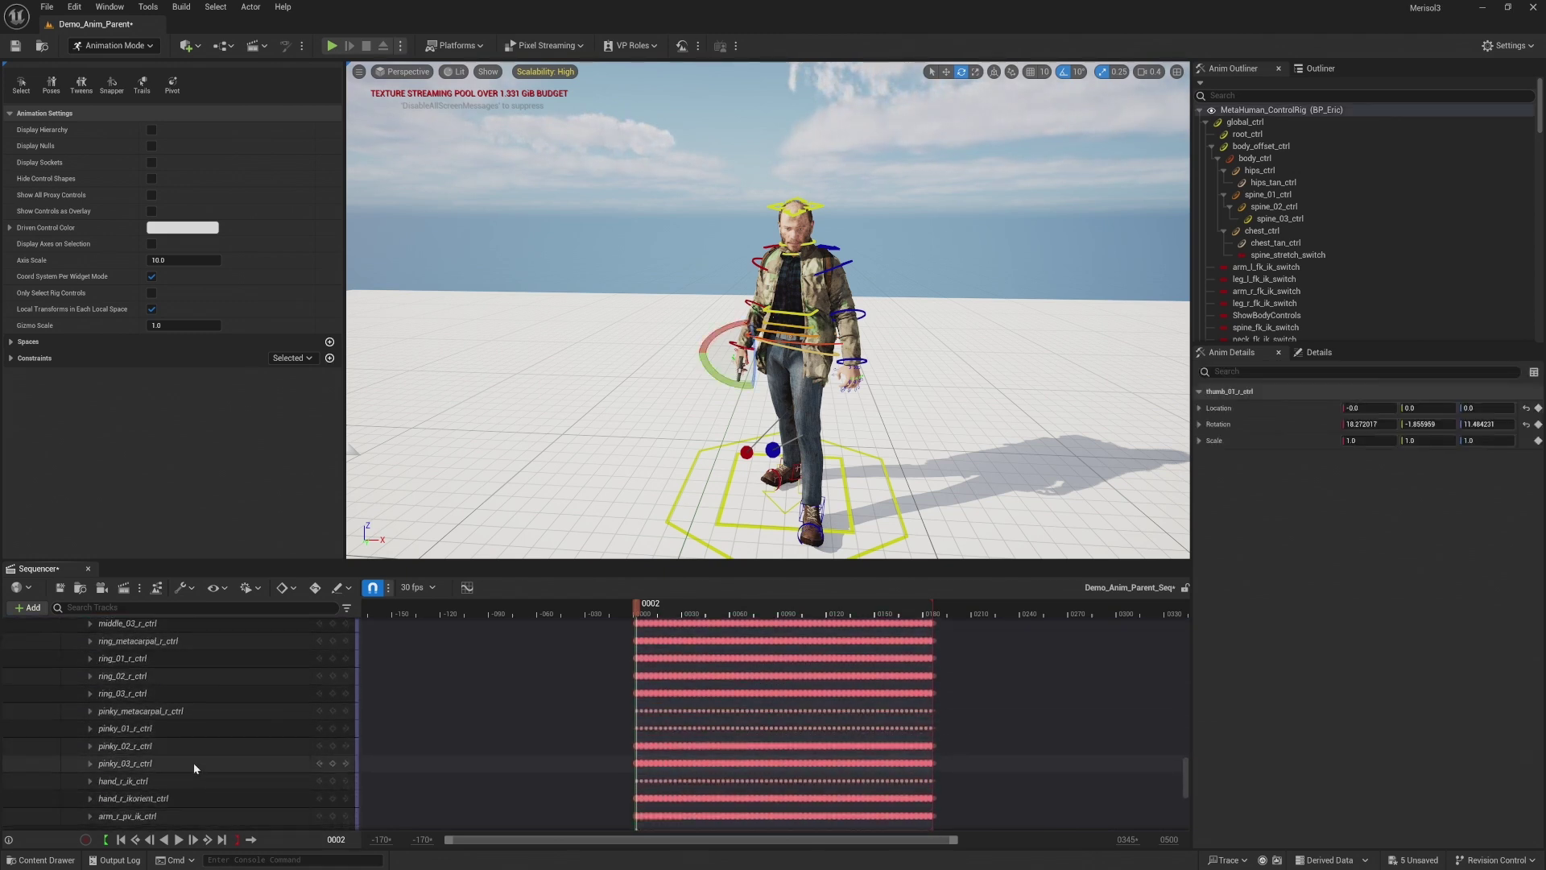
pyautogui.keyDown('shift'); pyautogui.click(189, 763); pyautogui.keyUp('shift')
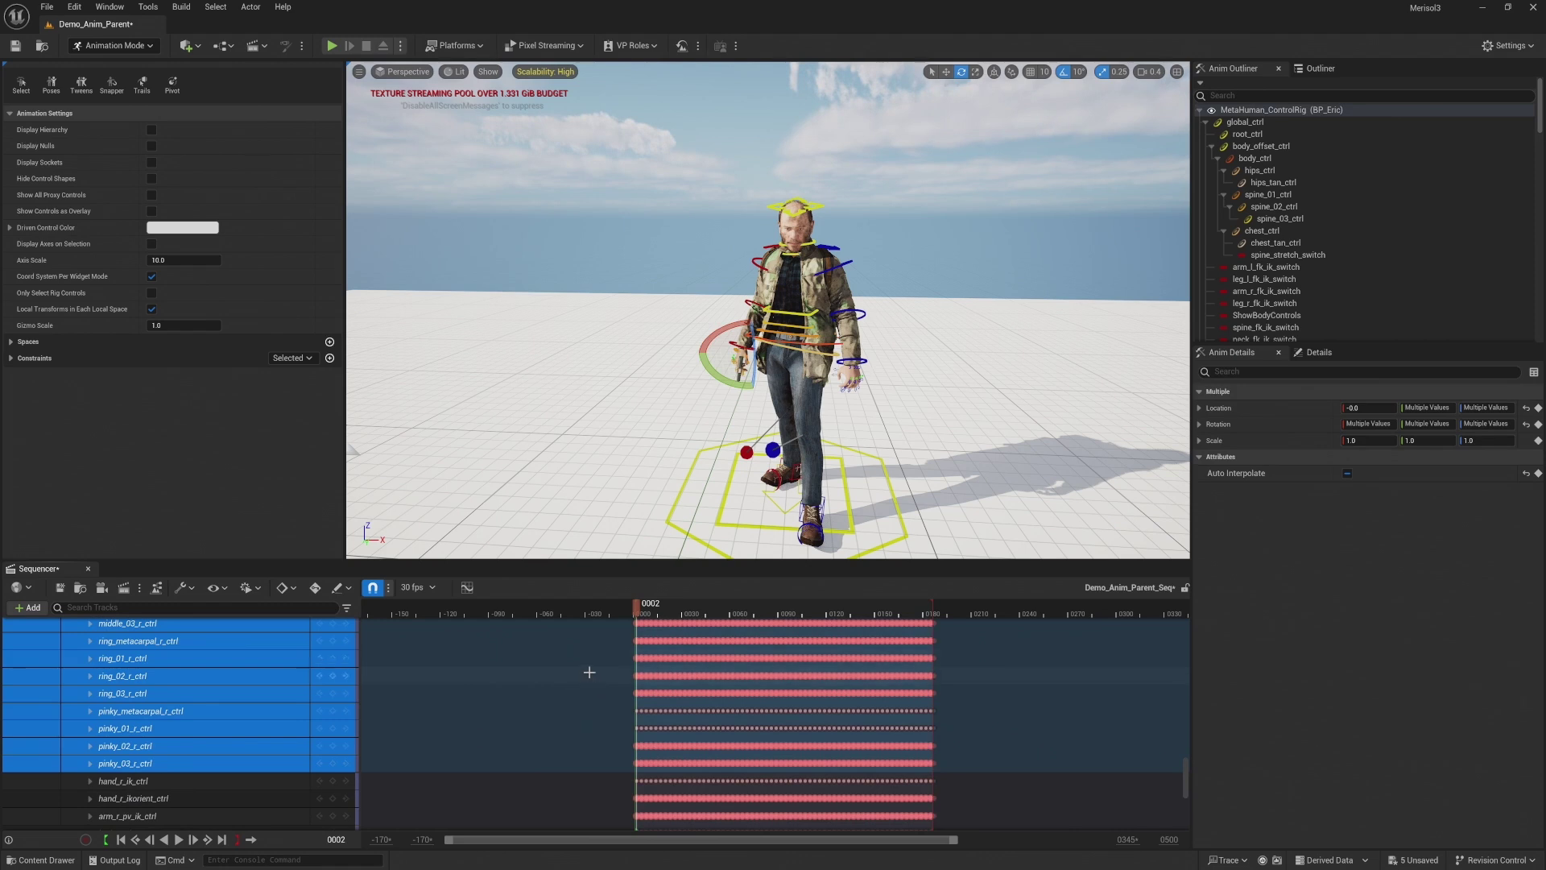
# Filter the Sequencer tracks to Selected Control Rig Controls and delete all baked keys of the right-hand finger controls
pyautogui.click(347, 609)
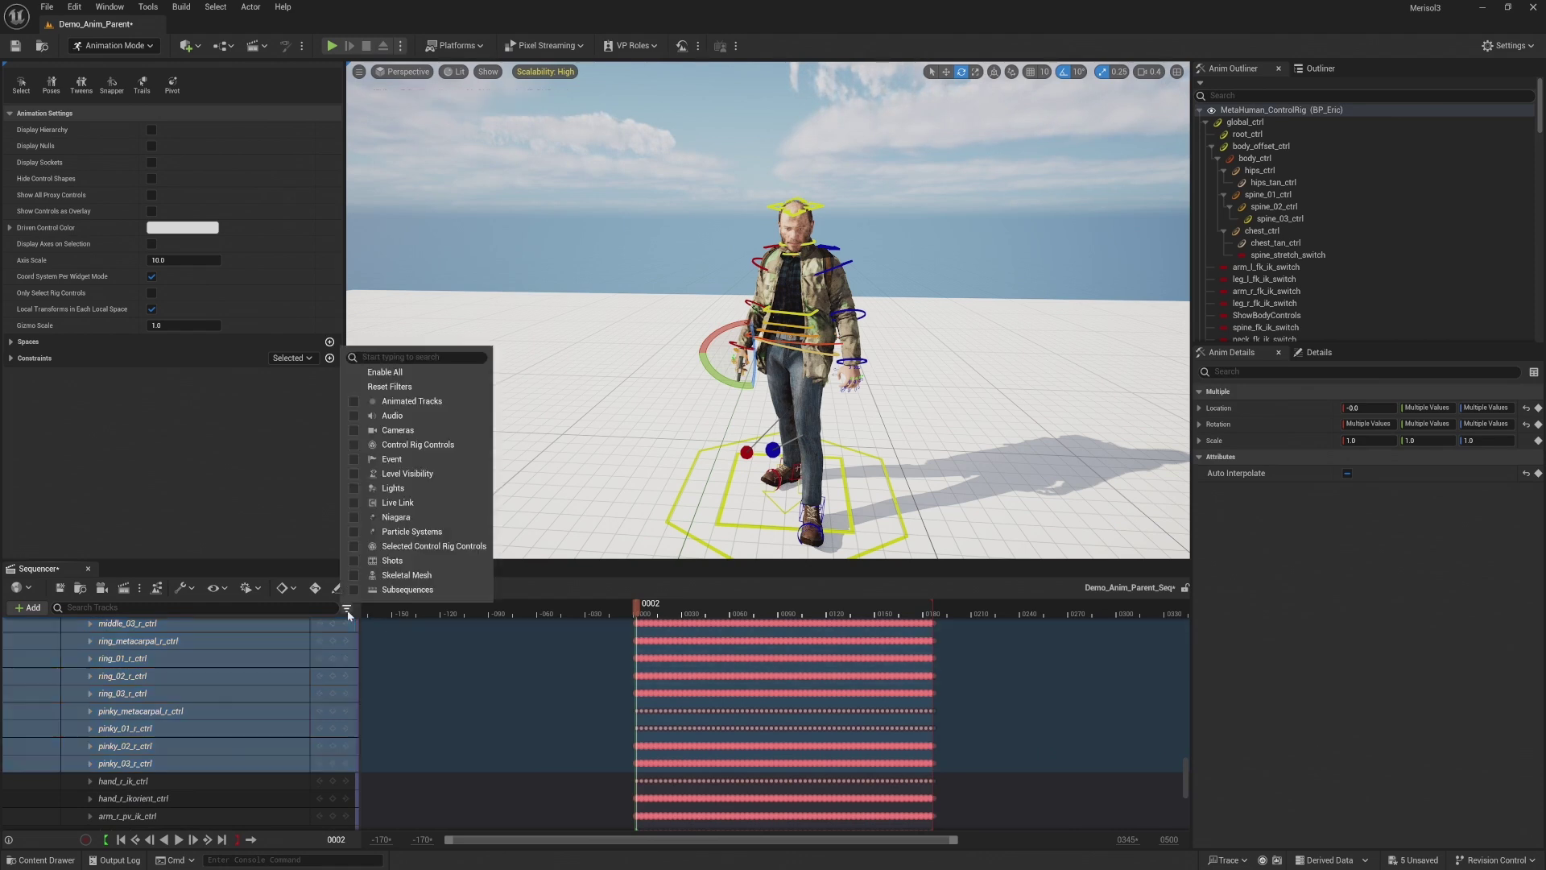
pyautogui.click(395, 548)
pyautogui.scroll(4, 856, 711)
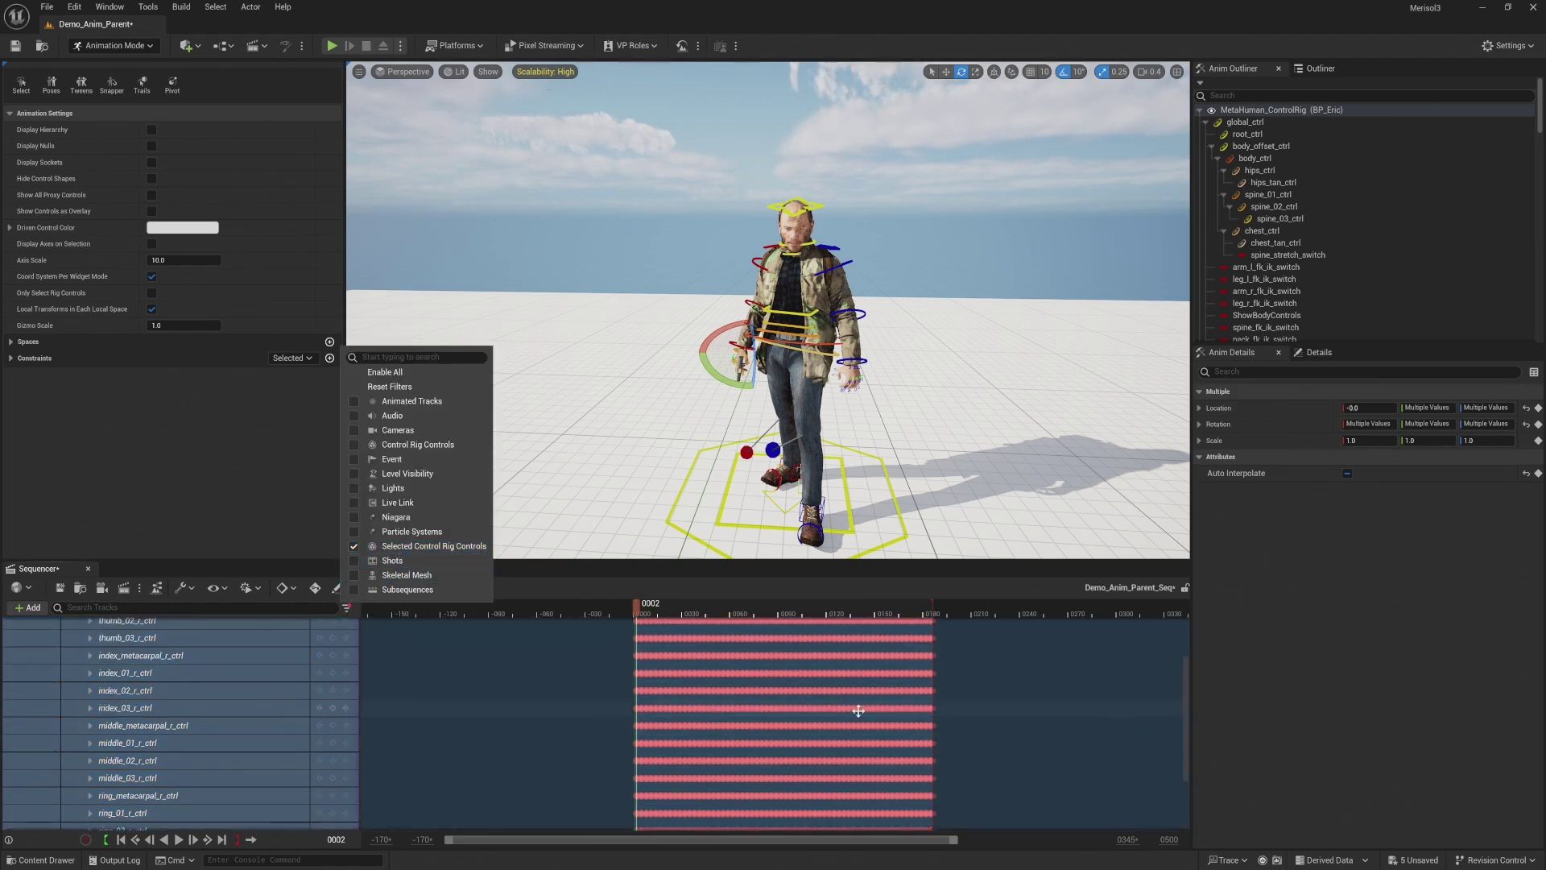
pyautogui.click(959, 681)
pyautogui.moveTo(974, 824); pyautogui.dragTo(575, 526)
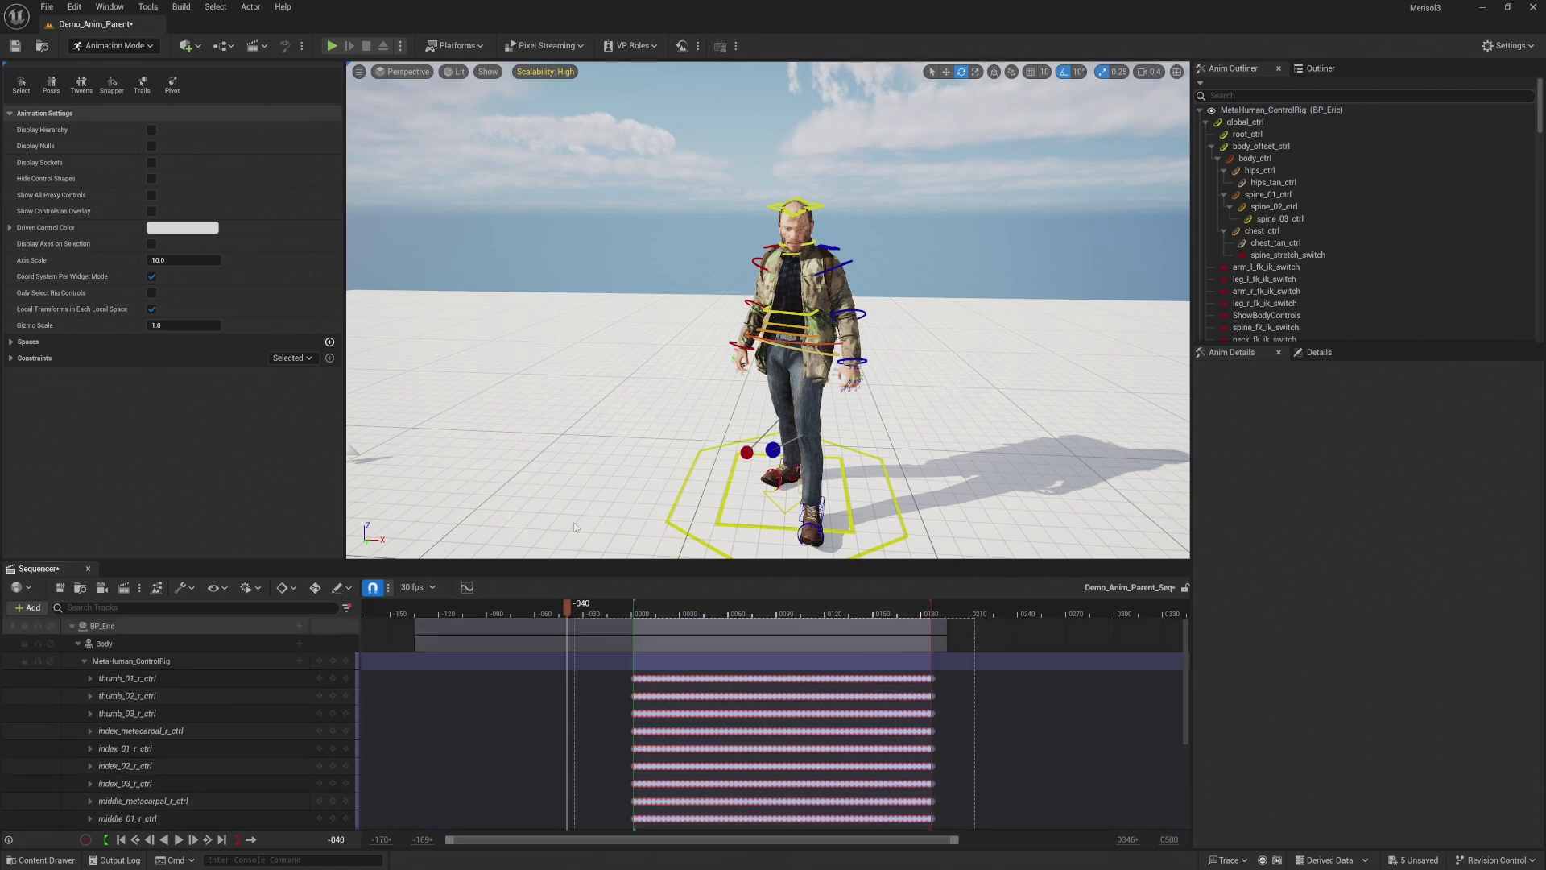
pyautogui.moveTo(611, 654); pyautogui.dragTo(607, 670)
pyautogui.press('Delete')
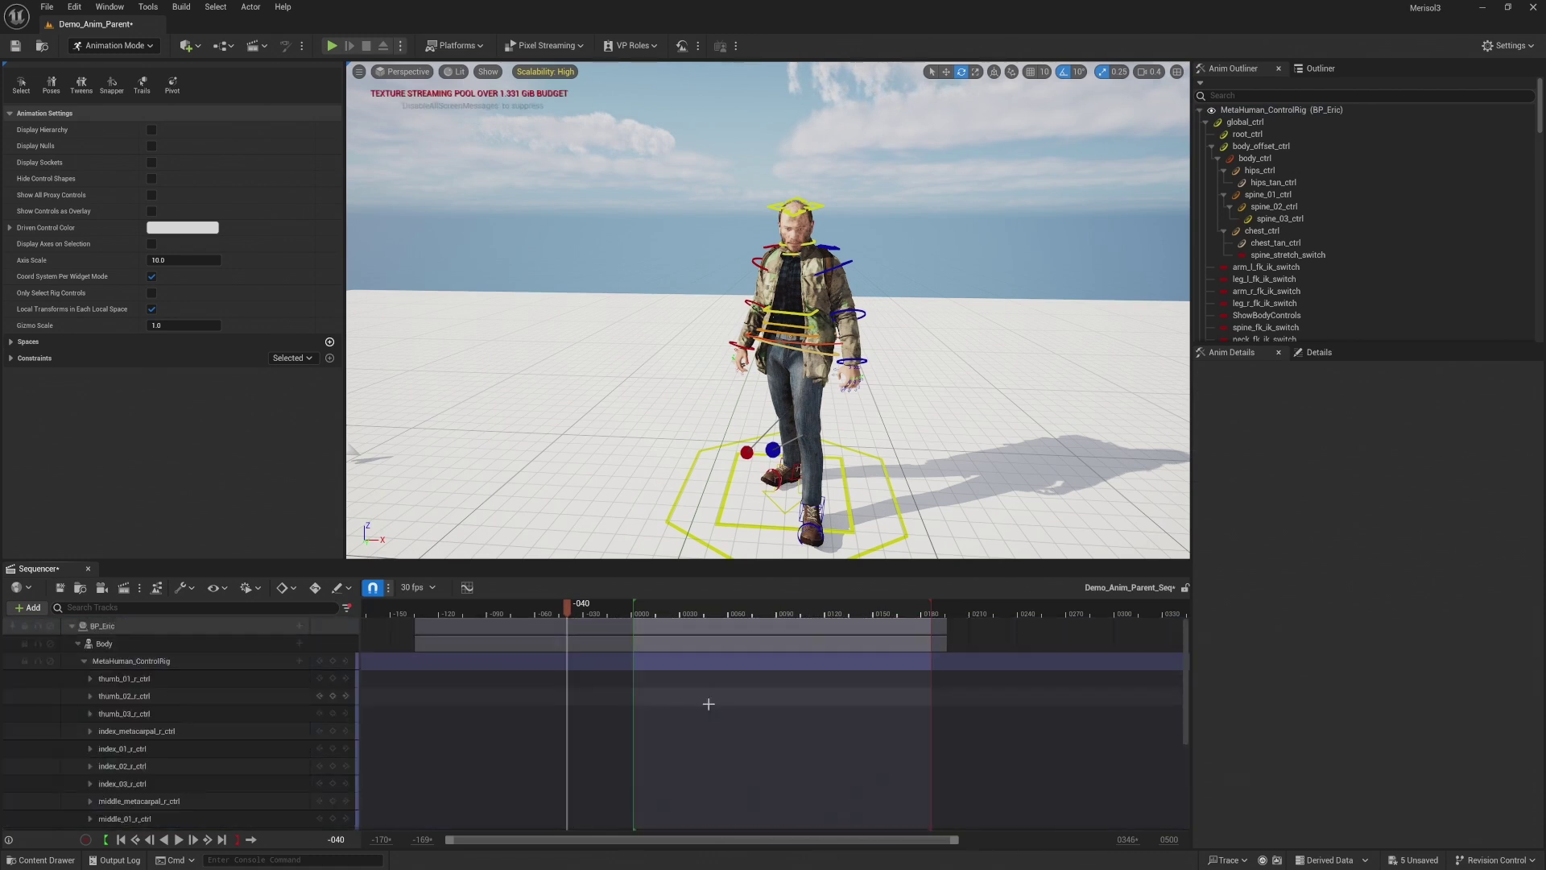
# Go to frame 97 and pose the right-hand finger controls around the gun's grip
pyautogui.moveTo(672, 616); pyautogui.dragTo(791, 612)
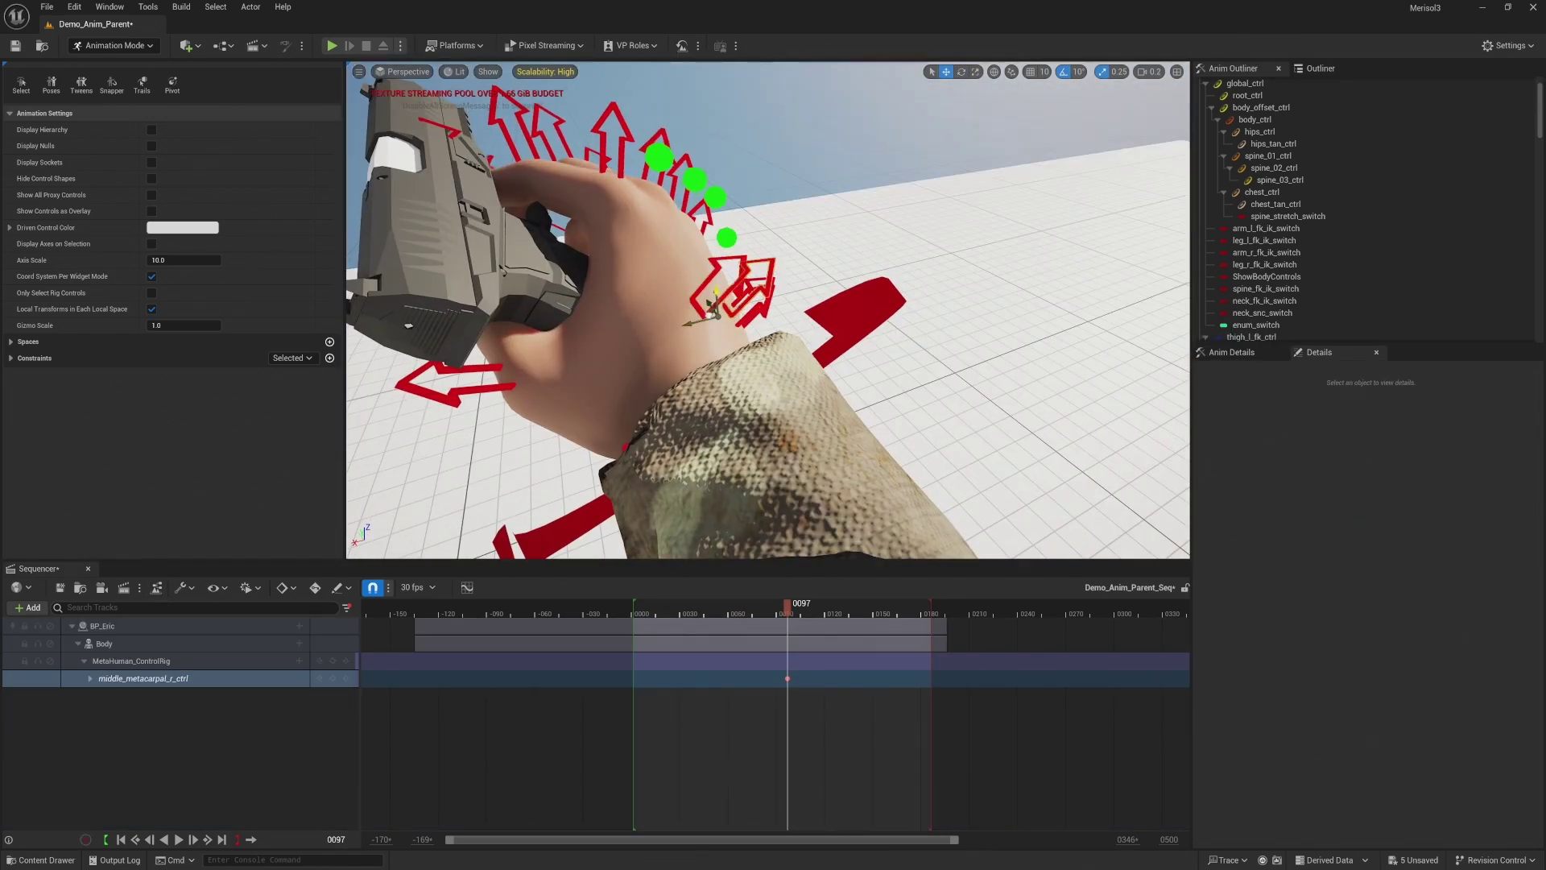
pyautogui.click(612, 141)
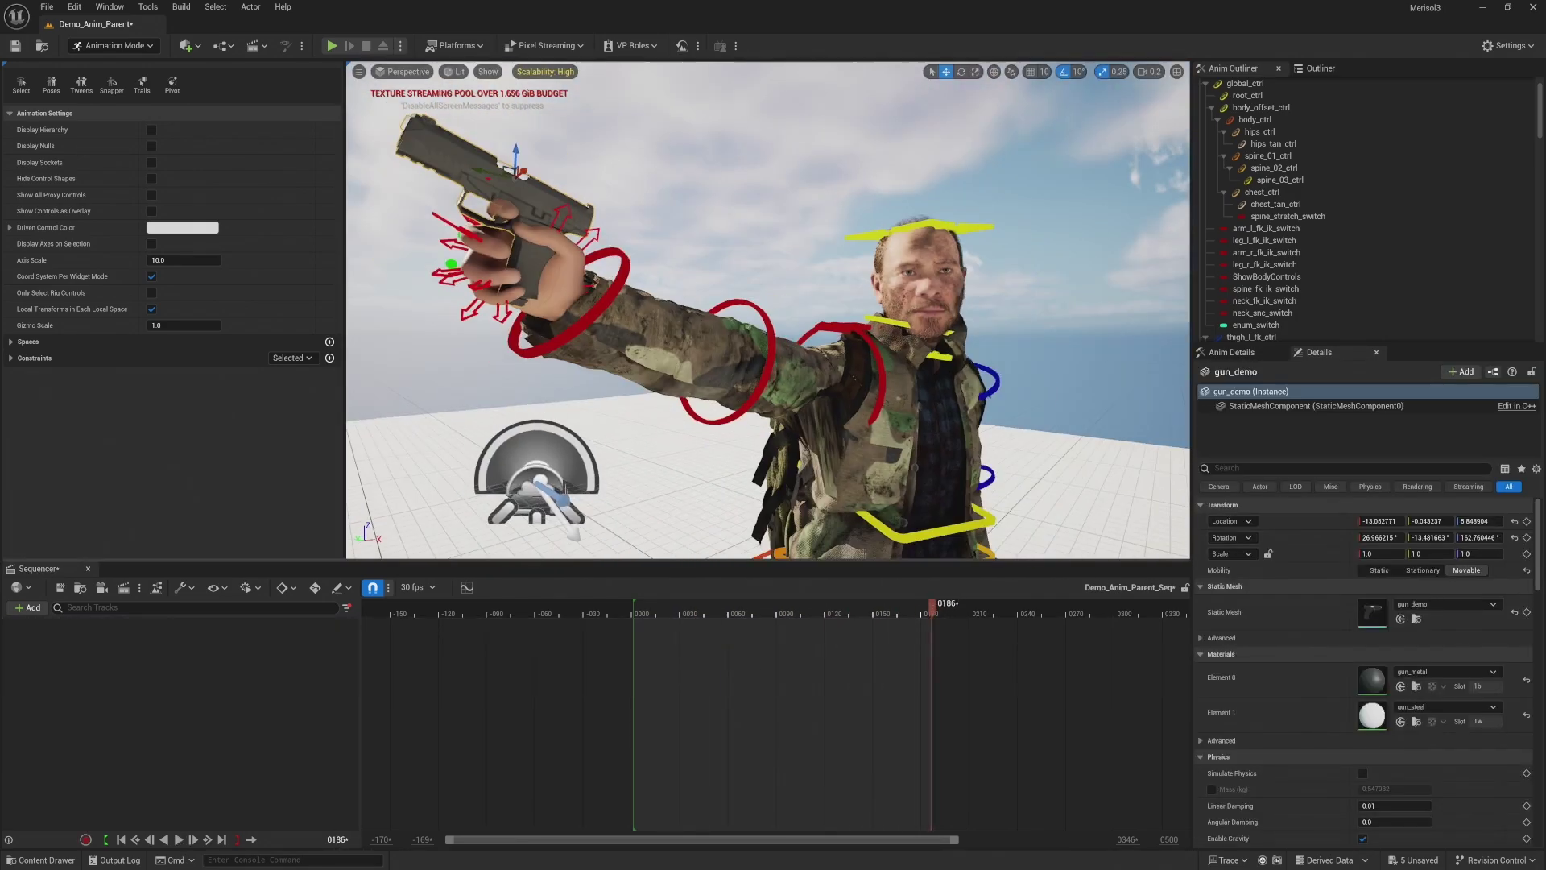
# Scrub the sequence from frame 28 through frames 100 and 138 to check how the posed fingers hold the gun
pyautogui.moveTo(735, 614); pyautogui.dragTo(677, 615)
pyautogui.moveTo(855, 501); pyautogui.dragTo(809, 494, button='right')
pyautogui.press('r')
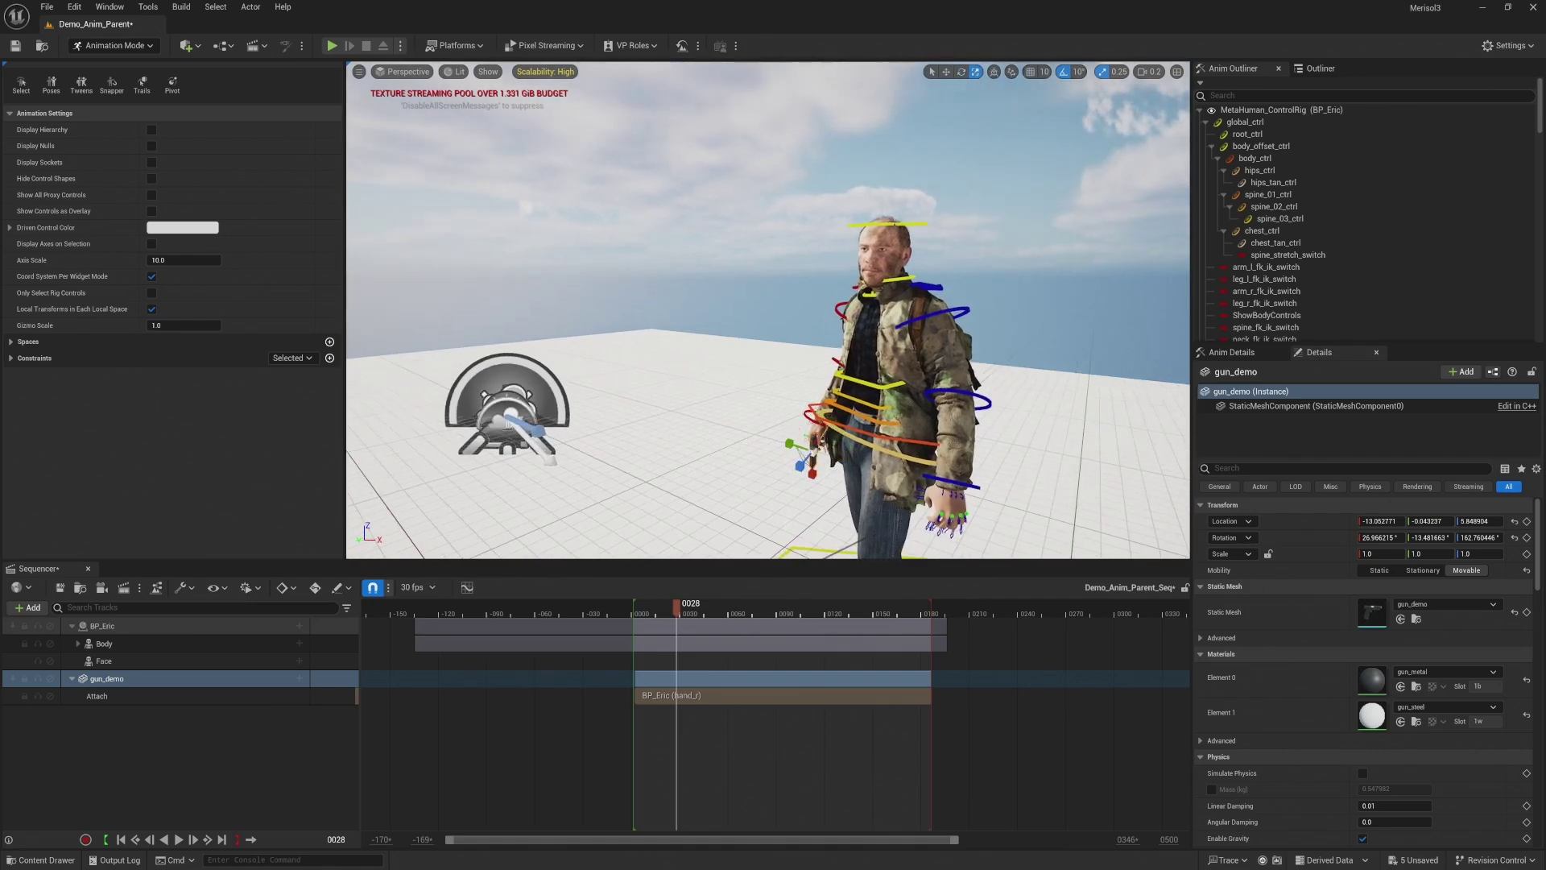
pyautogui.click(699, 516)
pyautogui.press('w')
pyautogui.moveTo(777, 608); pyautogui.dragTo(795, 606)
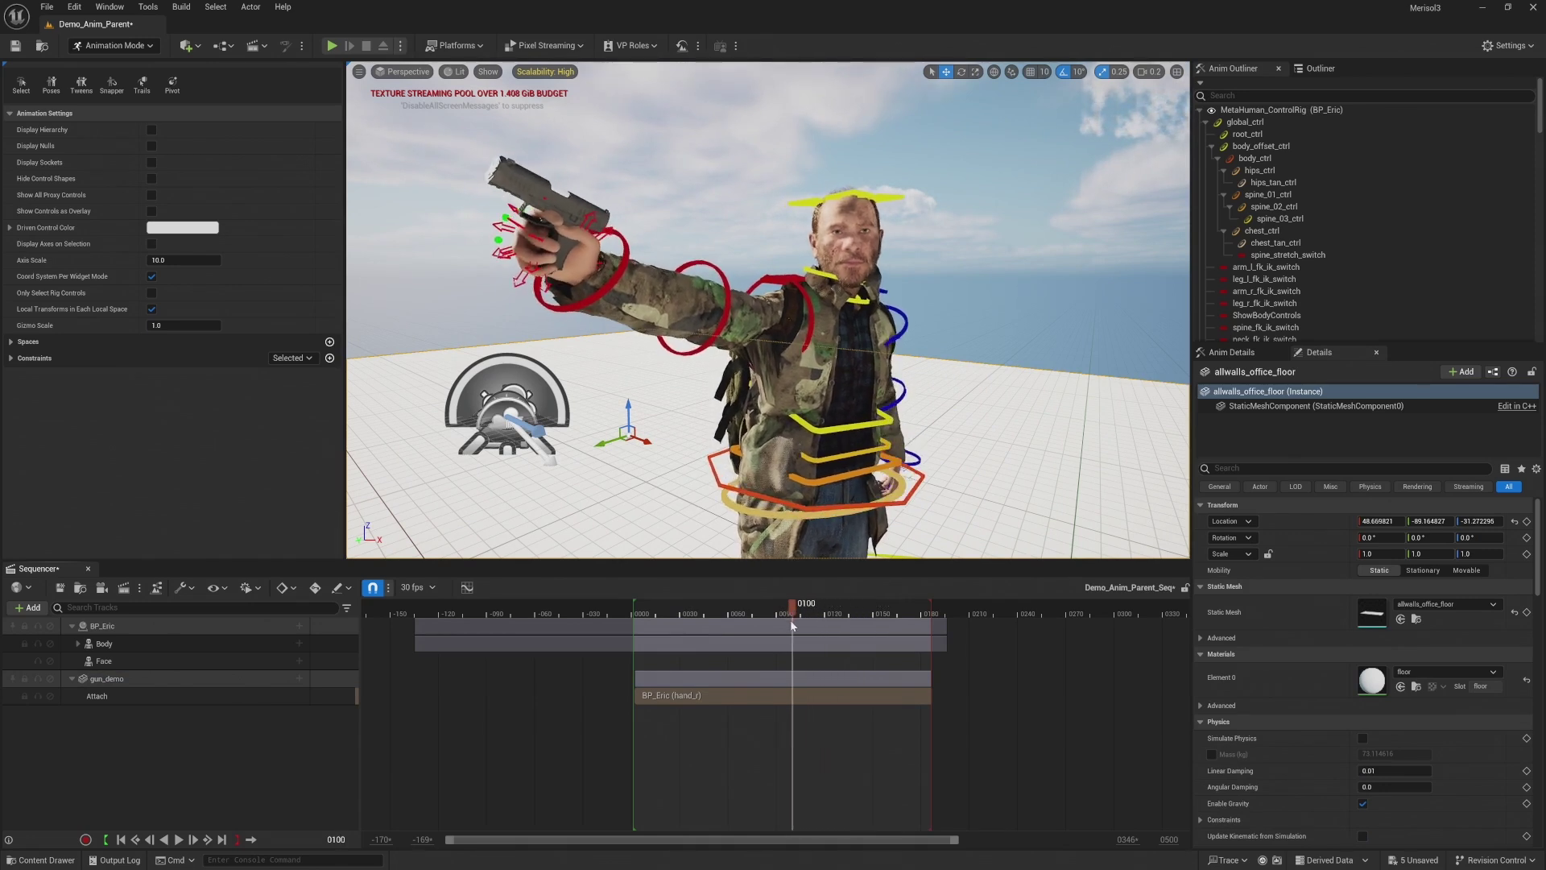
pyautogui.moveTo(792, 625)
pyautogui.mouseDown()
pyautogui.moveTo(766, 626)
pyautogui.moveTo(808, 637)
pyautogui.mouseUp()
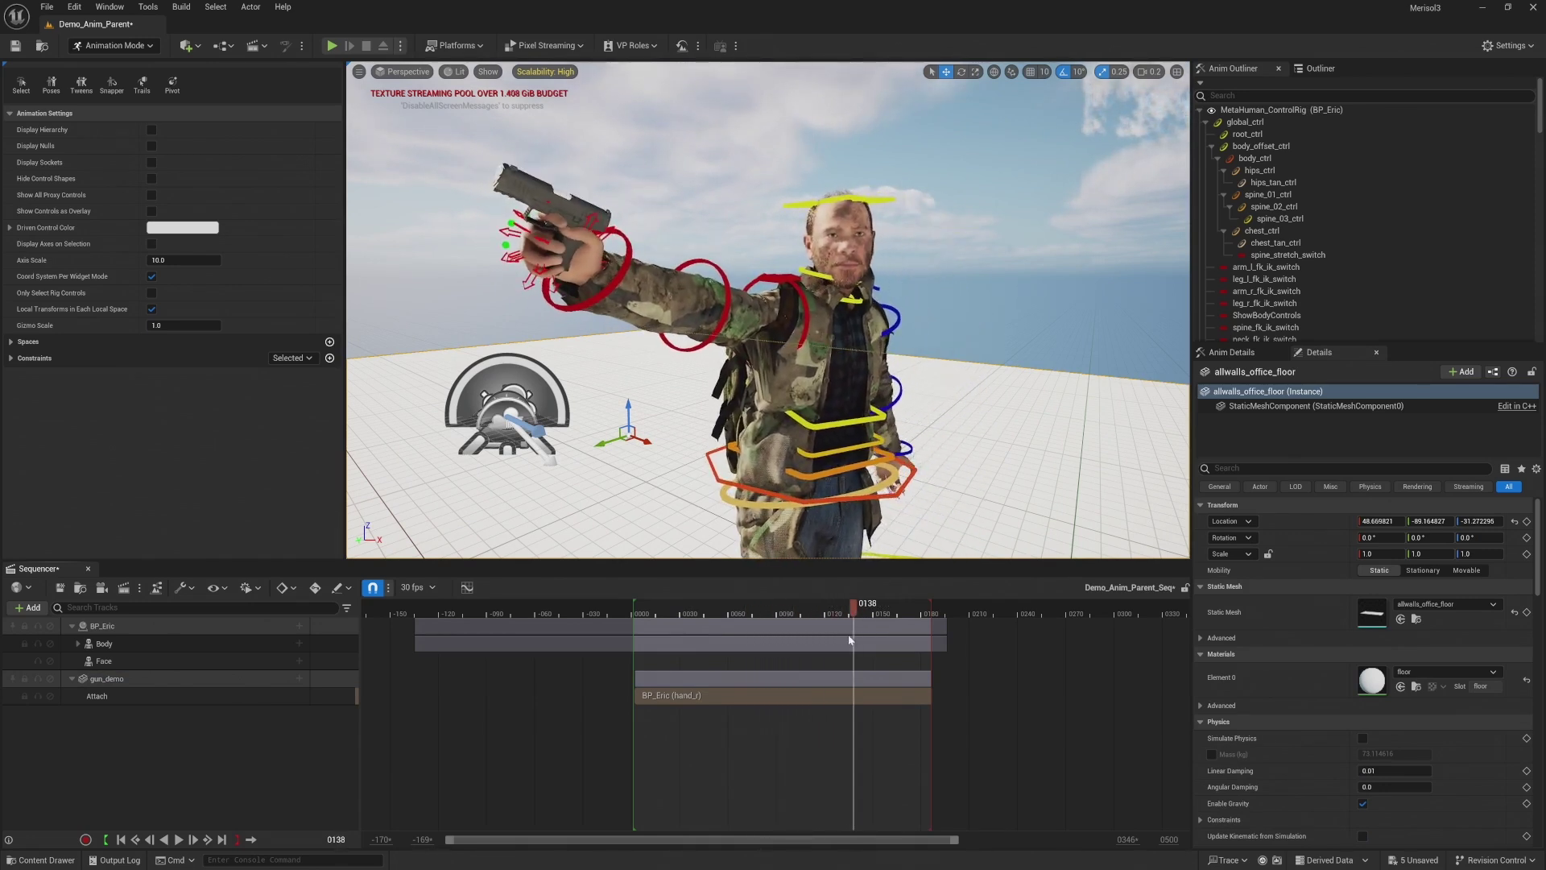